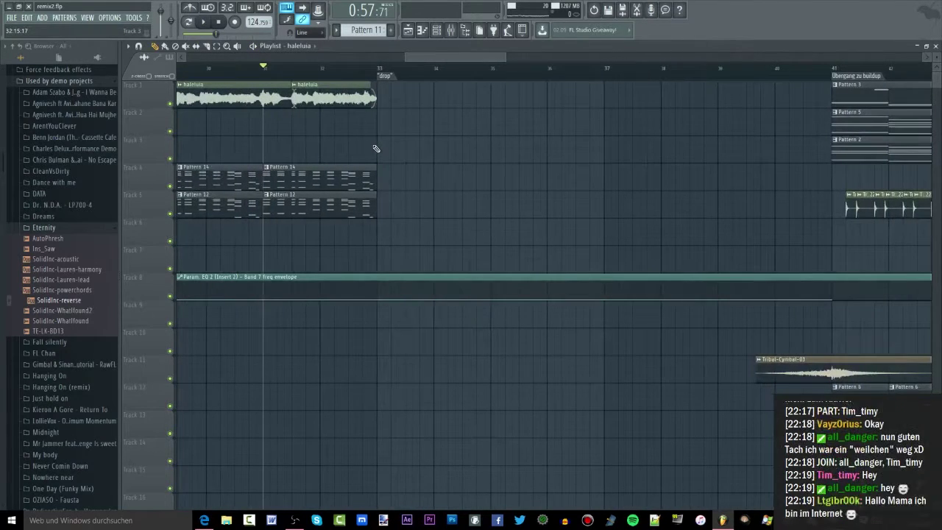
Step: Play the arrangement from bar 31 across the transition into the drop marker
scroll(375, 149, down, 3)
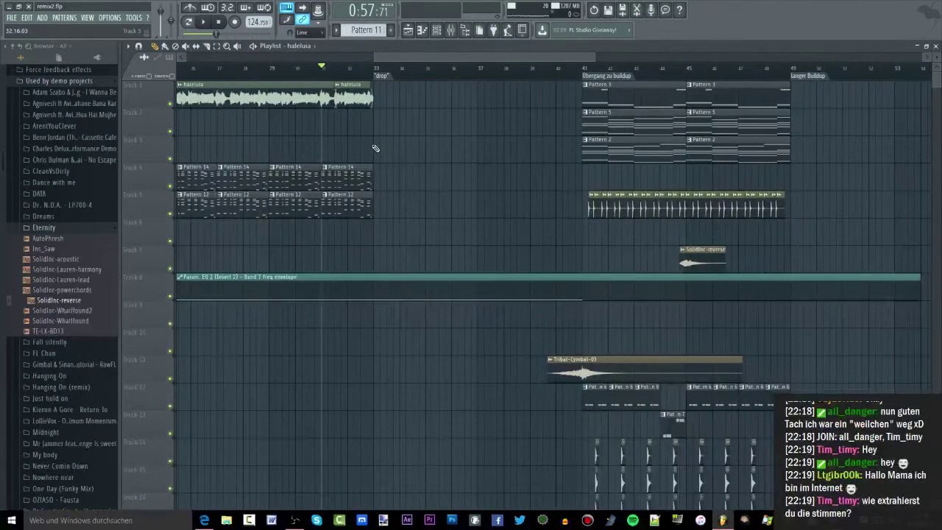
key(space)
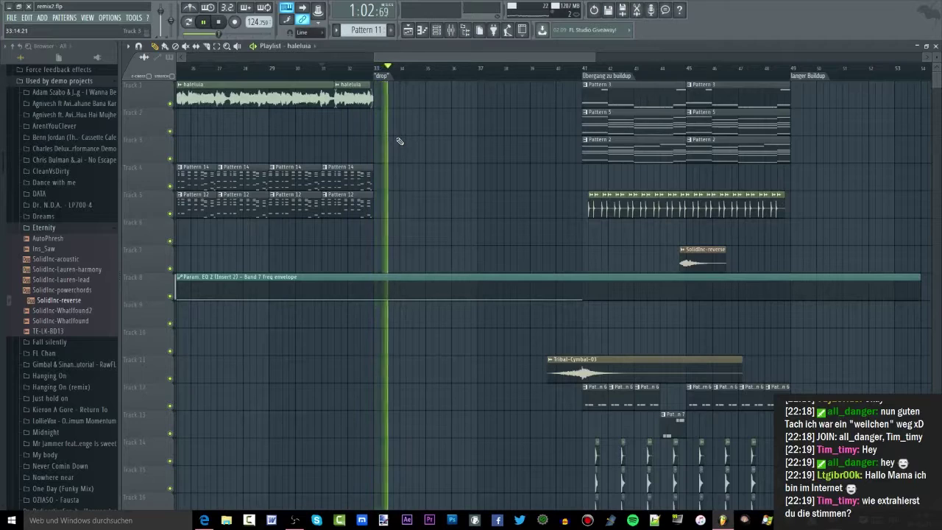
key(space)
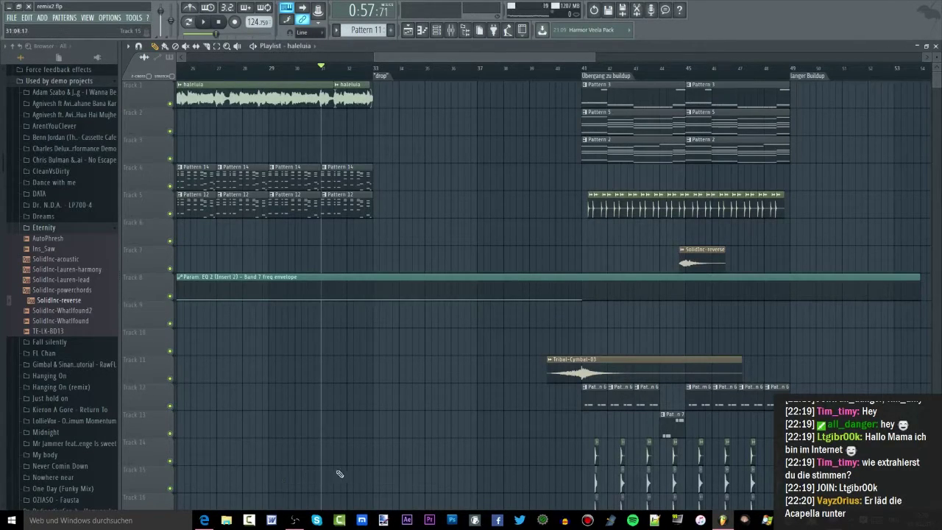
click(362, 521)
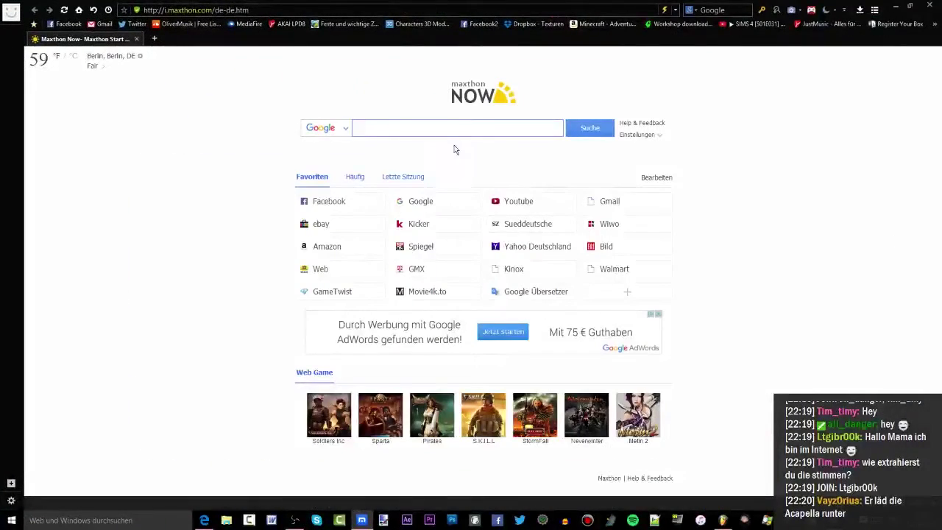
click(444, 130)
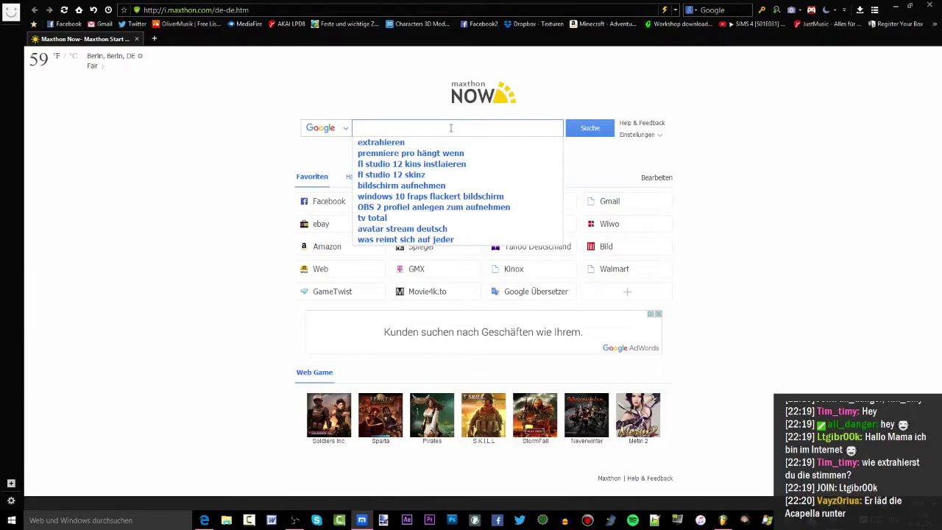
click(845, 198)
click(495, 127)
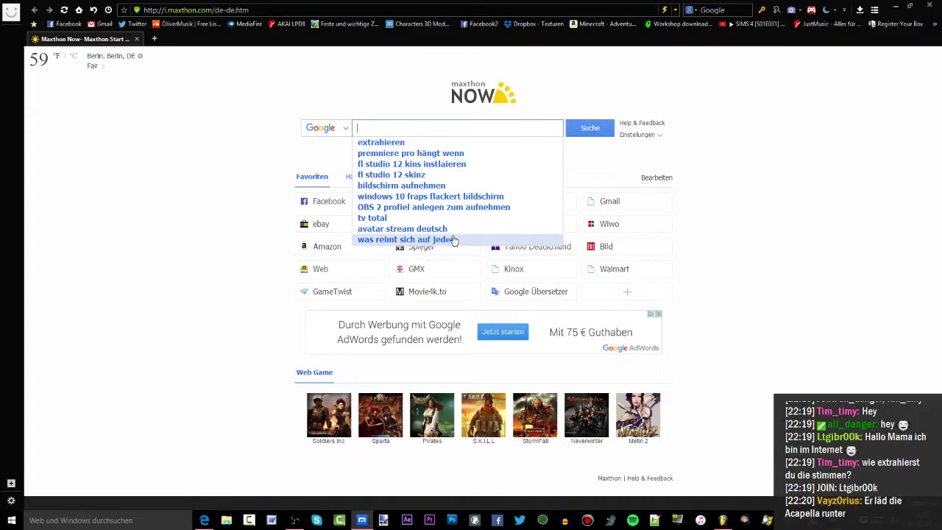
text(a)
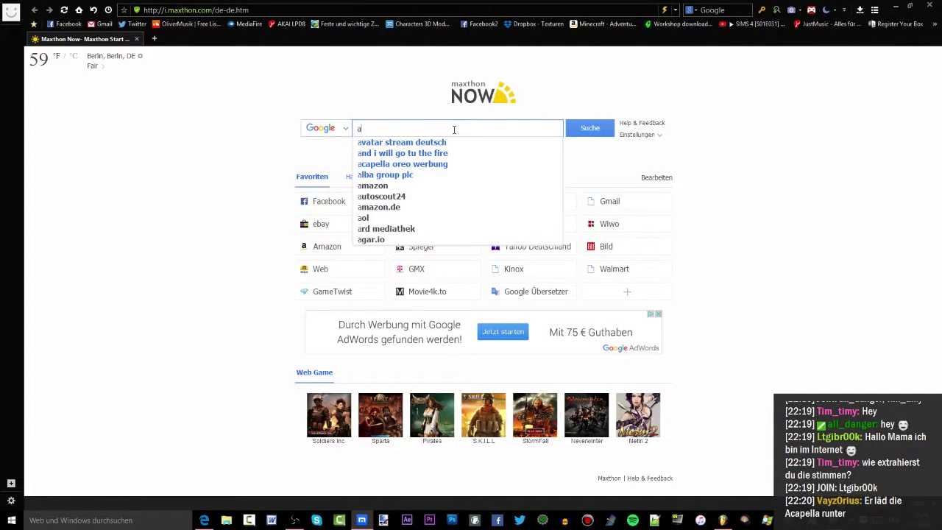
key(BackSpace)
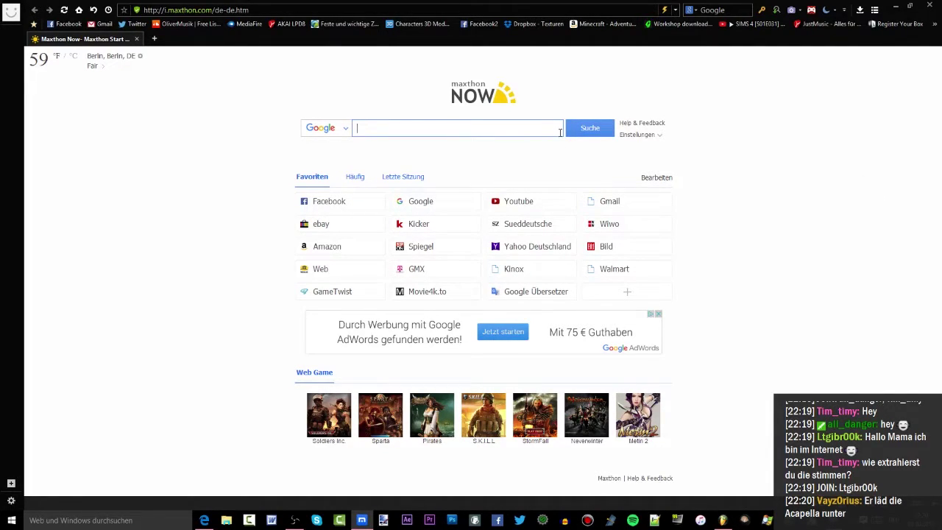
click(929, 6)
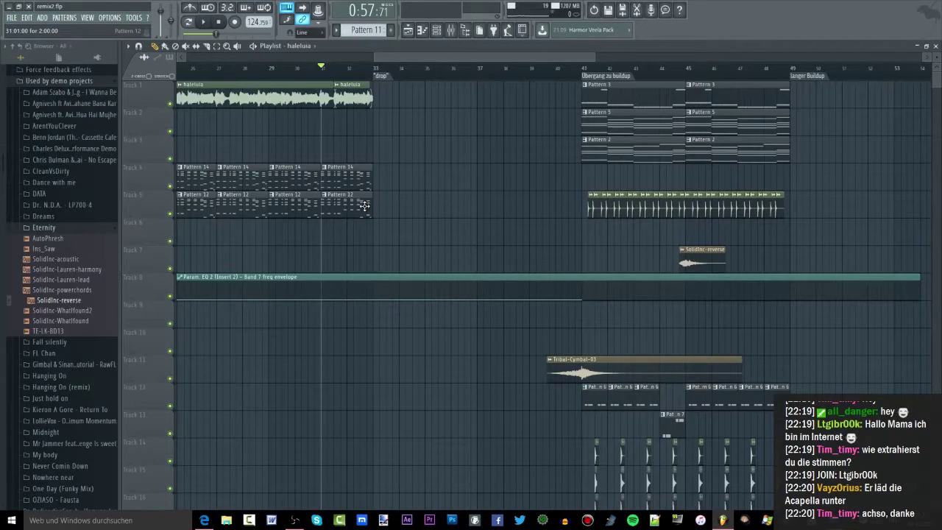
Step: Set the playhead to bar 29 and listen to the vocal section leading up to the drop
click(262, 68)
scroll(276, 207, down, 3)
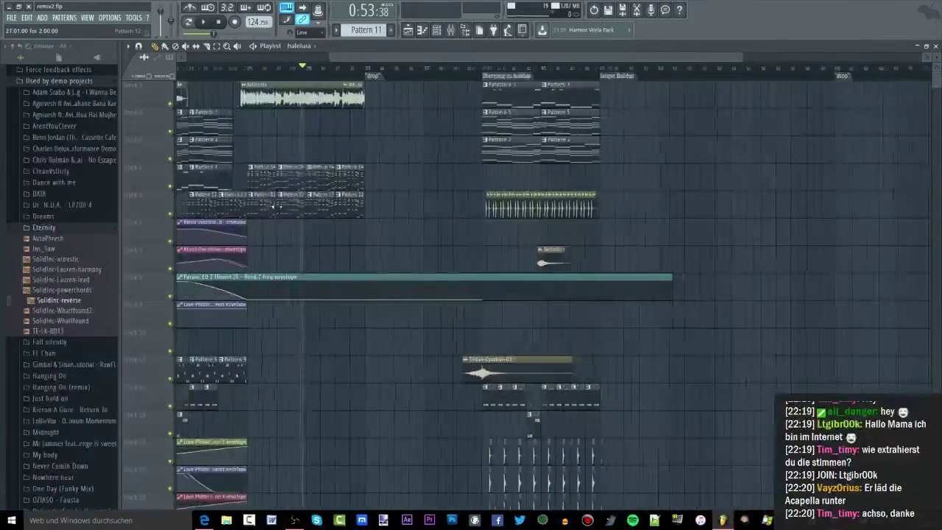
scroll(299, 238, up, 4)
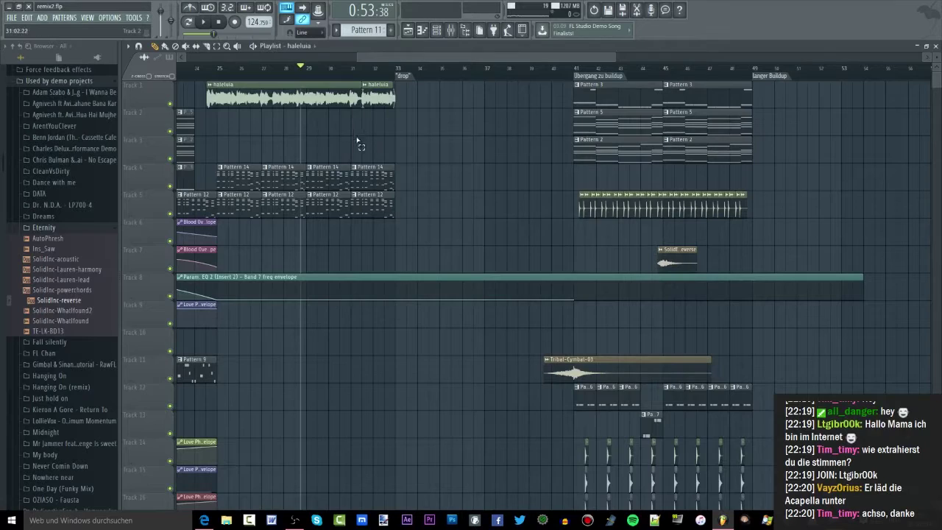
scroll(287, 83, up, 3)
scroll(287, 83, down, 1)
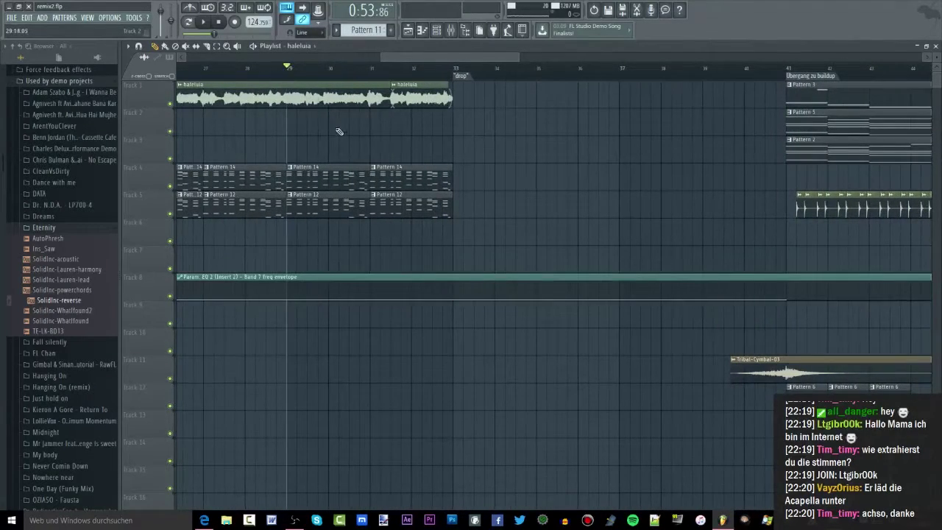
scroll(381, 164, down, 2)
scroll(441, 162, up, 3)
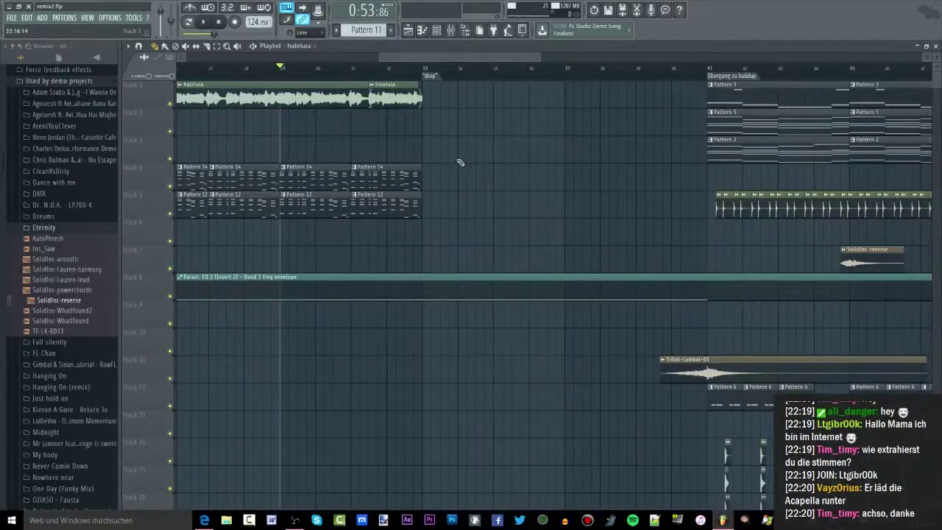
key(space)
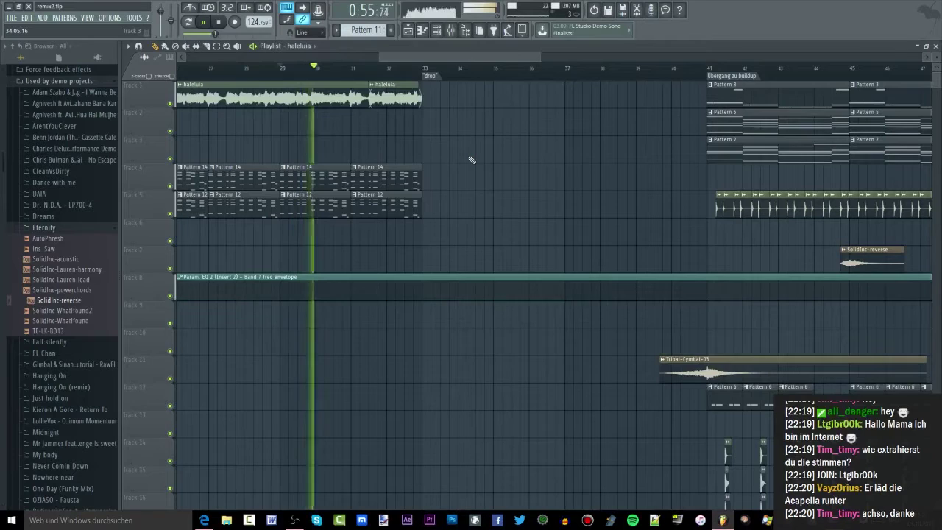
key(space)
Step: Shorten the last Pattern 14 and Pattern 12 clips on Tracks 4 and 5 by about half a bar before the drop marker
click(386, 69)
key(space)
drag(414, 160, 405, 210)
click(429, 109)
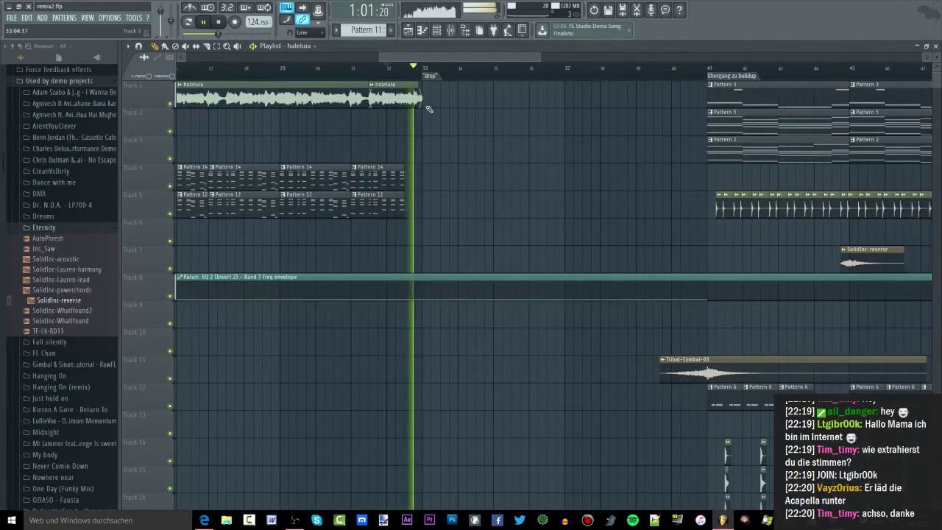
key(space)
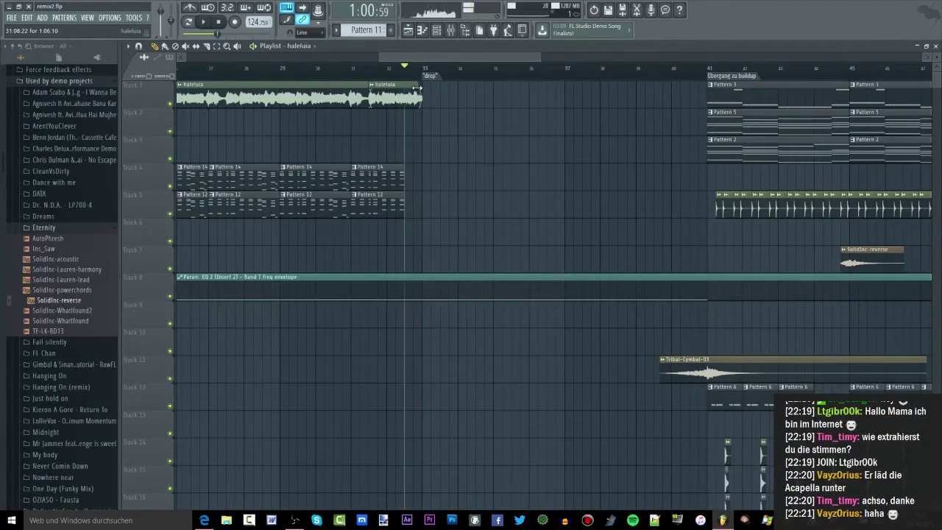
click(422, 67)
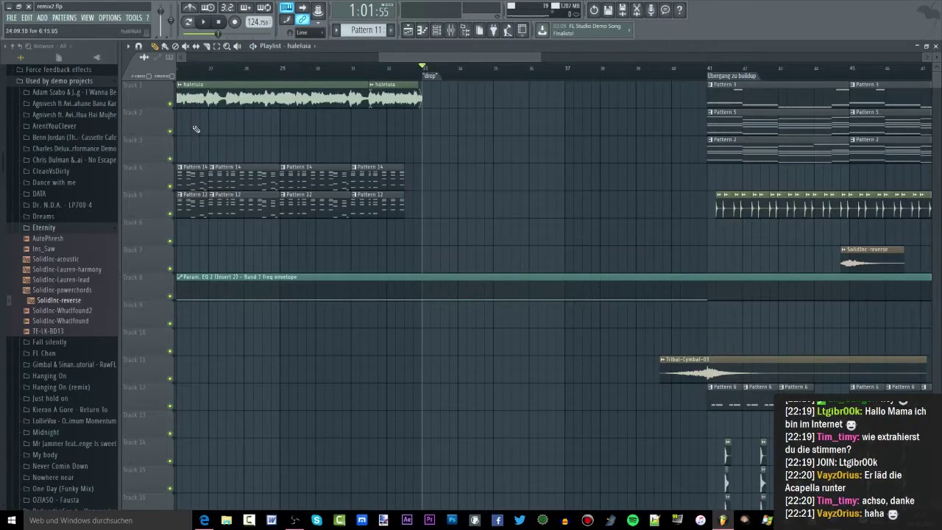
Step: Collapse the "Used by demo projects" folder in the sample browser
click(68, 82)
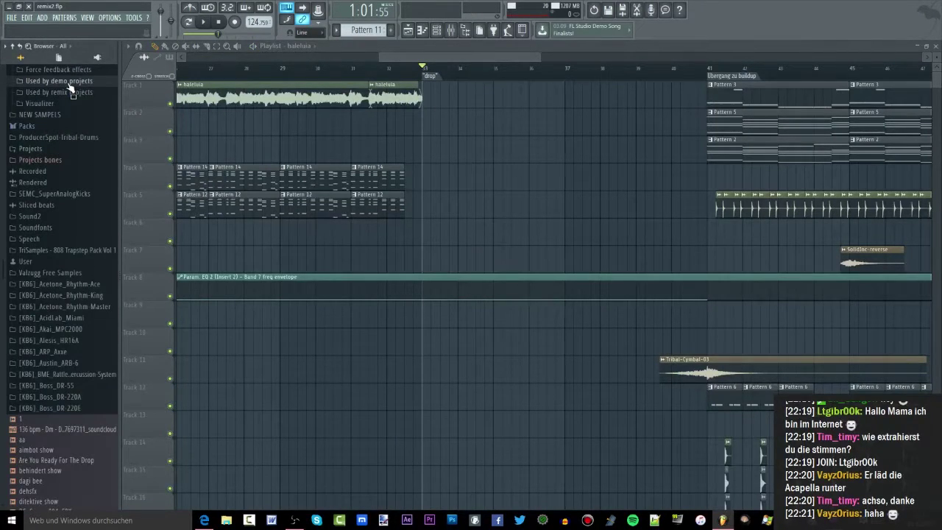
scroll(69, 92, up, 3)
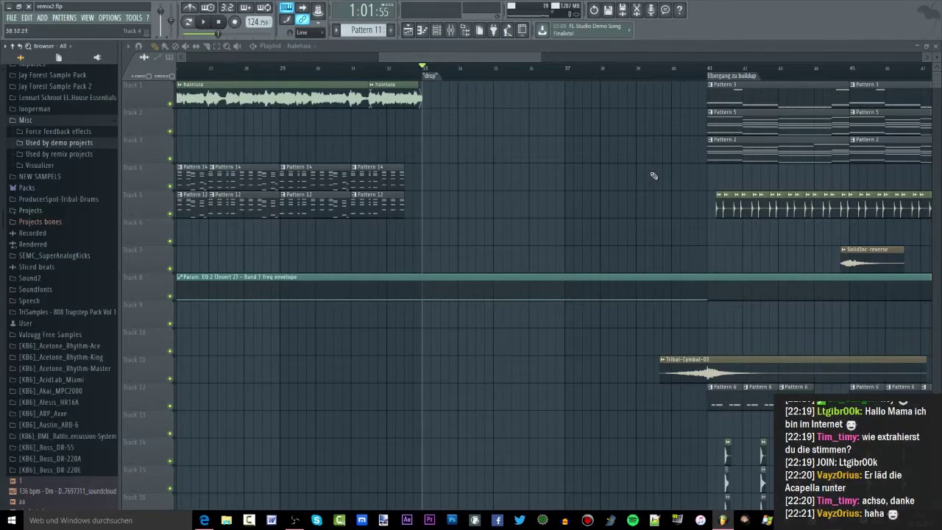
drag(539, 58, 620, 233)
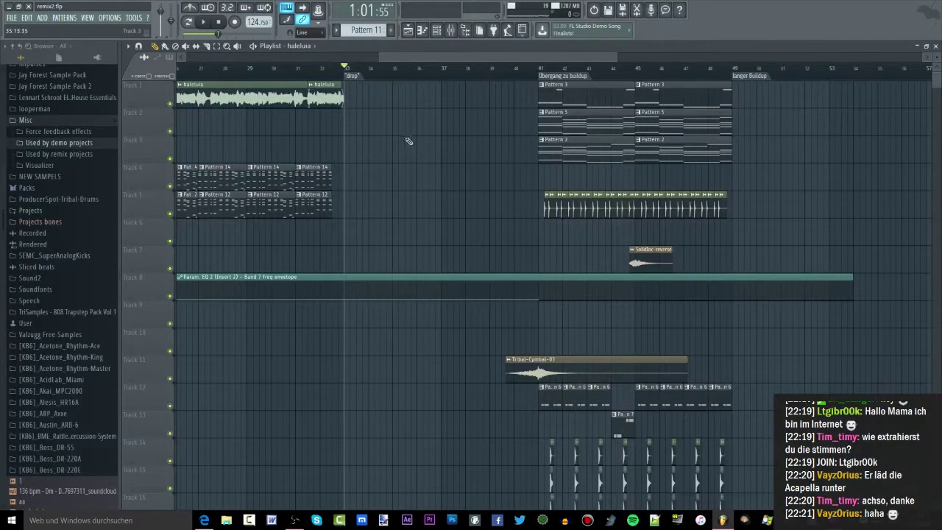
Step: Fill Track 1 with short pattern clips from the drop marker to bar 41, add Pattern 4 on Track 2 below, and play the transition
click(331, 68)
key(space)
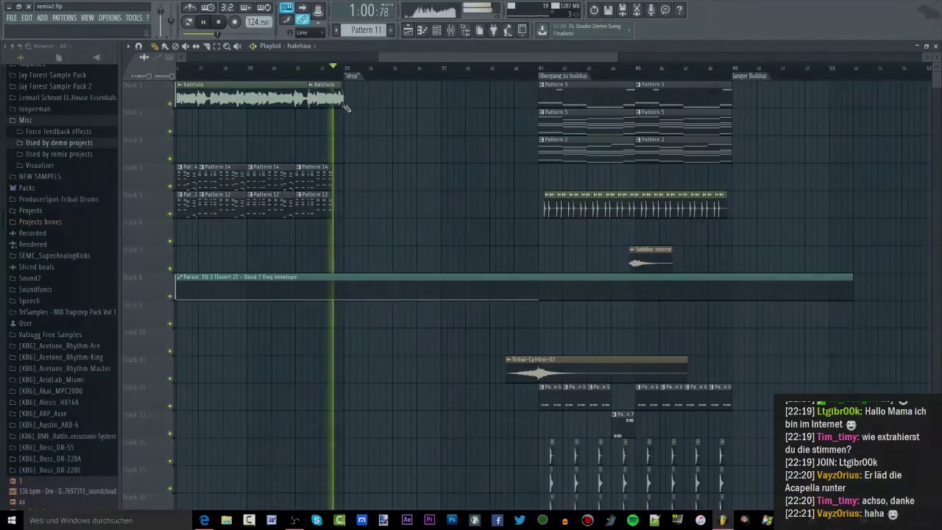
middle_click(345, 108)
click(301, 232)
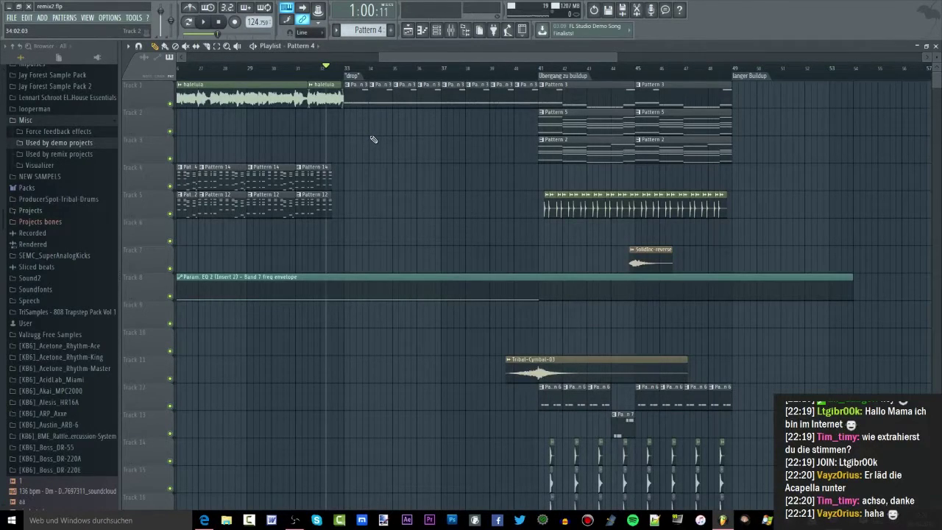
click(373, 125)
key(space)
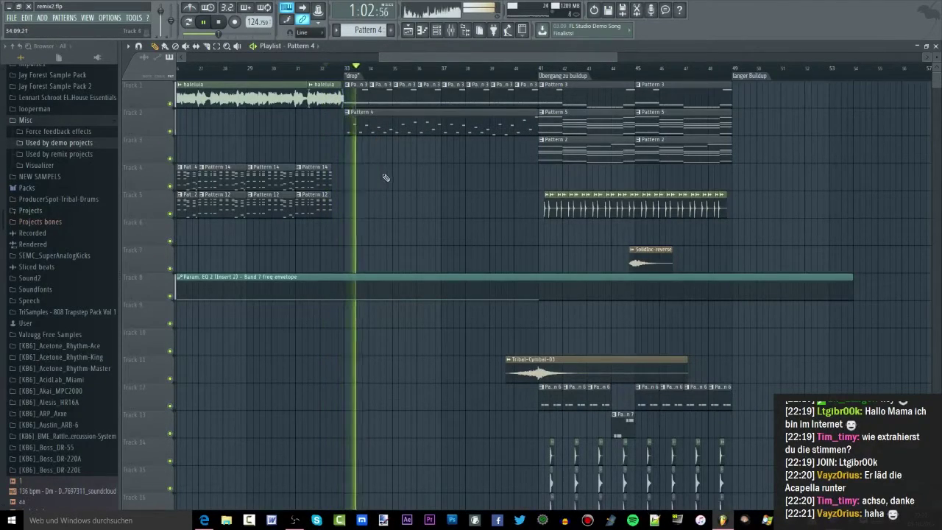
key(space)
Step: Clone the haleluia audio channel in the channel rack
click(266, 68)
scroll(284, 71, down, 3)
click(438, 32)
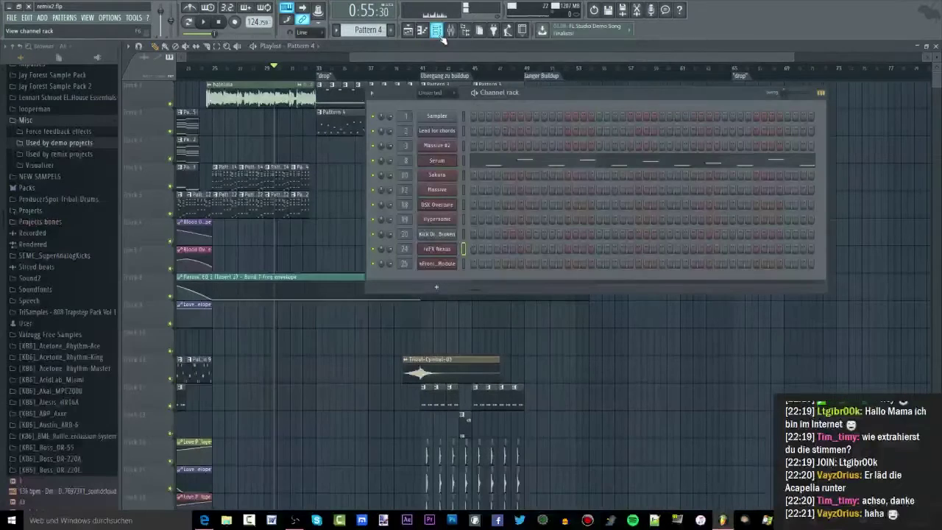
click(270, 94)
double_click(270, 93)
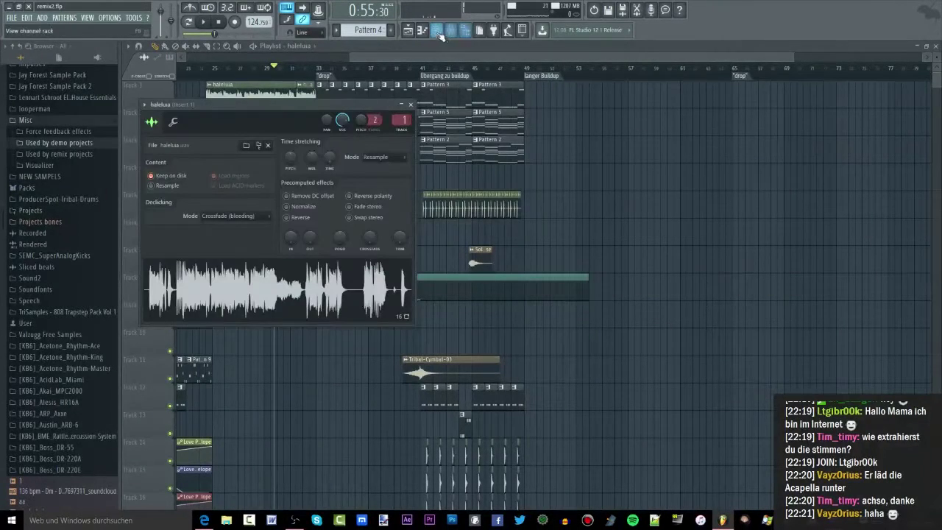
click(436, 29)
right_click(445, 190)
click(475, 257)
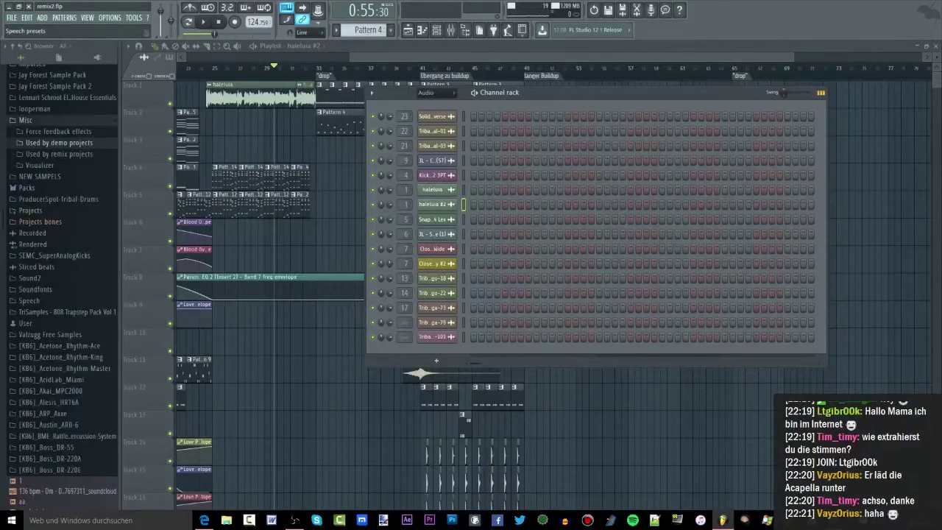
Step: Open the haleluia #2 channel and place its full audio clip on Track 5 at about bar 53
key(alt+Tab)
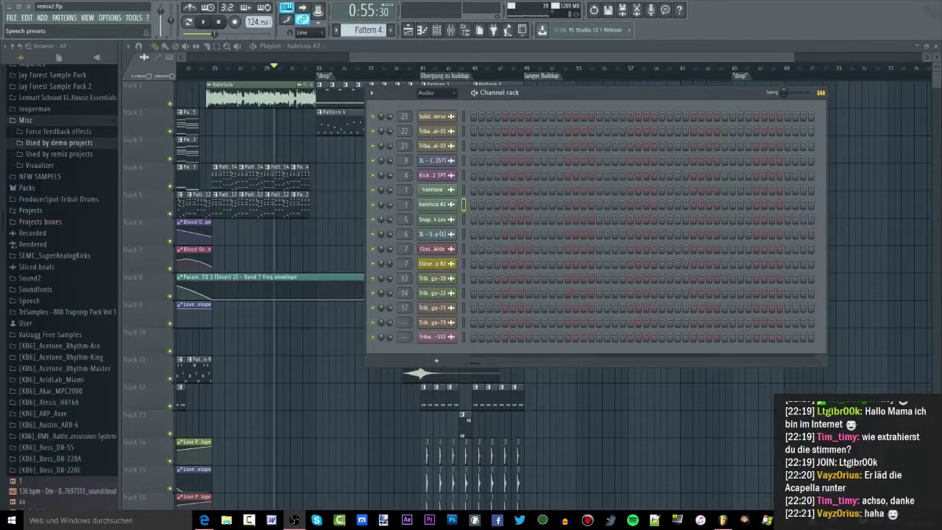
click(450, 205)
click(452, 206)
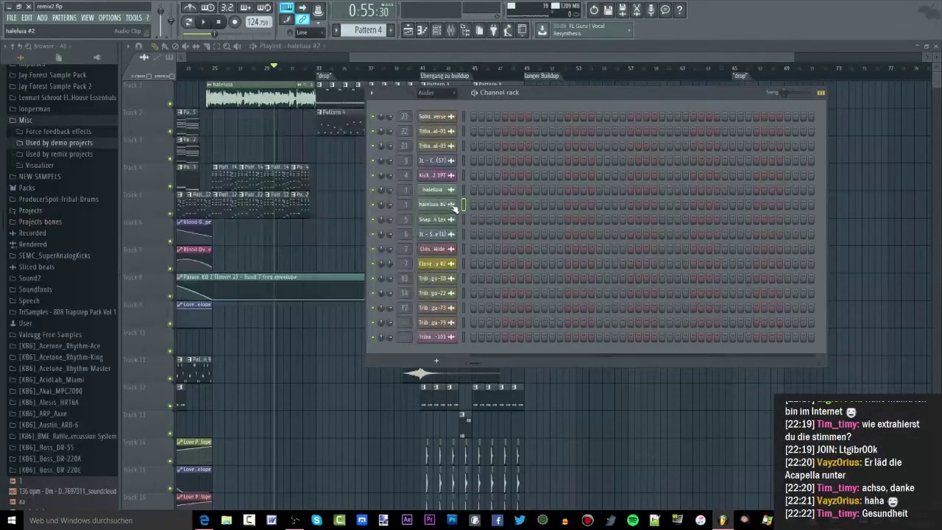
click(452, 206)
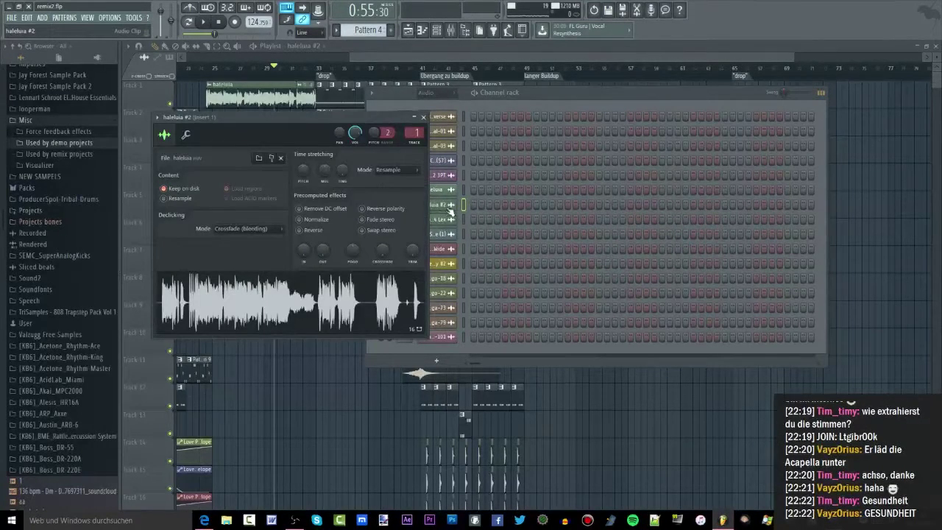
right_click(451, 212)
click(441, 213)
key(Return)
click(446, 207)
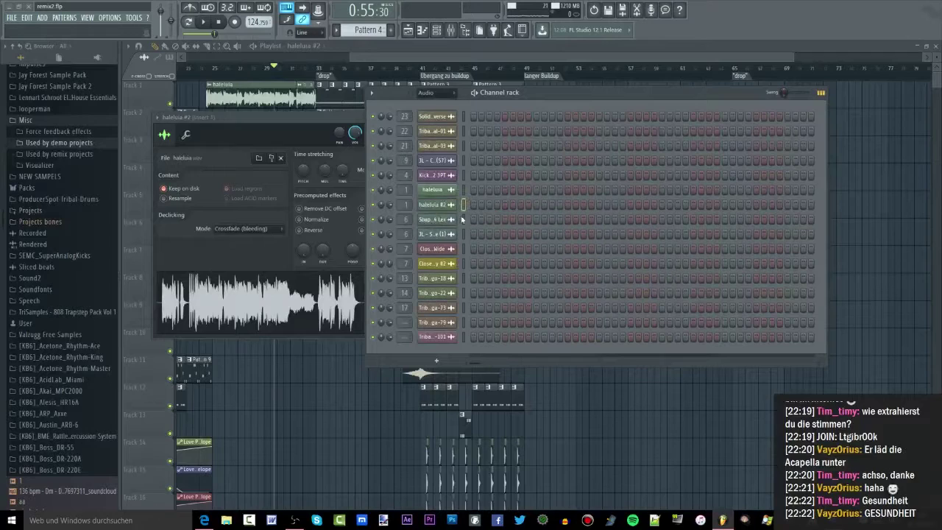
click(445, 207)
drag(325, 295, 637, 206)
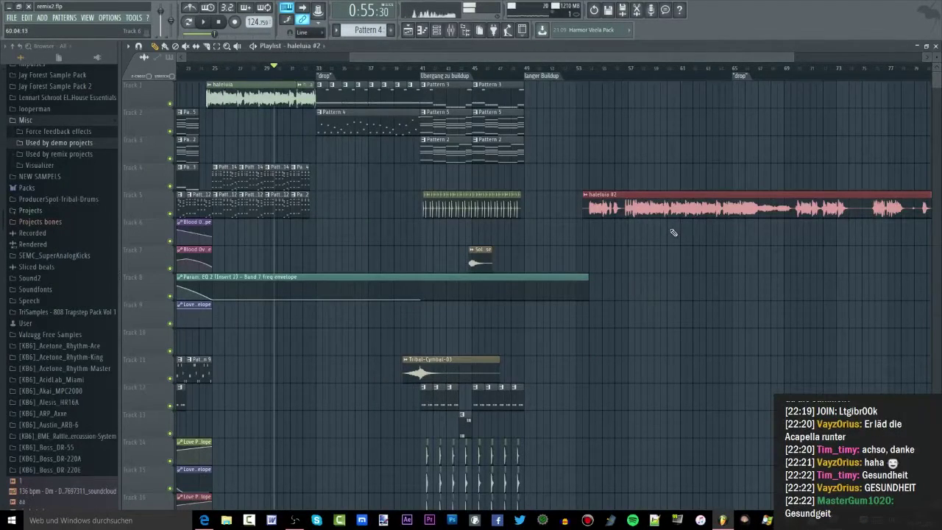
Step: Adjust the time-stretching pitch of the haleluia #2 clip
double_click(646, 207)
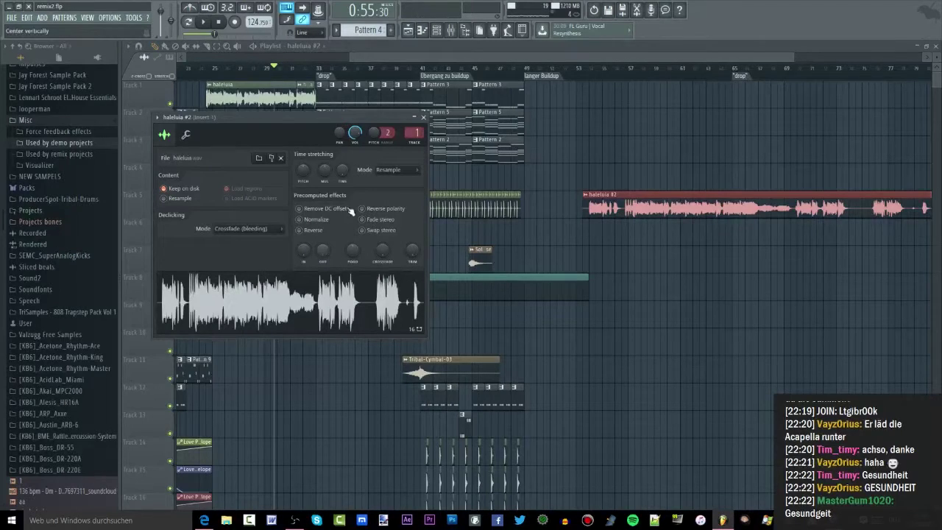
drag(302, 168, 302, 175)
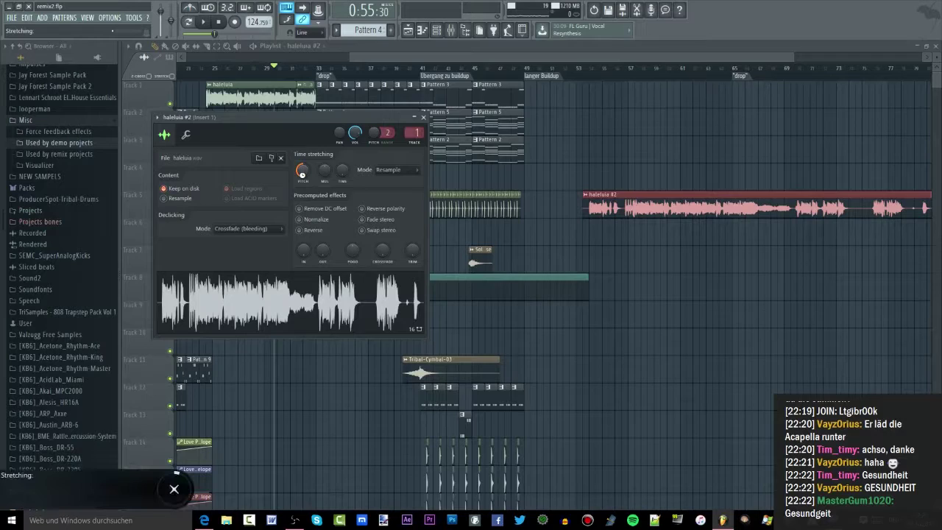
drag(301, 175, 305, 162)
Step: Load Vocodex as an effect on mixer insert 26
key(F8)
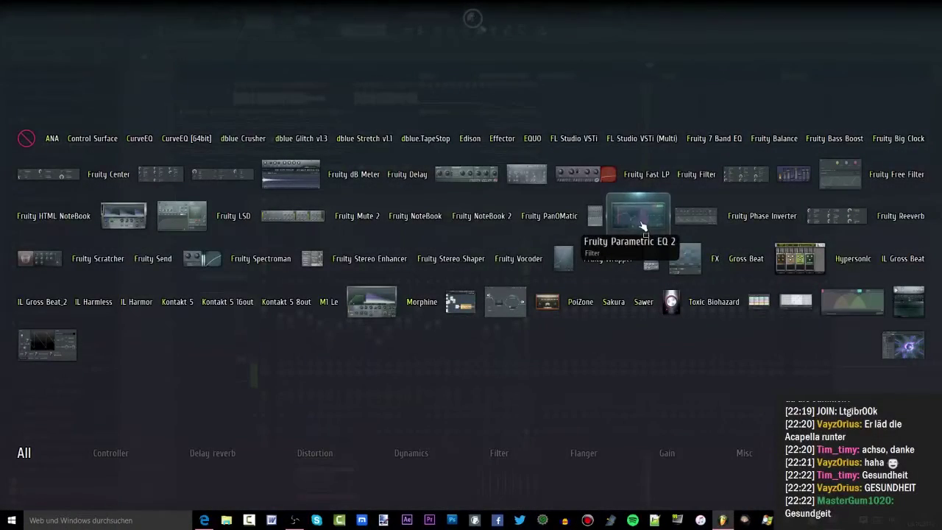
click(913, 298)
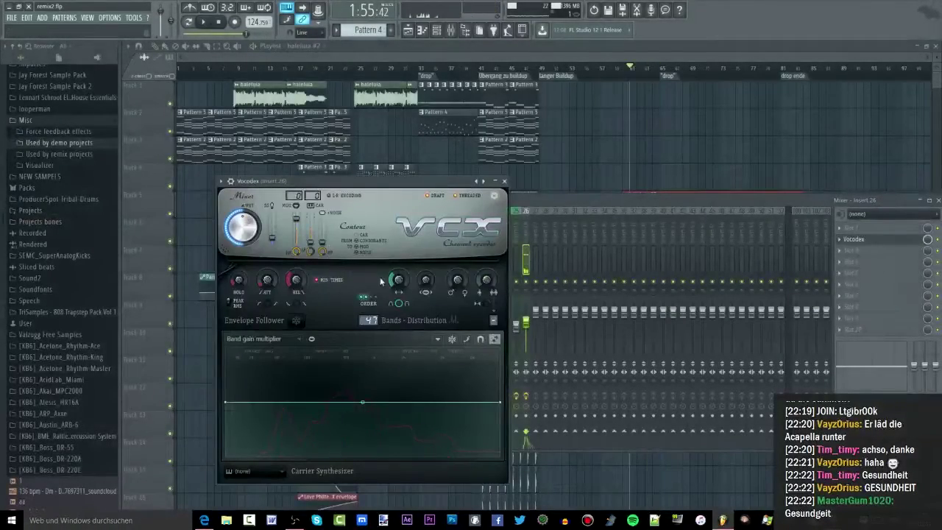
Step: Set Vocodex to 87 bands during playback and shape the band gain multiplier curve with a low-frequency dip and a high-frequency boost
click(359, 296)
key(space)
mouse_move(369, 321)
mouse_down()
mouse_move(369, 341)
mouse_move(370, 283)
mouse_move(398, 237)
mouse_move(370, 330)
mouse_up()
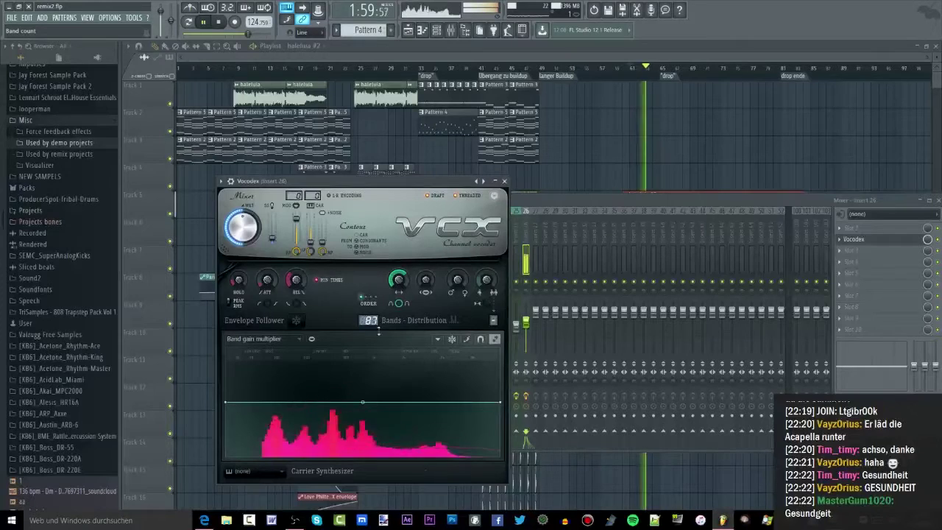
right_click(305, 440)
drag(304, 440, 302, 436)
right_click(463, 388)
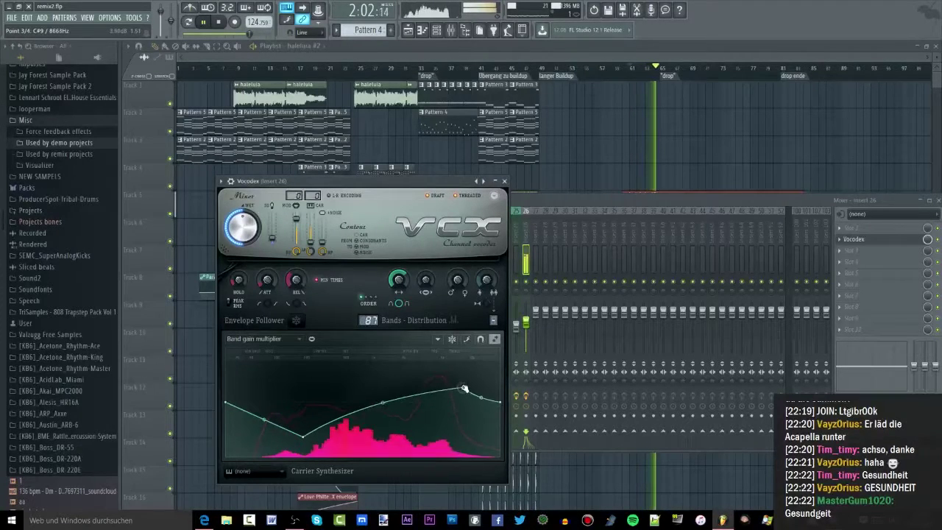
key(space)
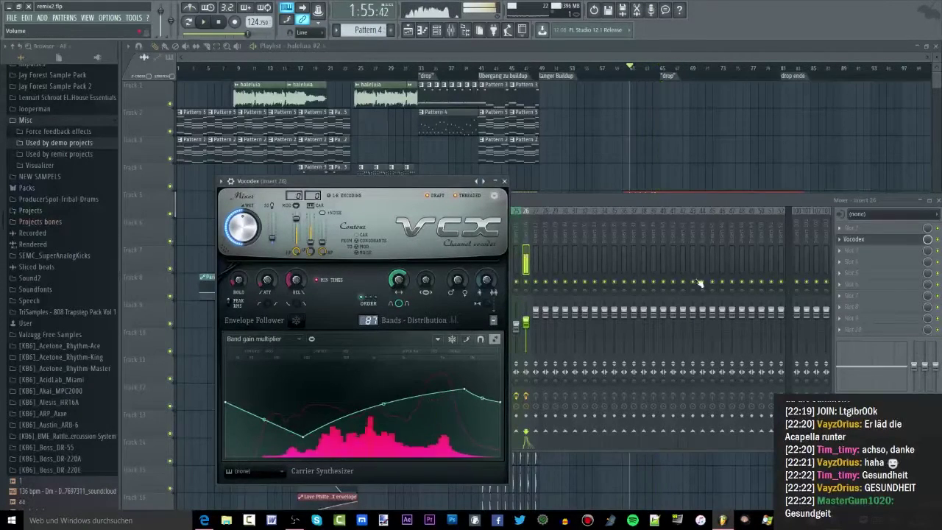
Step: Remove Vocodex from the effect slot of mixer insert 26, close the mixer, and save the project
click(839, 239)
mouse_move(842, 249)
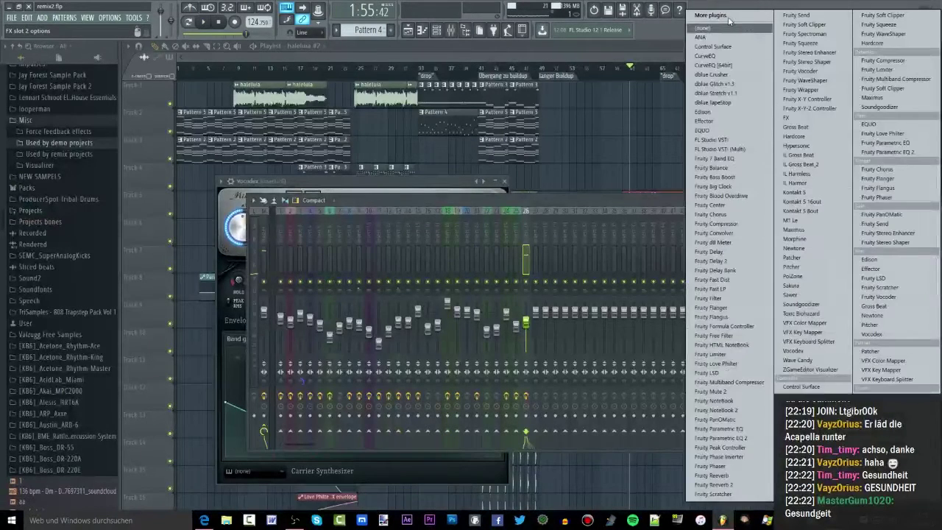
click(722, 28)
click(486, 51)
click(13, 18)
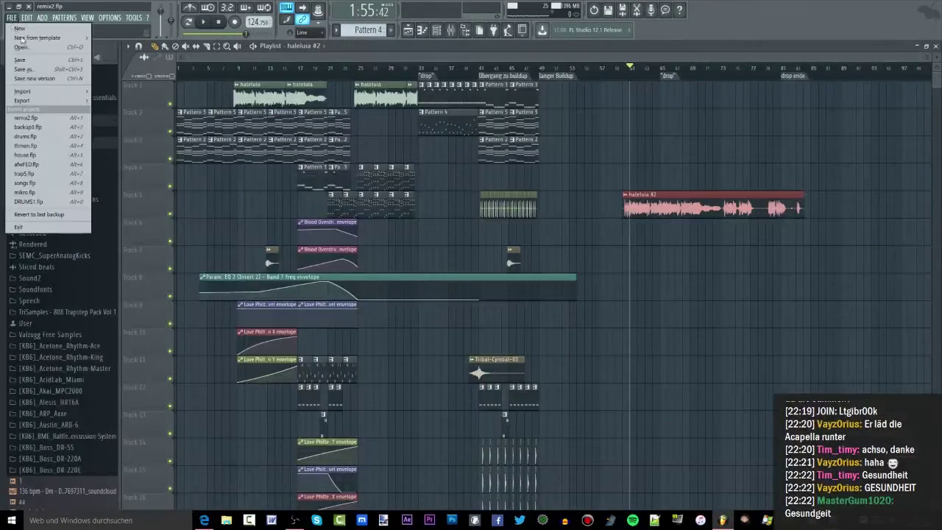
click(21, 61)
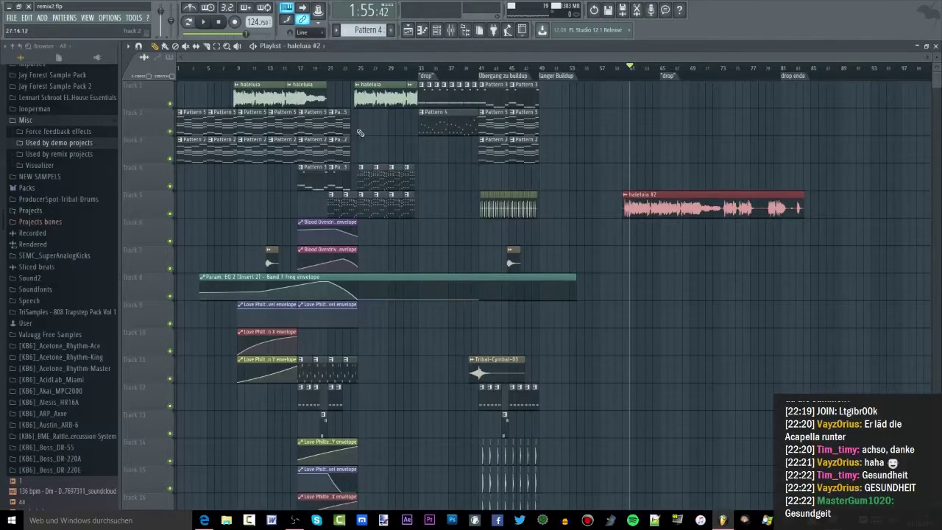
click(8, 6)
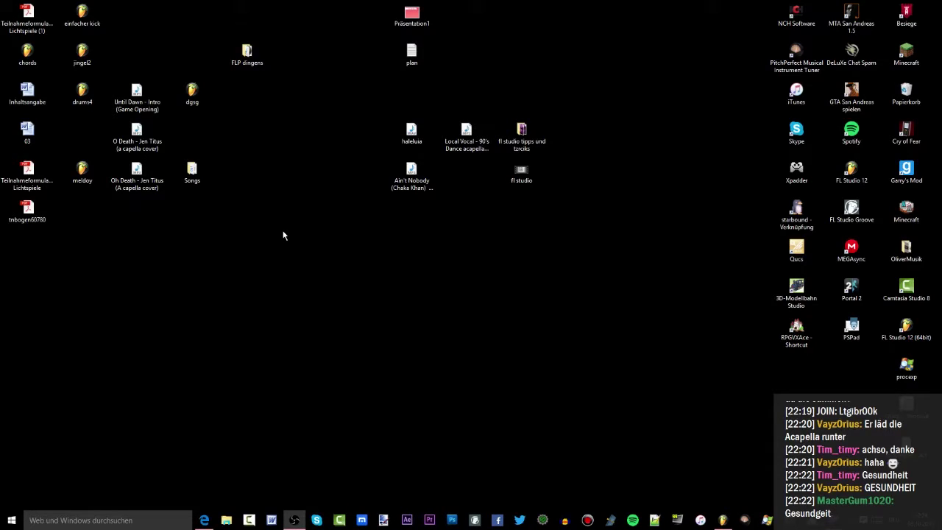
click(417, 187)
click(368, 451)
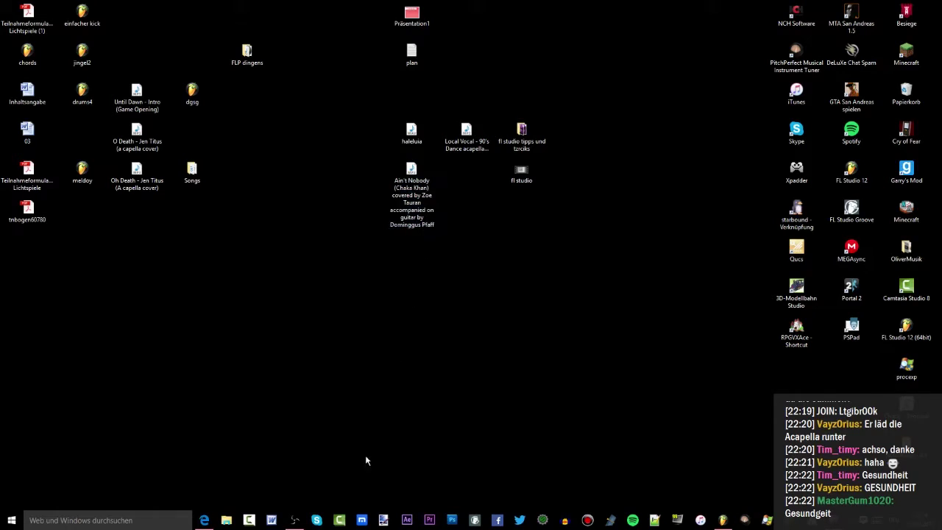
click(722, 520)
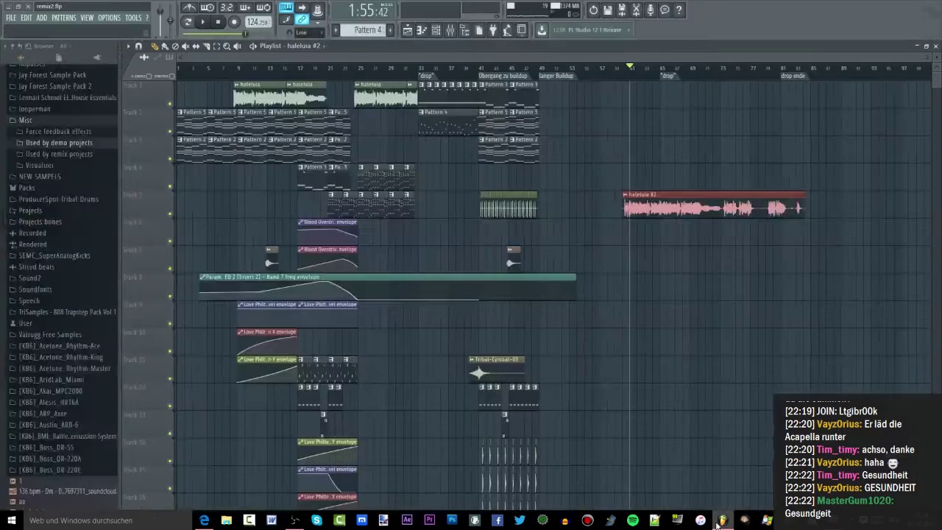
Step: Switch to the Maxthon browser, open YouTube and search for "sing hallelujah dr alban"
click(361, 519)
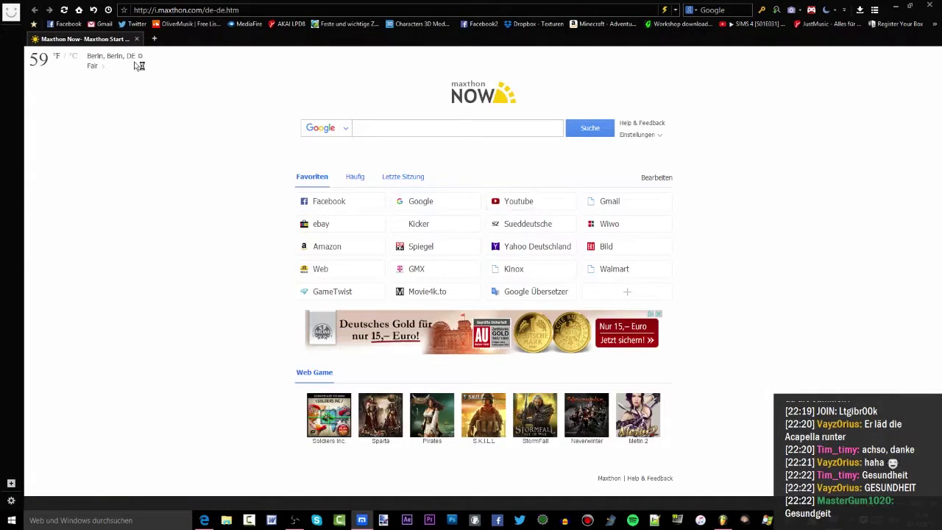
click(124, 39)
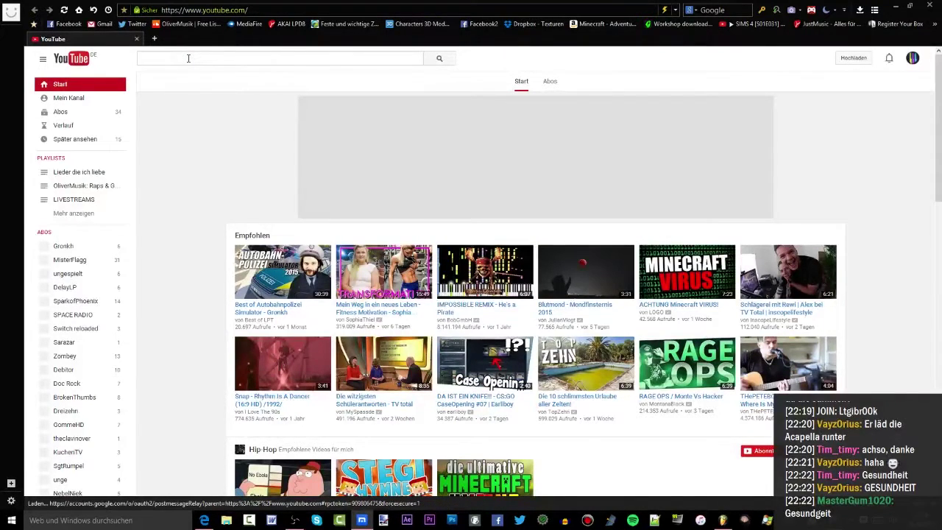
text(sing)
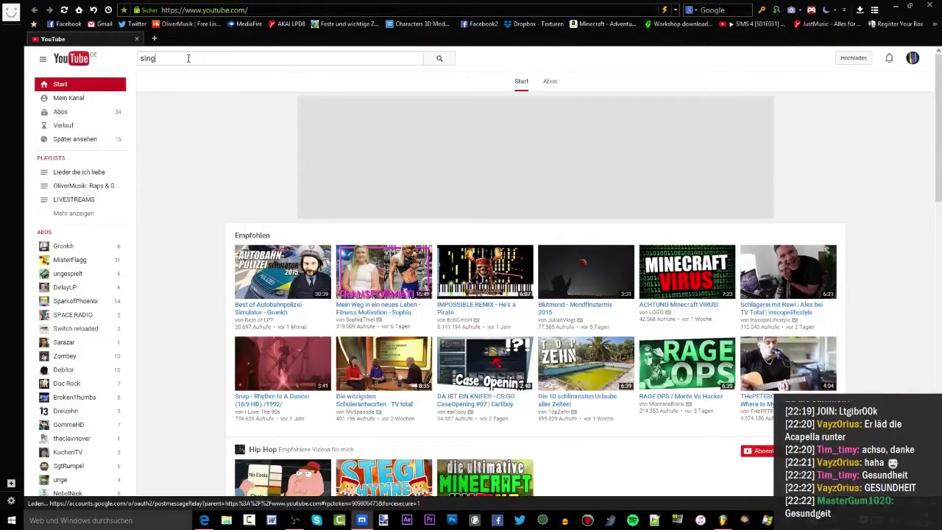
click(188, 58)
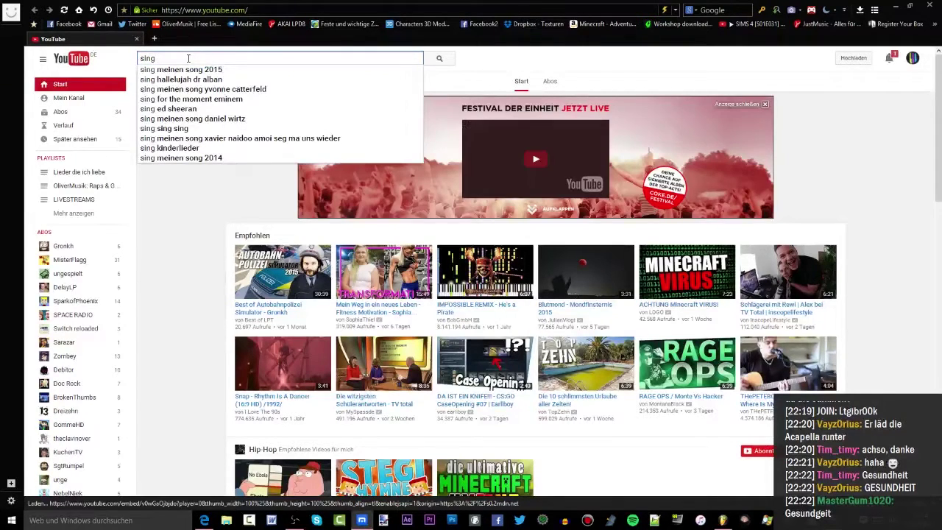
click(195, 79)
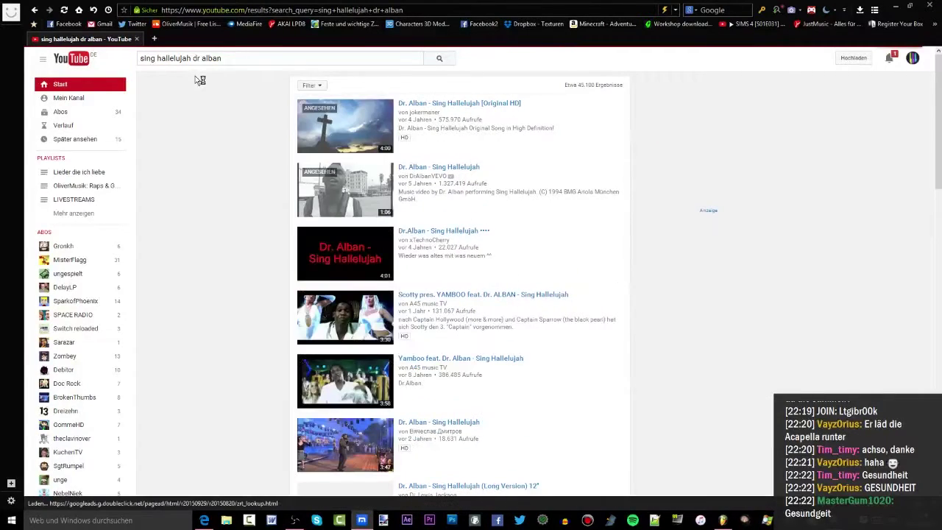
click(193, 59)
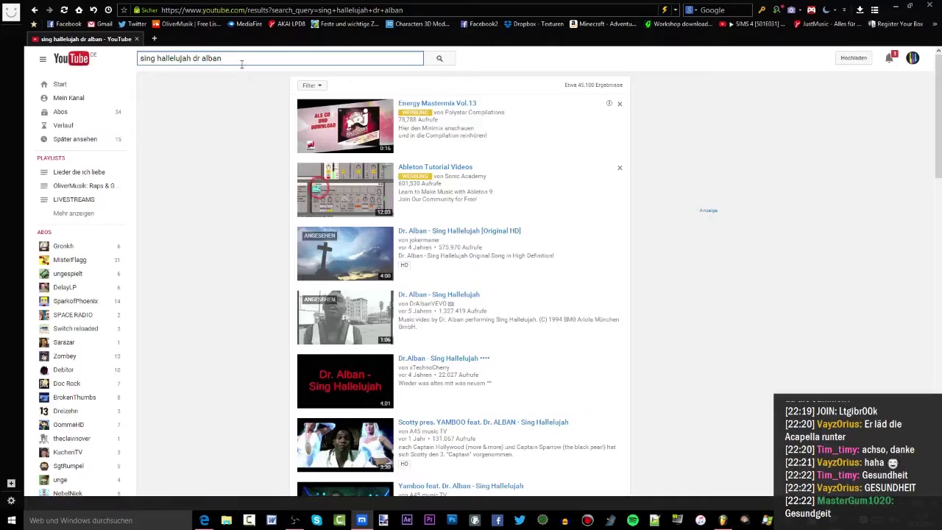
text(ver)
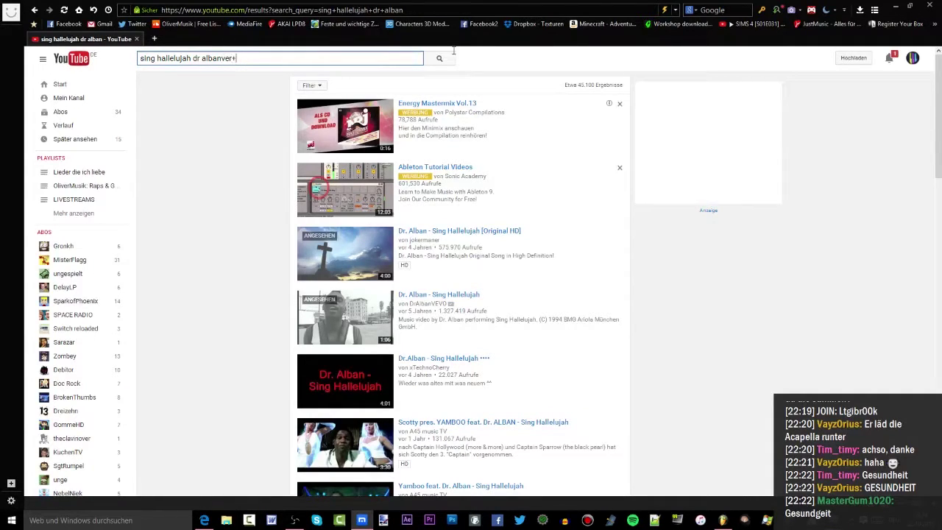
key(Return)
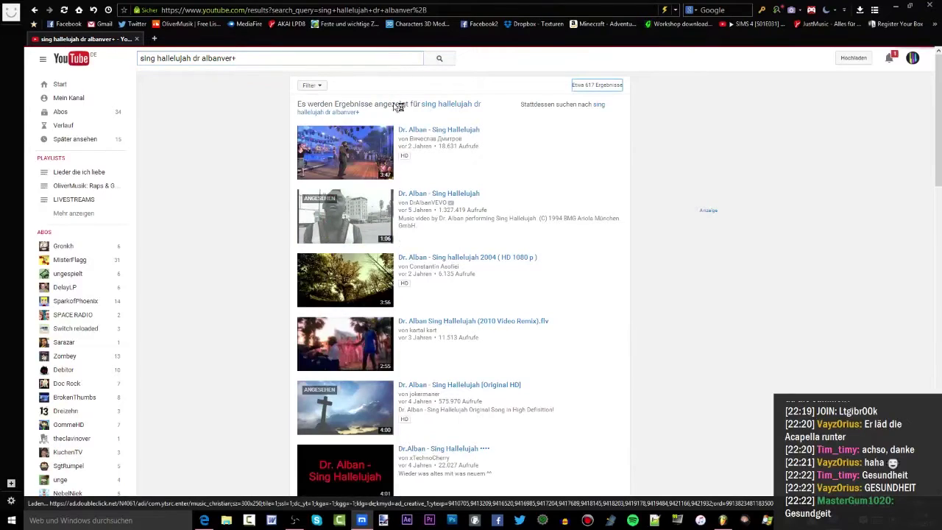
Step: Correct the YouTube query and search for "sing hallelujah dr alban cover"
click(252, 57)
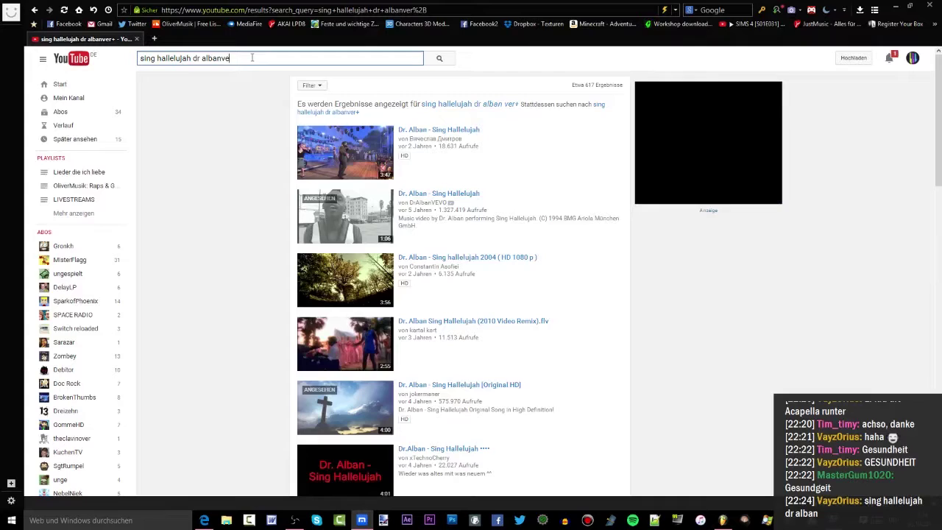
key(BackSpace)
key(BackSpace)
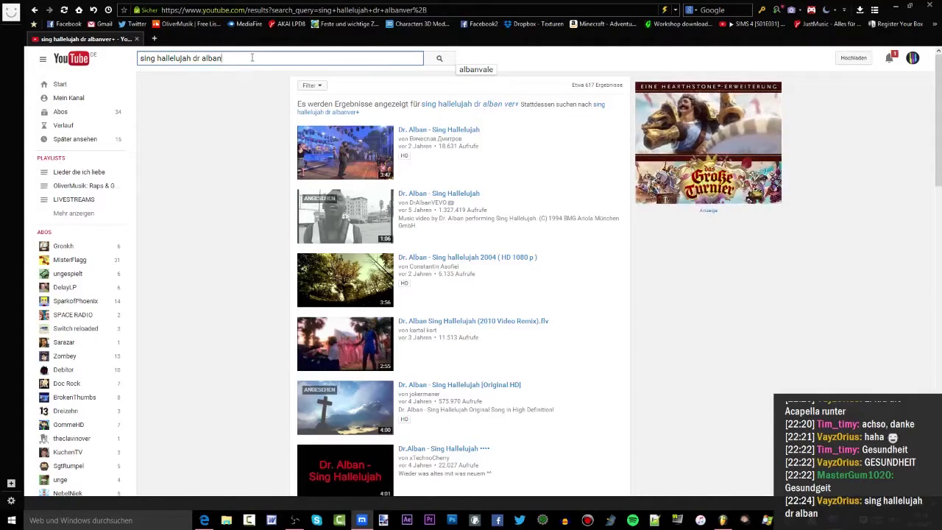
text(cover)
key(Return)
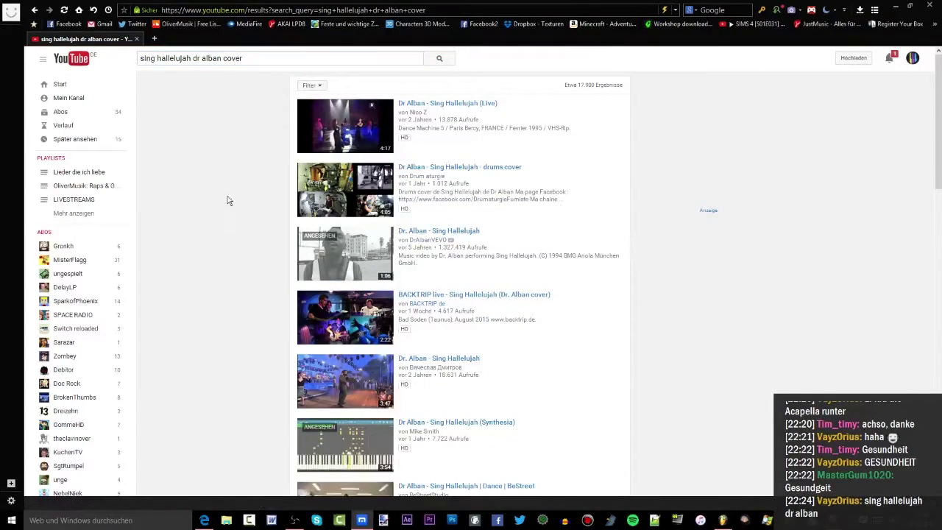
Step: Preview the "Dr Alban - Sing Hallelujah - drums cover" video in a new tab and close that tab
middle_click(357, 202)
click(221, 39)
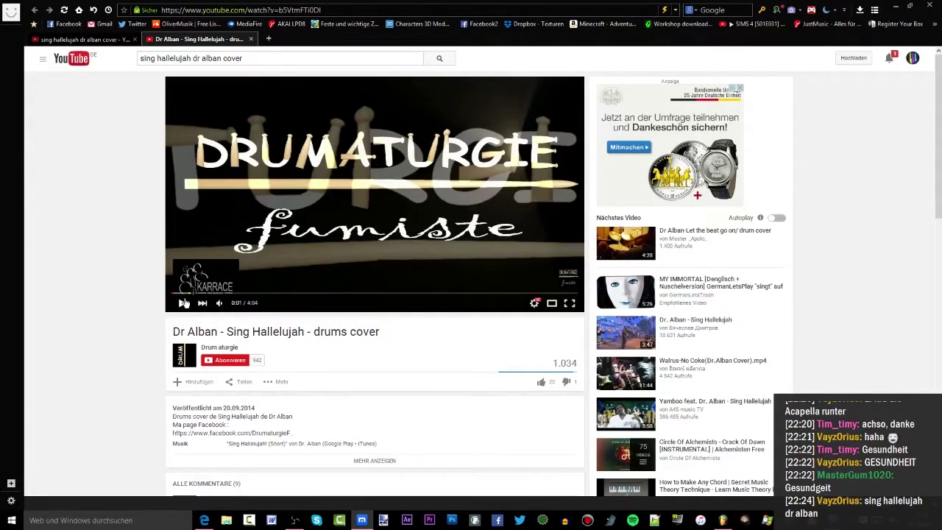
key(ctrl+w)
Step: Browse the "sing hallelujah - dr alban cover" results for a vocal cover, continuing onto the second results page
scroll(289, 152, down, 5)
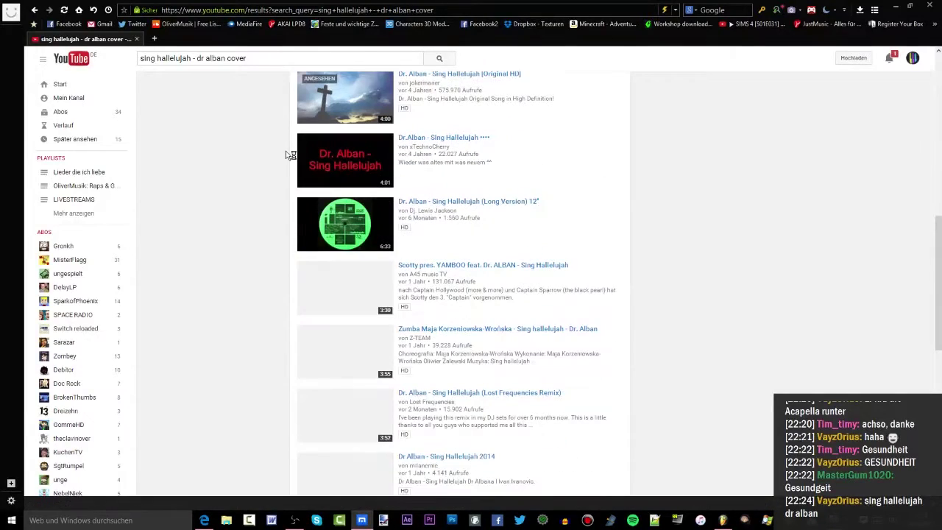
scroll(286, 155, down, 4)
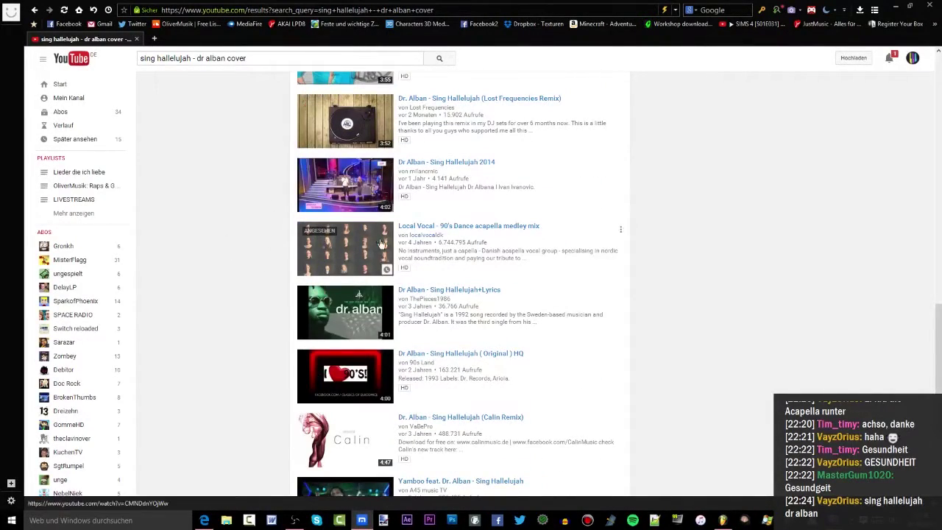
scroll(346, 244, down, 2)
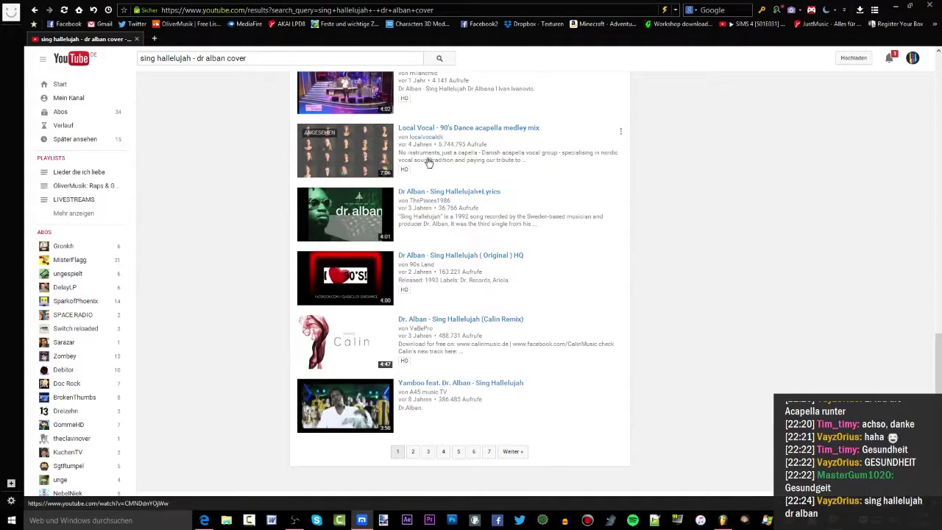
click(413, 451)
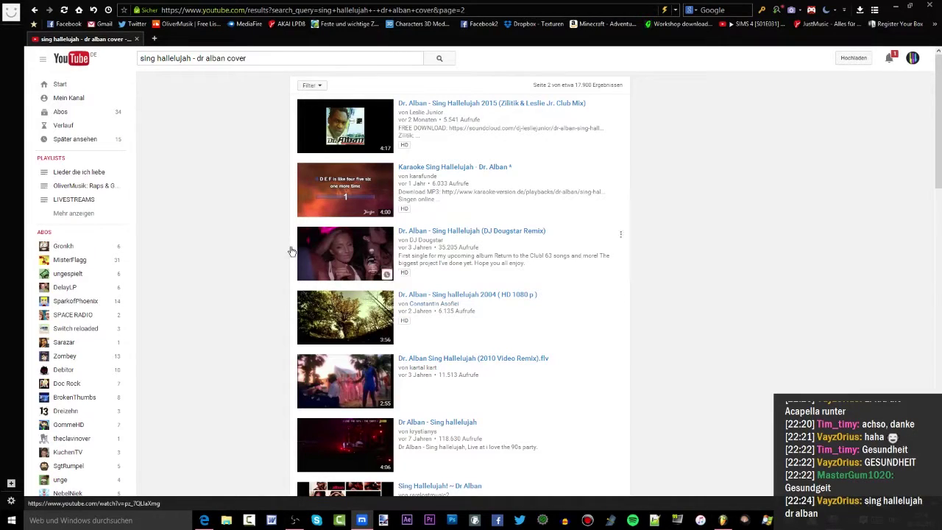
scroll(280, 232, down, 5)
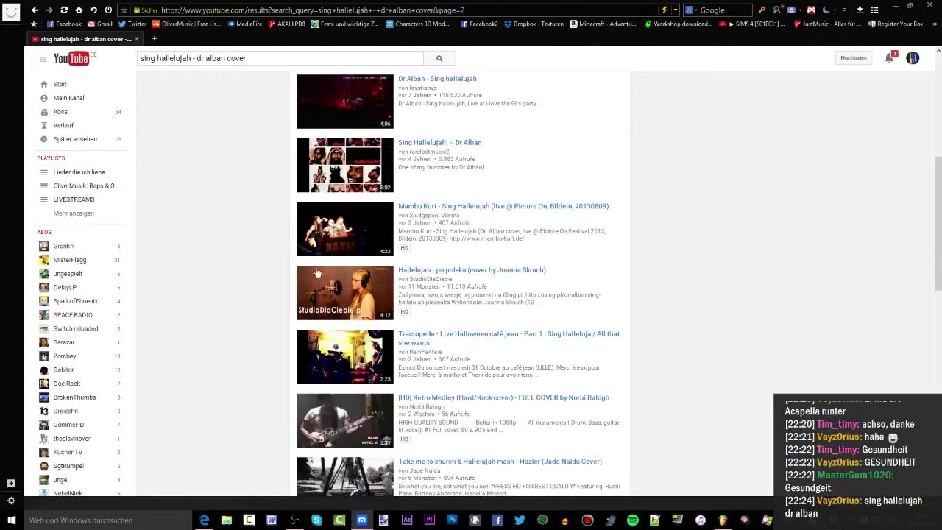
Step: Open the "Hallelujah - po polsku" cover in a new tab, listen to several early passages, and close the tab
middle_click(357, 285)
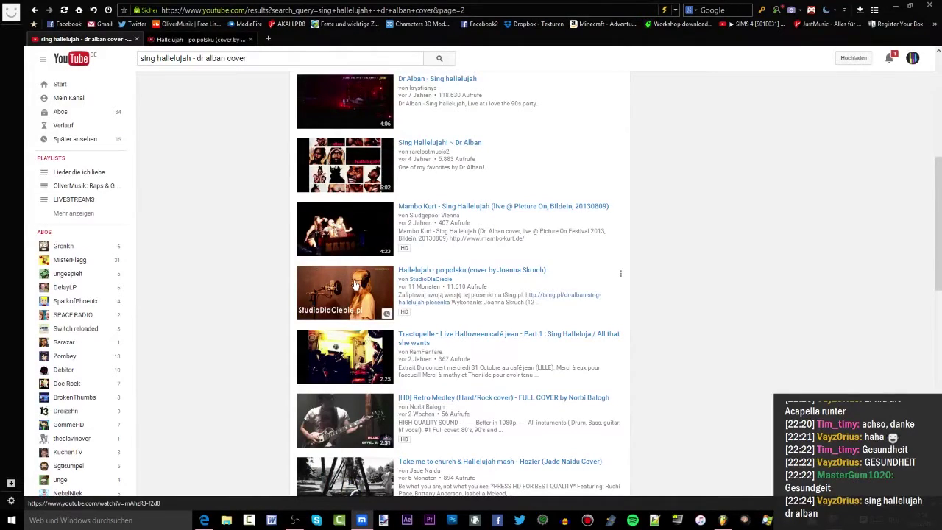
click(197, 39)
mouse_move(238, 305)
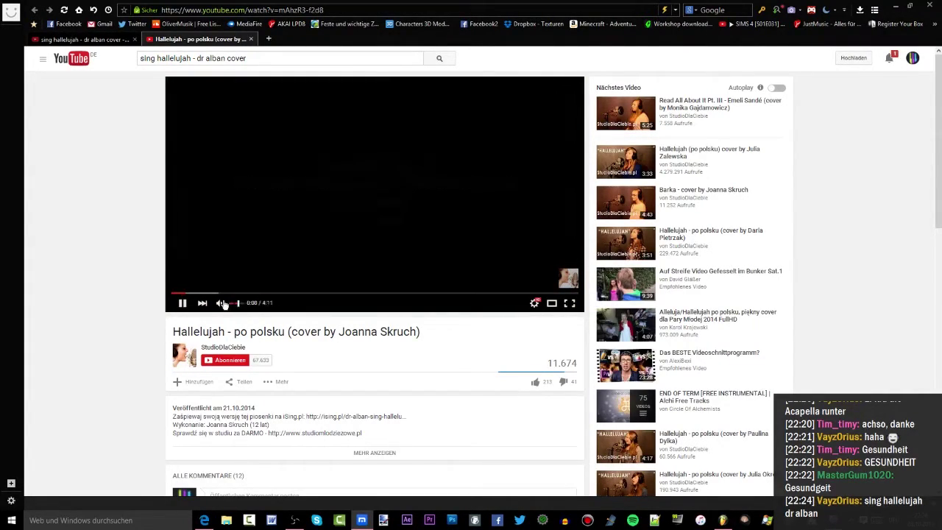
click(194, 292)
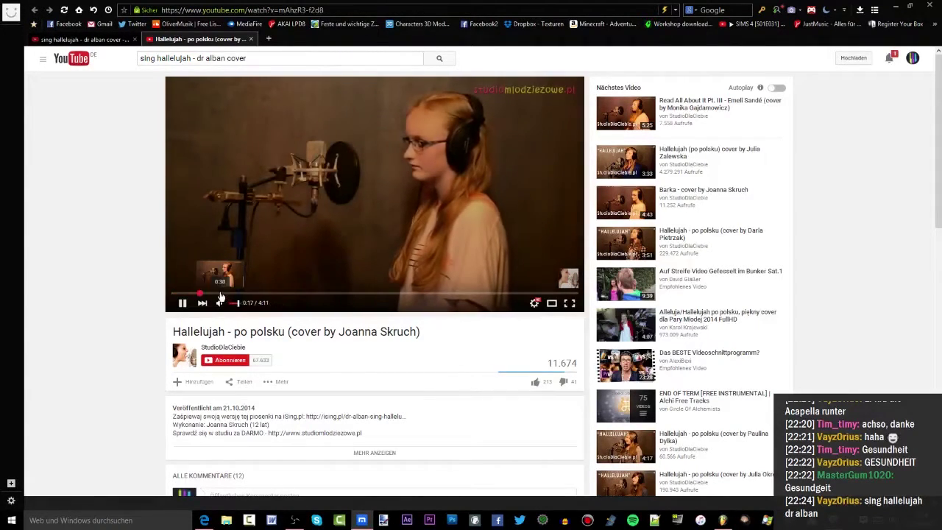
click(219, 293)
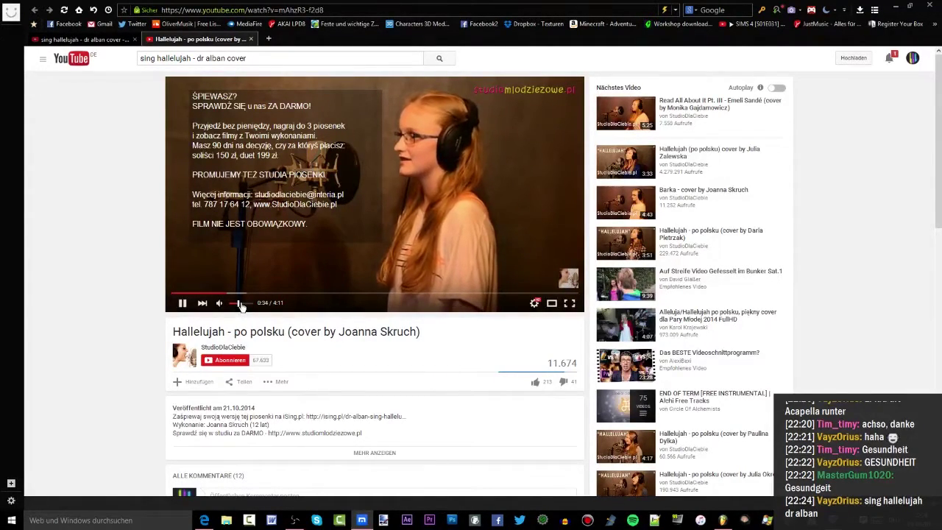
key(ctrl+w)
Step: Check the remaining YouTube results, copy the query "sing hallelujah - dr alban cover", and search the web for it in a new tab
scroll(249, 177, down, 4)
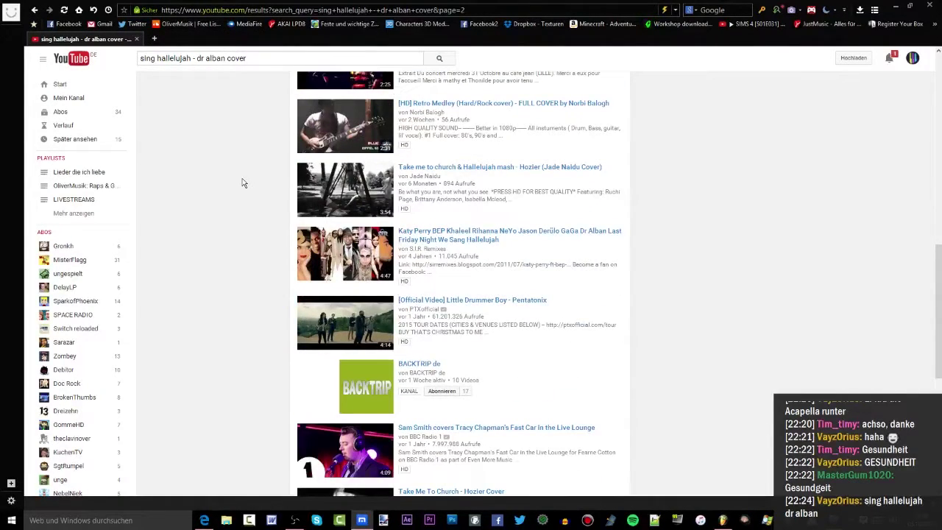
scroll(244, 183, down, 5)
middle_click(232, 326)
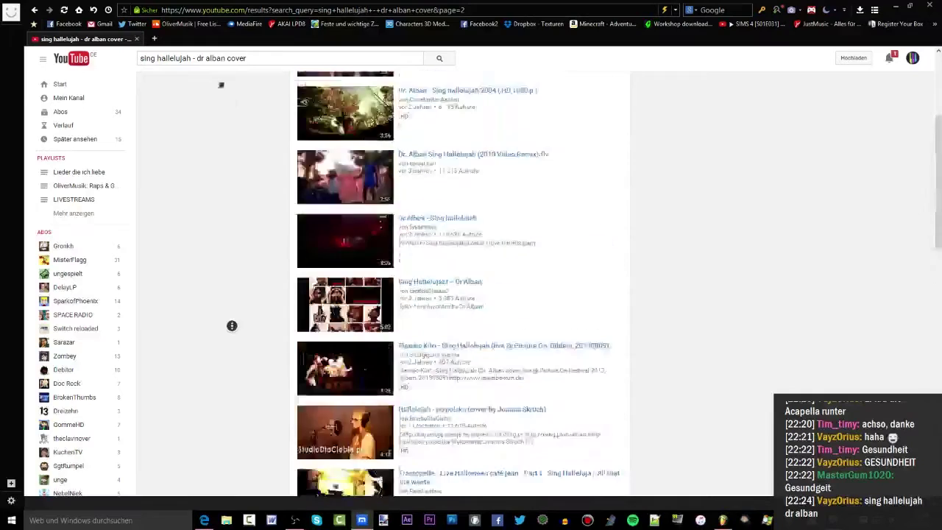
drag(250, 58, 131, 68)
key(ctrl+c)
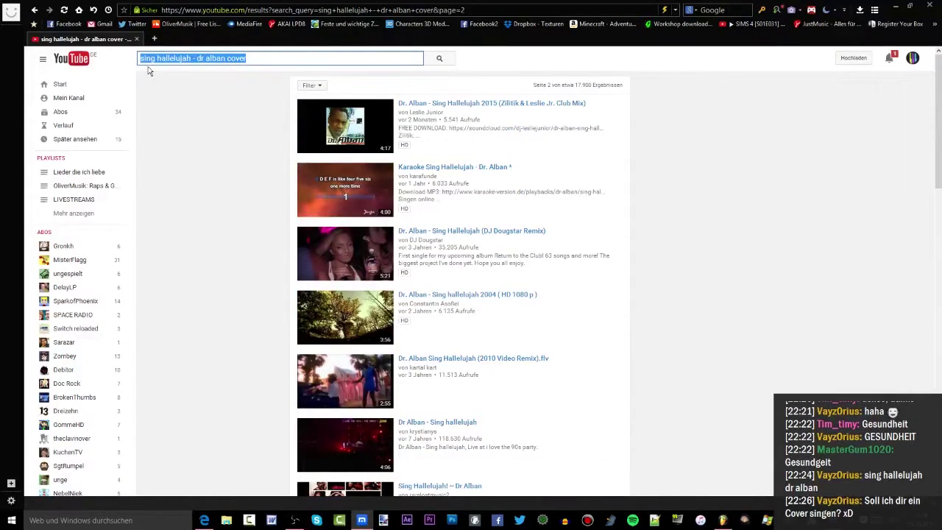
click(153, 38)
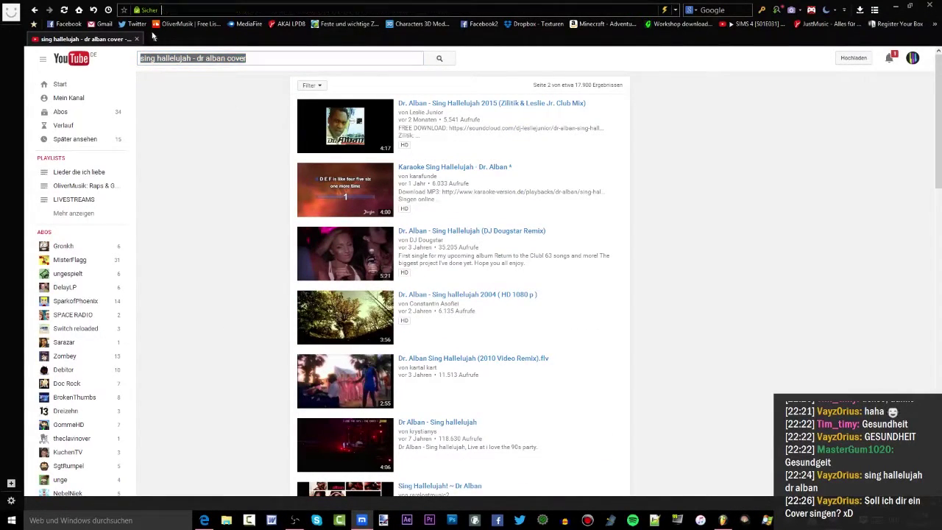
key(ctrl+v)
key(Return)
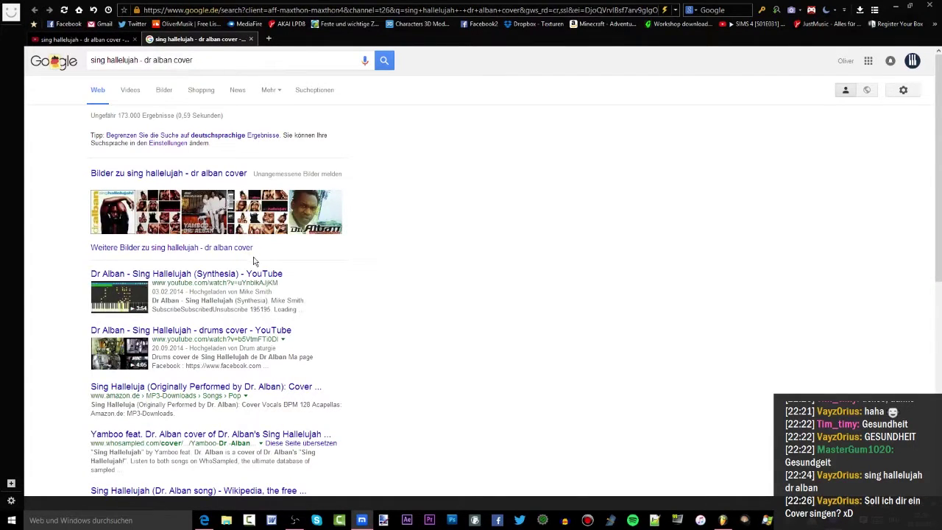
Step: Look through the web results for a cover, and search for "sing hallelujah - dr alban acapella"
scroll(252, 258, down, 1)
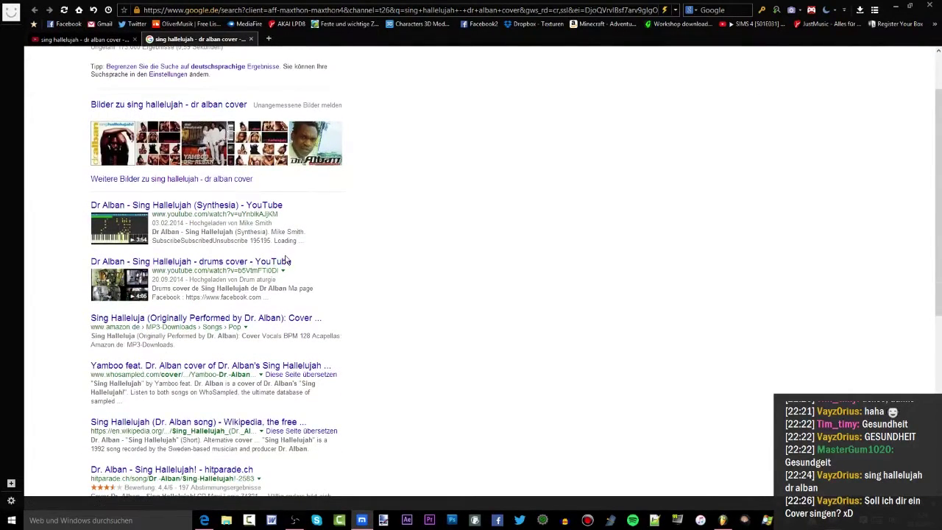
scroll(286, 262, down, 1)
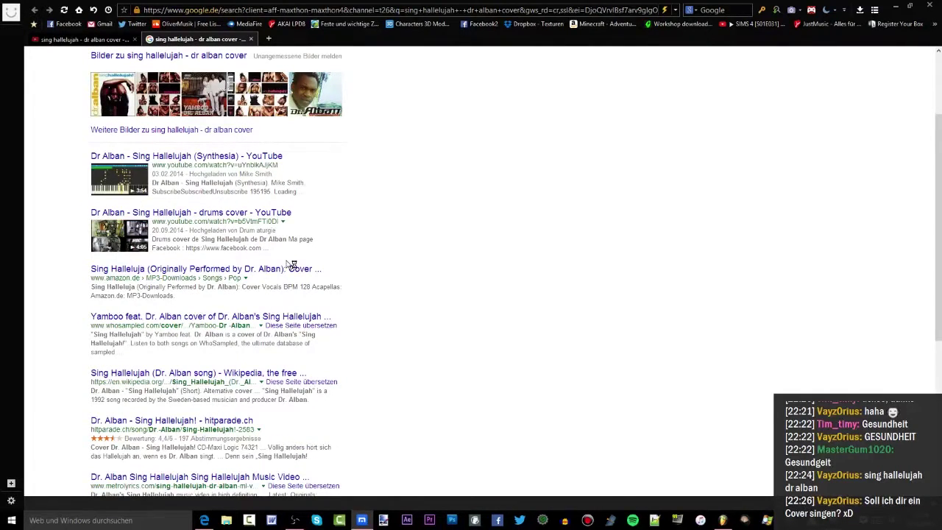
scroll(273, 290, up, 2)
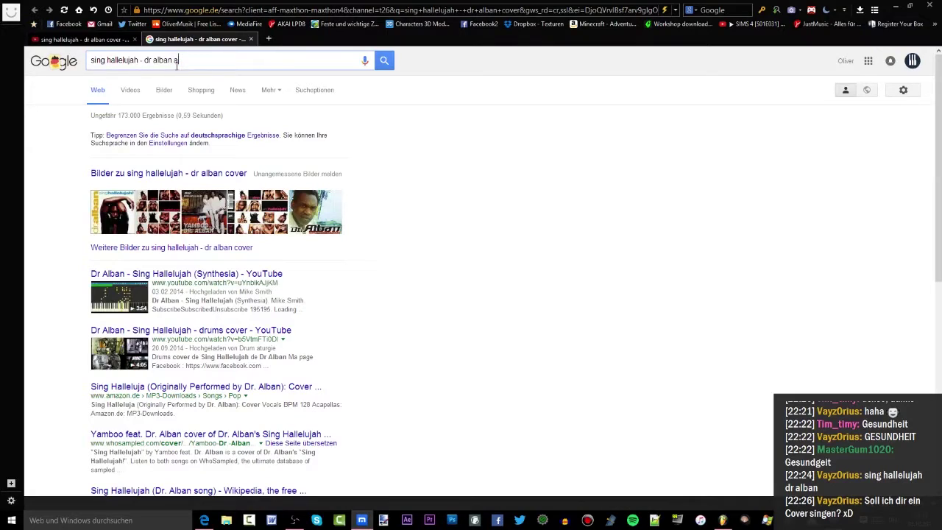
text(capella)
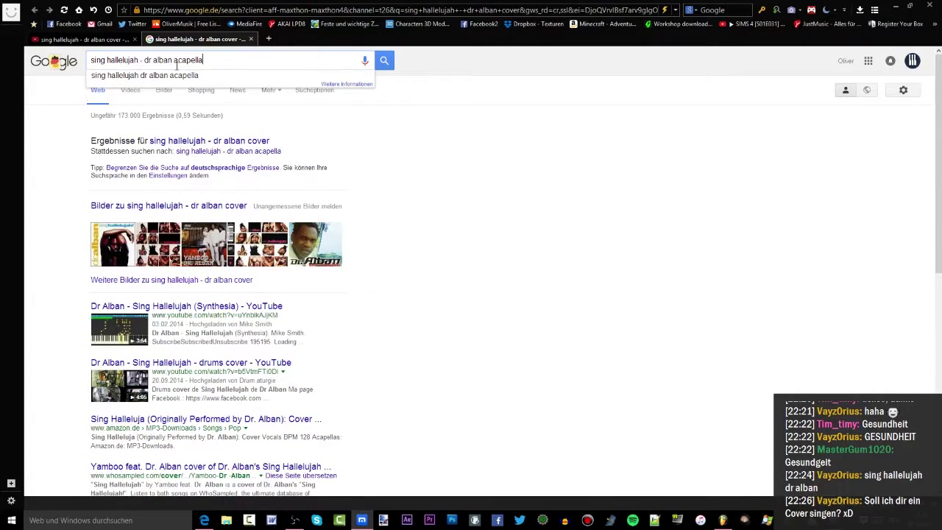
key(Return)
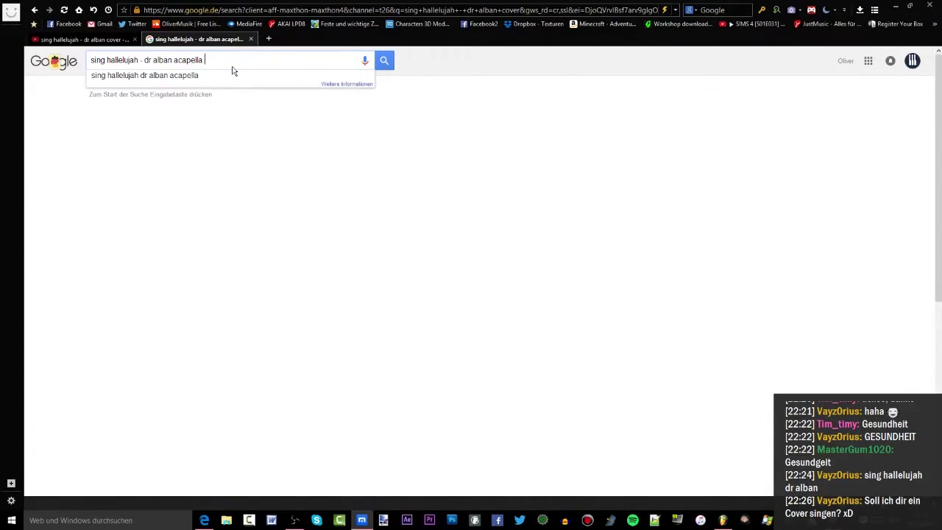
key(Return)
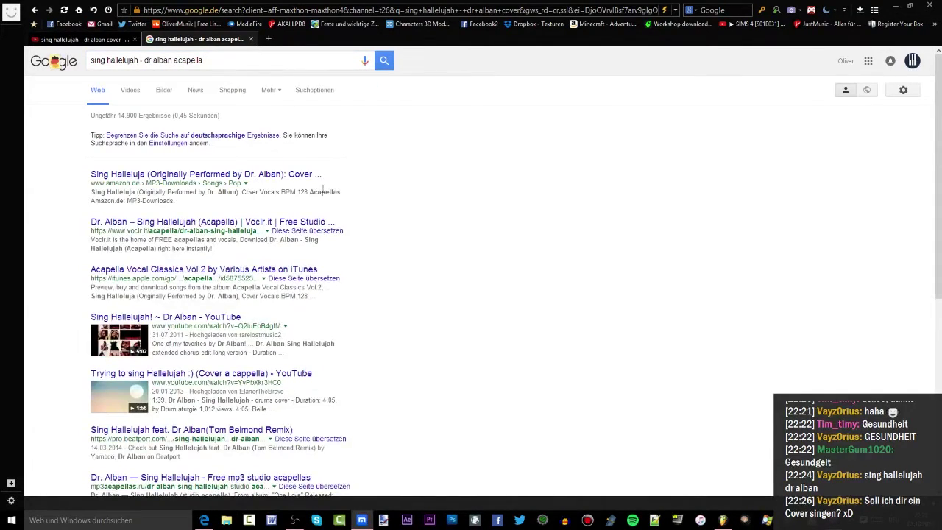
Step: Open Voclr.it's "Dr. Alban - Sing Hallelujah (Acapella)" page, try to download the acapella, close the page, and check the remaining search results
middle_click(307, 222)
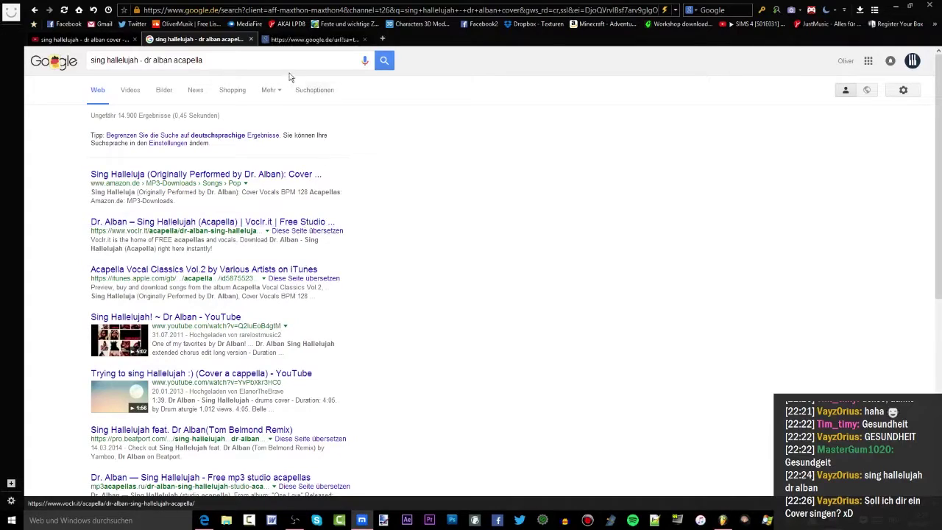
click(294, 44)
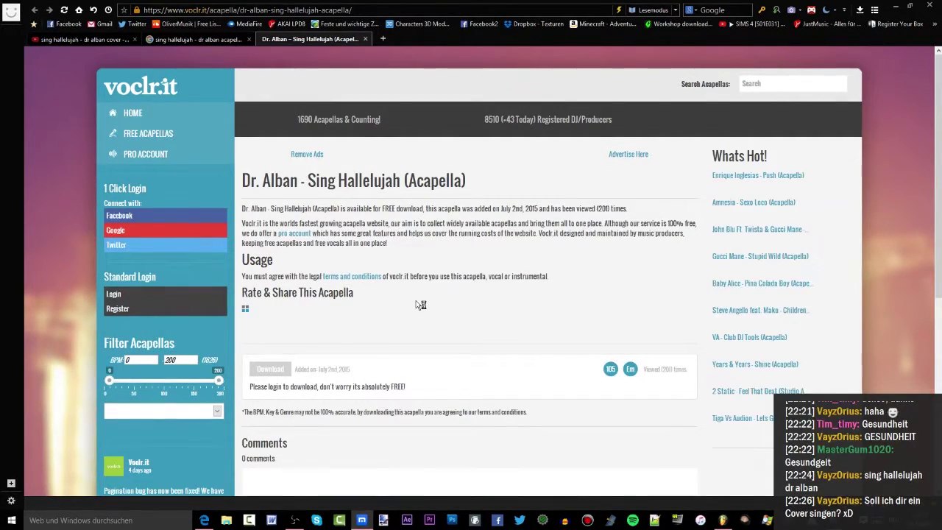
scroll(420, 305, down, 2)
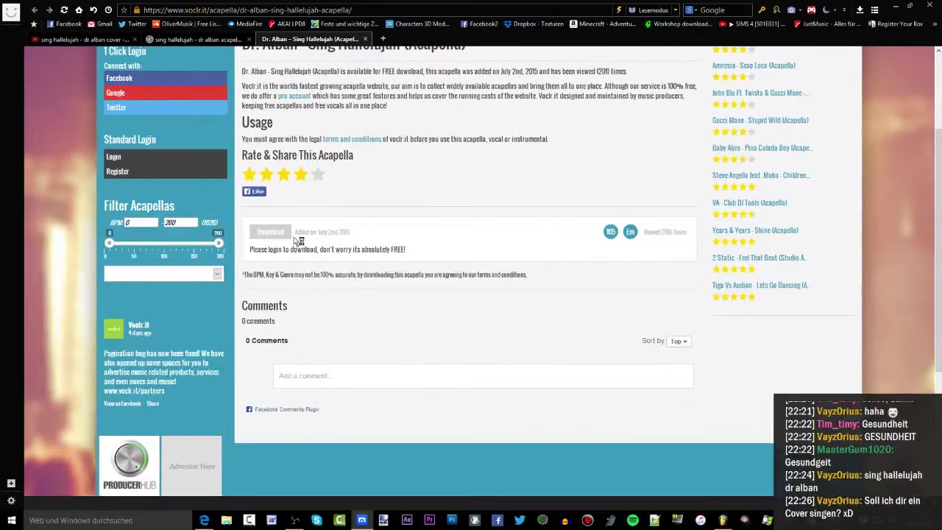
click(284, 234)
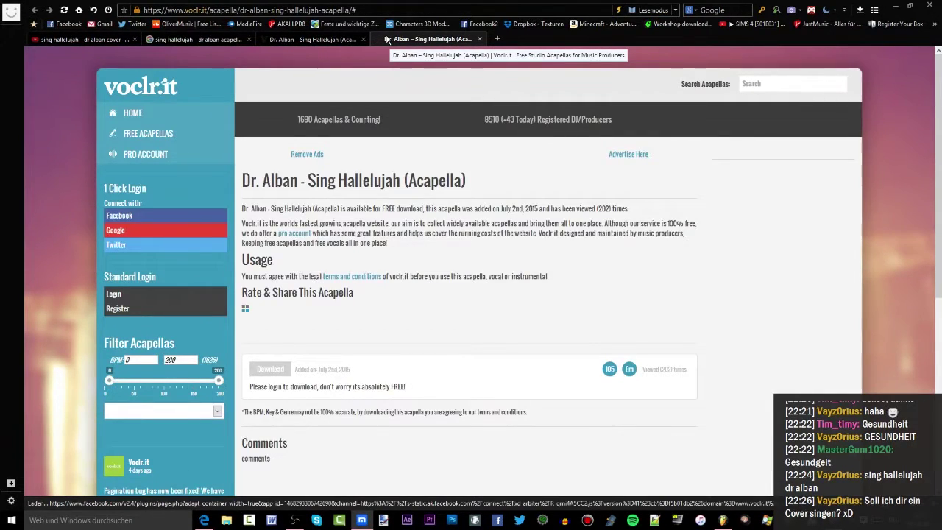
click(478, 38)
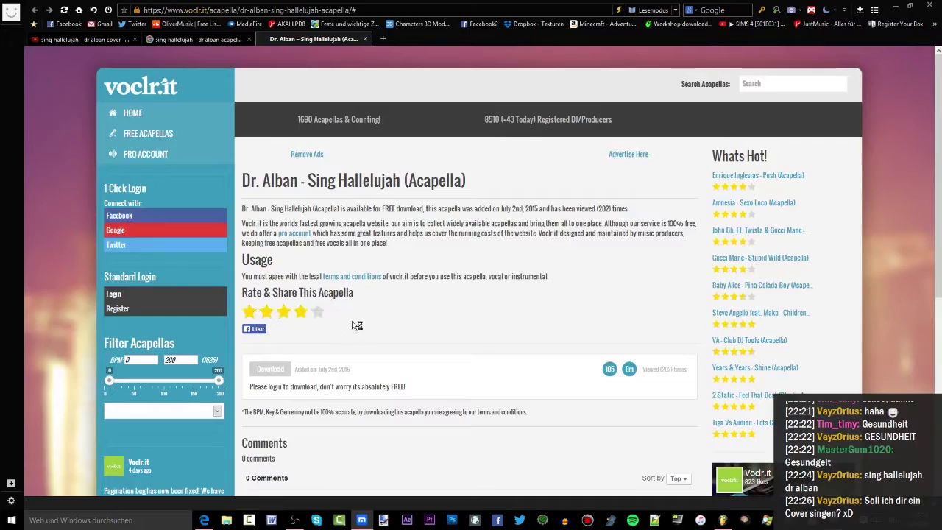
scroll(359, 305, down, 2)
scroll(359, 304, up, 2)
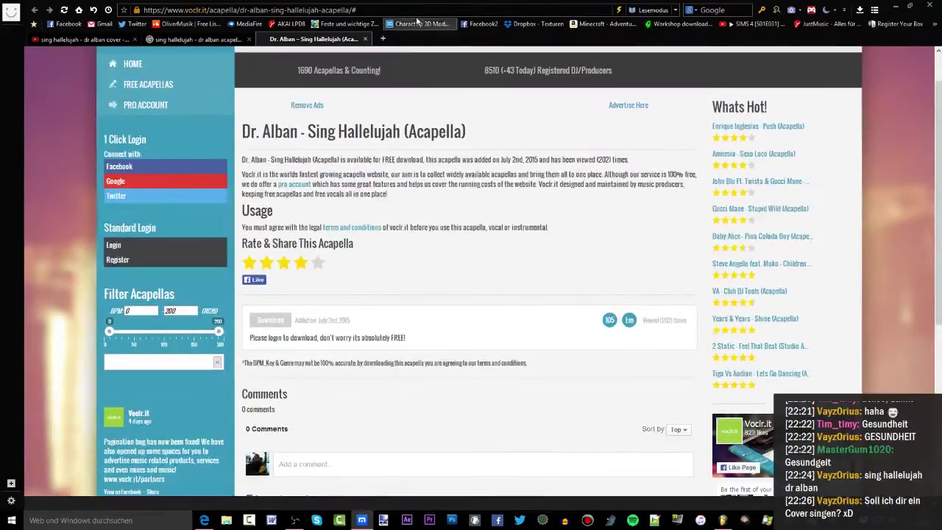
key(ctrl+w)
scroll(332, 351, down, 1)
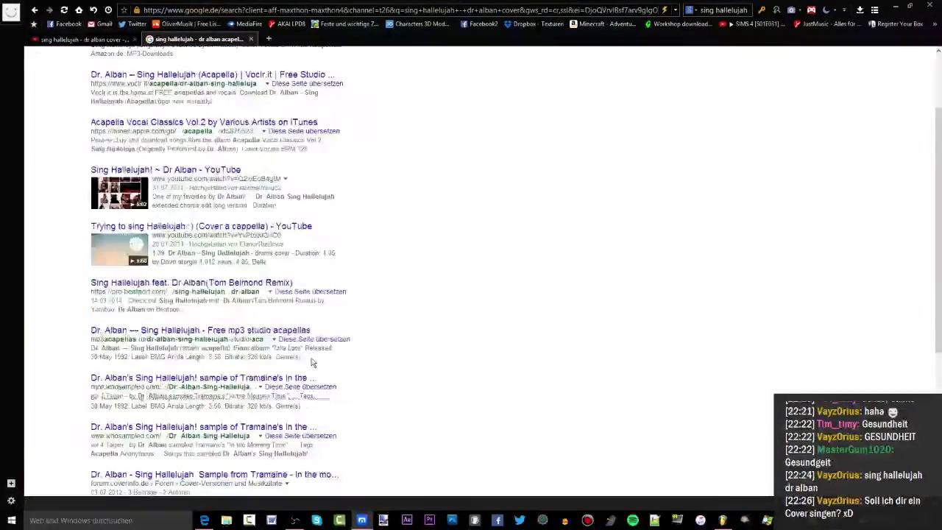
Step: Switch to FL Studio, play the haleluia #2 clip on Track 5, and trim its end to a short sung vowel
key(alt+Tab)
scroll(637, 229, up, 6)
key(space)
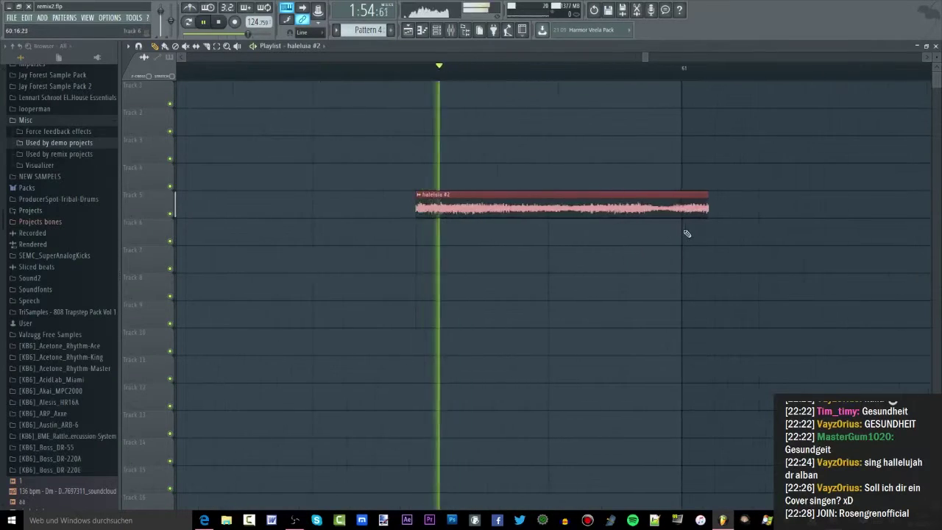
key(space)
key(space)
drag(753, 206, 400, 206)
key(space)
scroll(347, 223, down, 3)
key(space)
key(space)
scroll(346, 206, up, 4)
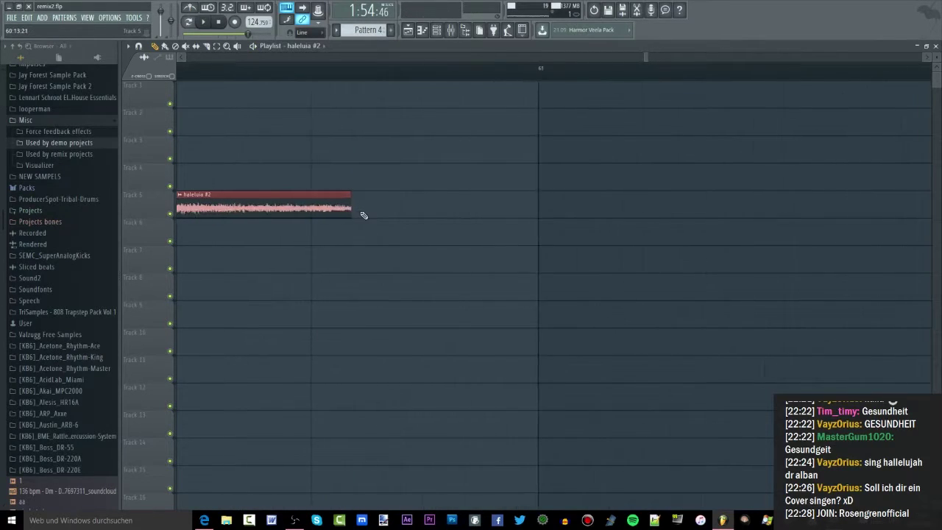
Step: Fine-tune the trimmed end of the haleluia #2 clip while replaying it
key(space)
drag(343, 211, 365, 211)
key(space)
key(space)
key(space)
scroll(365, 211, down, 4)
scroll(348, 210, down, 2)
Step: Select the time range around the haleluia #2 clip before bar 61, and play it while checking the mixer and channel settings
drag(273, 74, 370, 85)
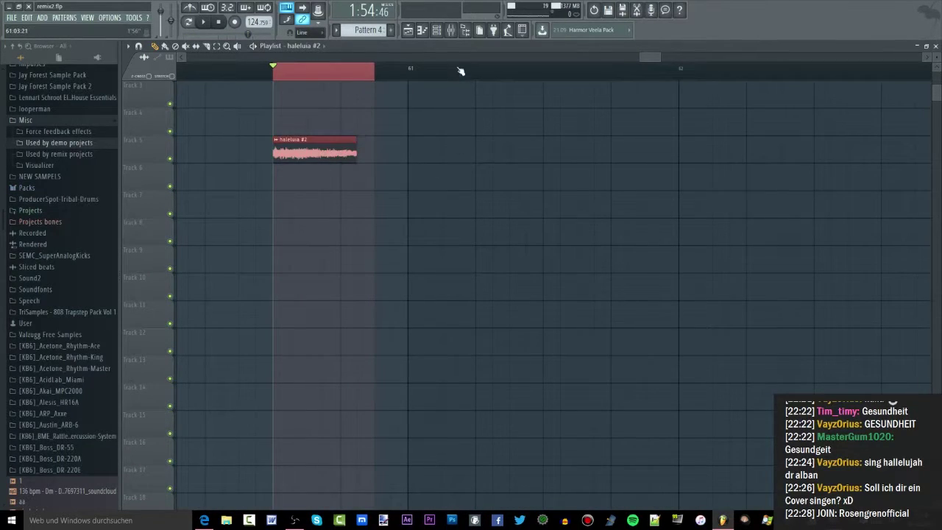
click(453, 34)
key(space)
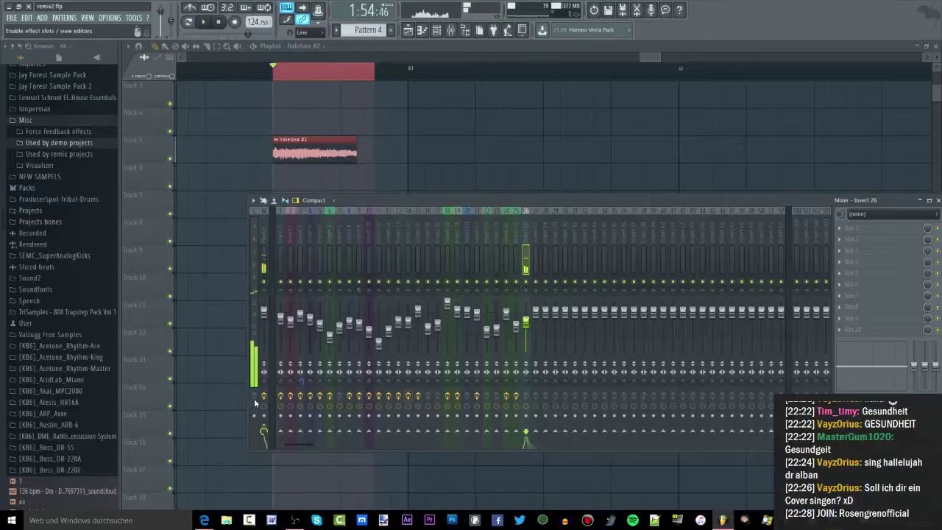
key(space)
double_click(337, 152)
right_click(308, 189)
click(320, 191)
right_click(474, 184)
key(space)
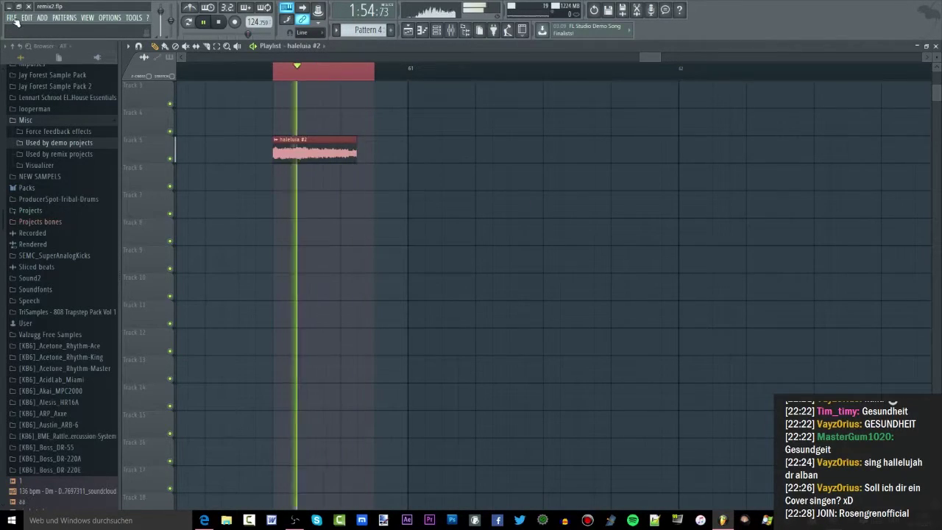
Step: Export the selected range as a Microsoft wave file named aaaaa in the Patches folder
click(11, 17)
mouse_move(44, 100)
click(120, 111)
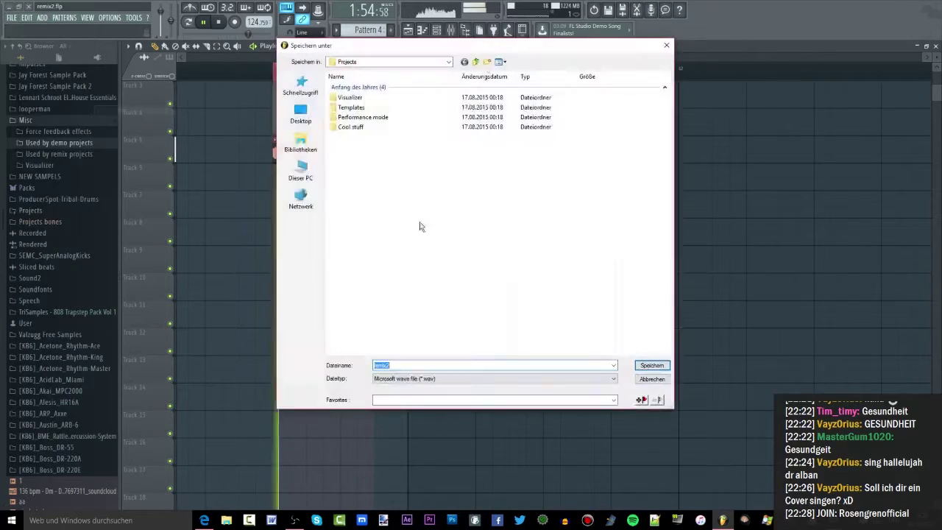
click(475, 62)
double_click(388, 98)
key(BackSpace)
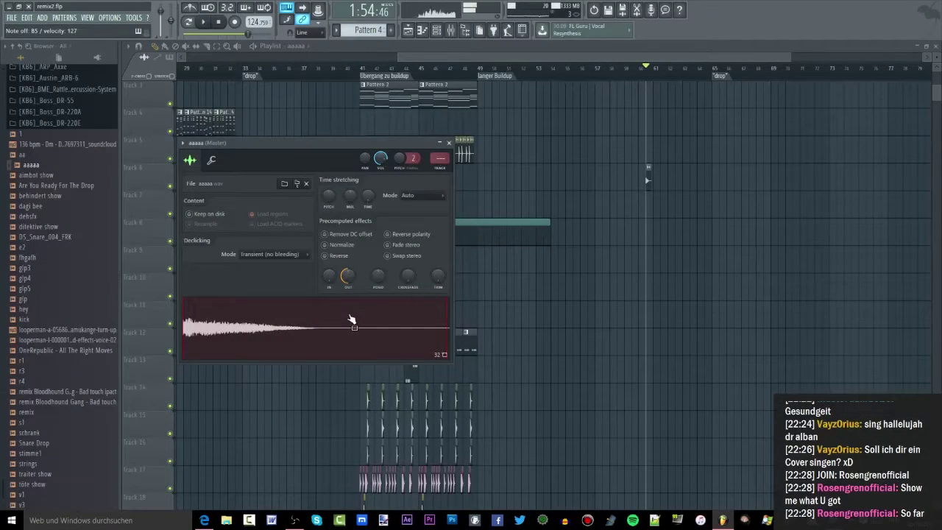
Step: Adjust the fade-out of the aaaaa sample and save the modified sample as aaaaa_2 in wave format
mouse_move(348, 287)
mouse_down()
mouse_move(362, 328)
mouse_move(347, 279)
mouse_up()
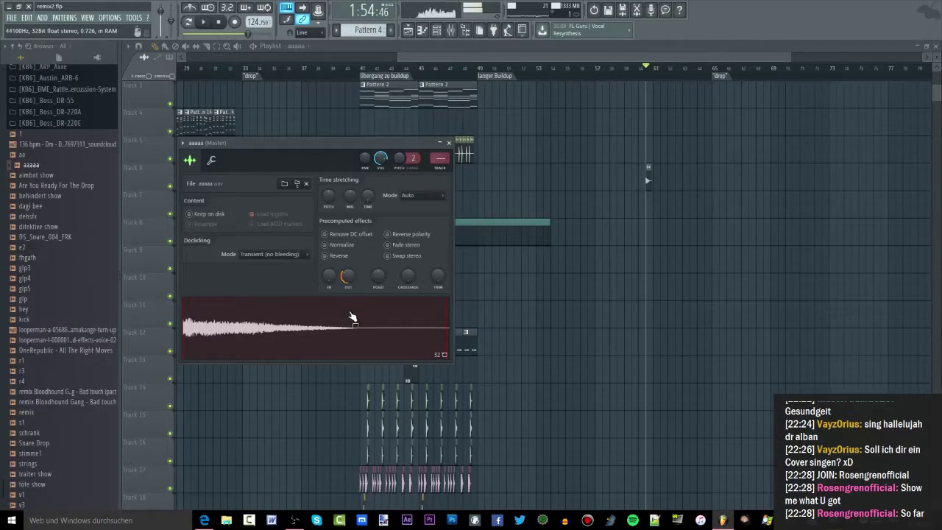
right_click(352, 318)
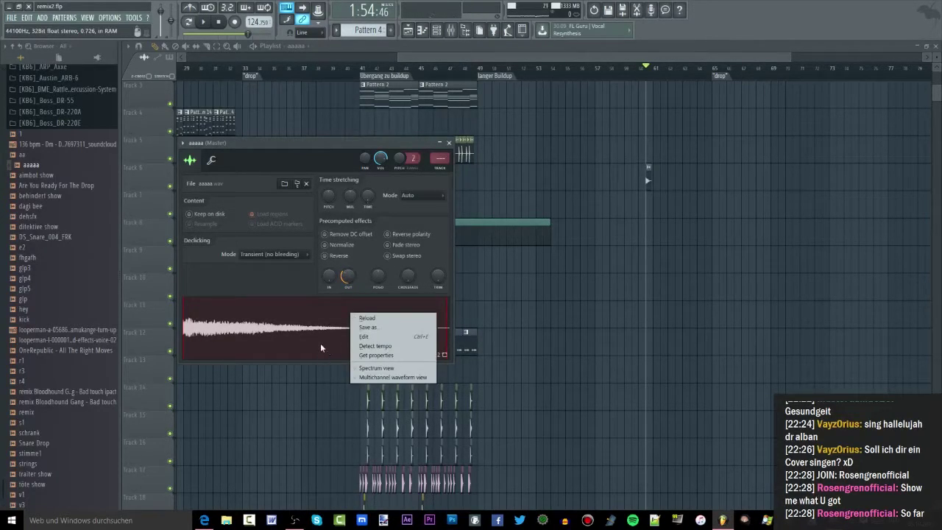
click(367, 327)
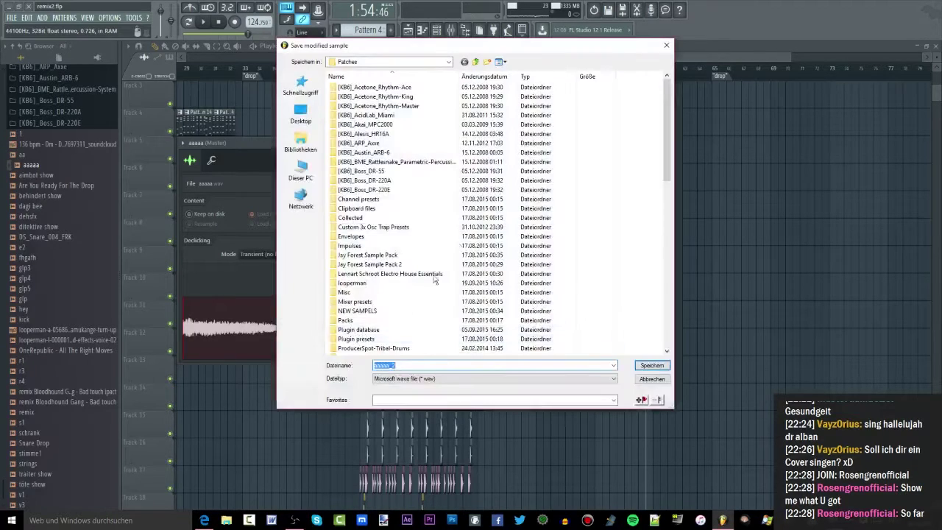
click(475, 63)
click(464, 63)
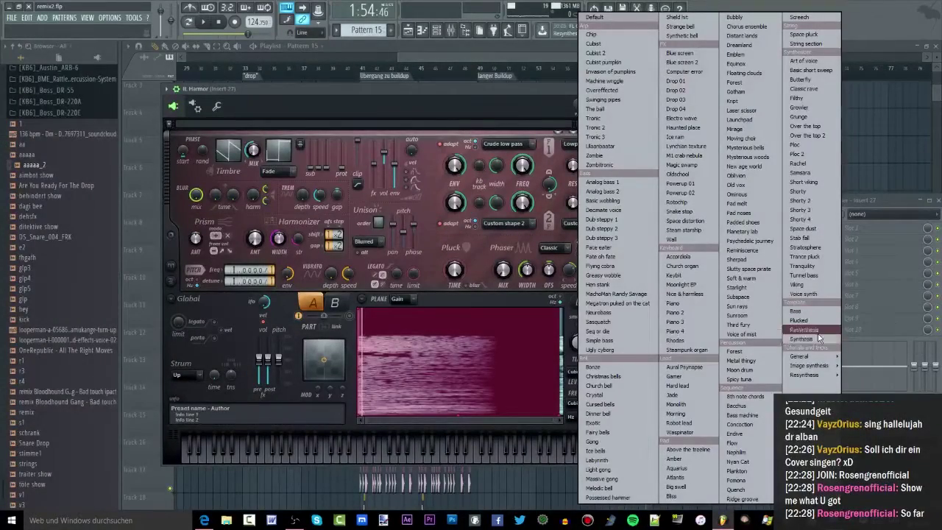
Step: Choose Harmor's Resynthesis template preset and load the aaaaa_2 sample into its image display
click(805, 329)
drag(34, 175, 449, 379)
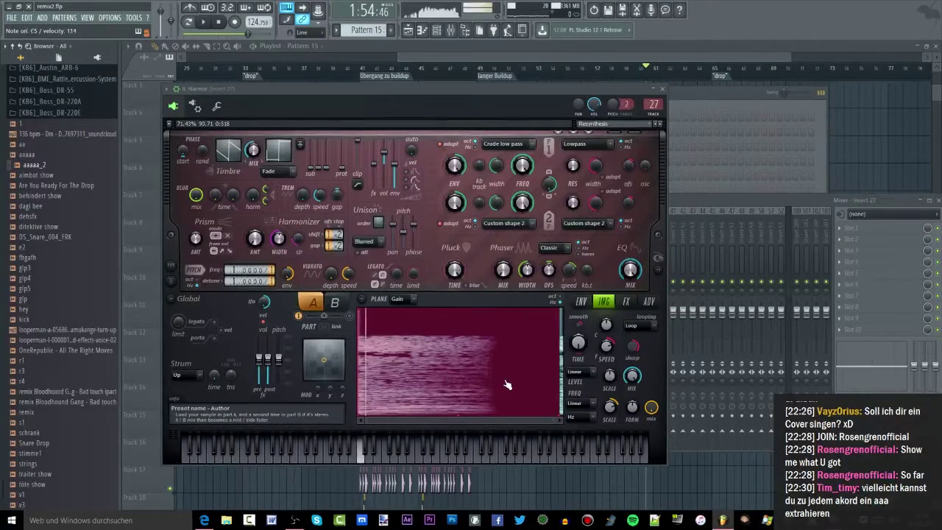
Step: Reopen Harmor from the channel rack and audition the resynthesized vocal with single notes and chords such as C5, E5 and G5
click(439, 58)
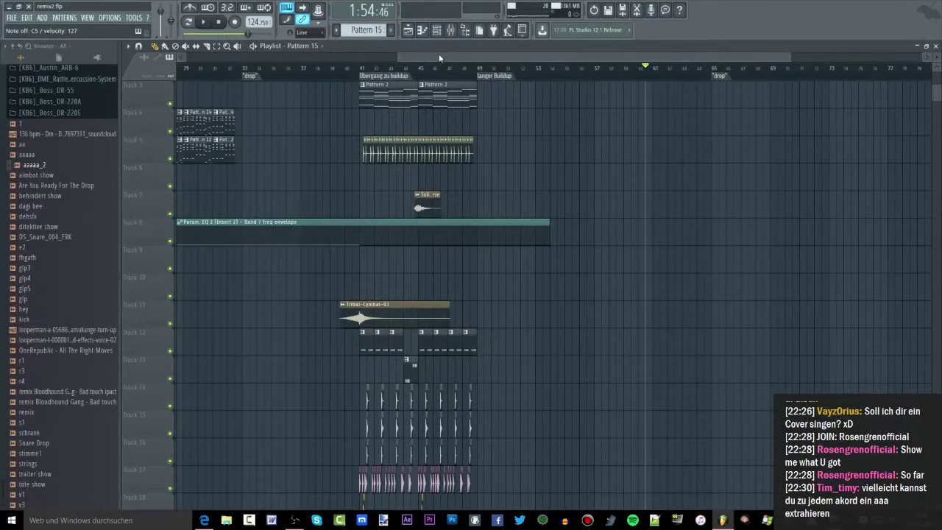
scroll(595, 358, up, 2)
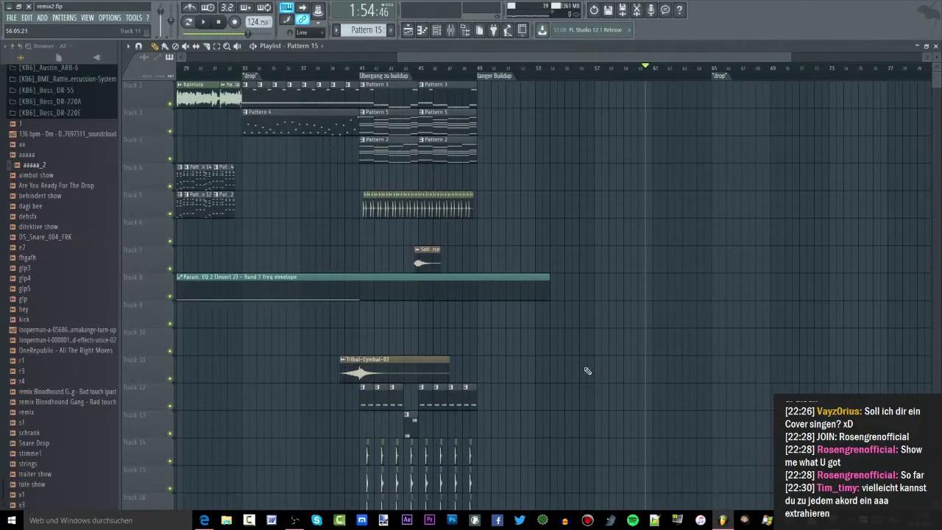
click(437, 30)
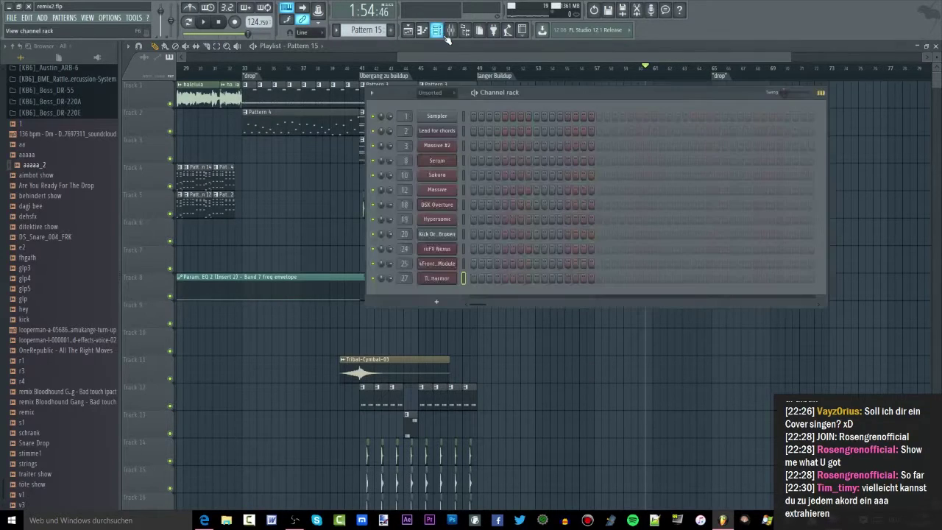
click(440, 277)
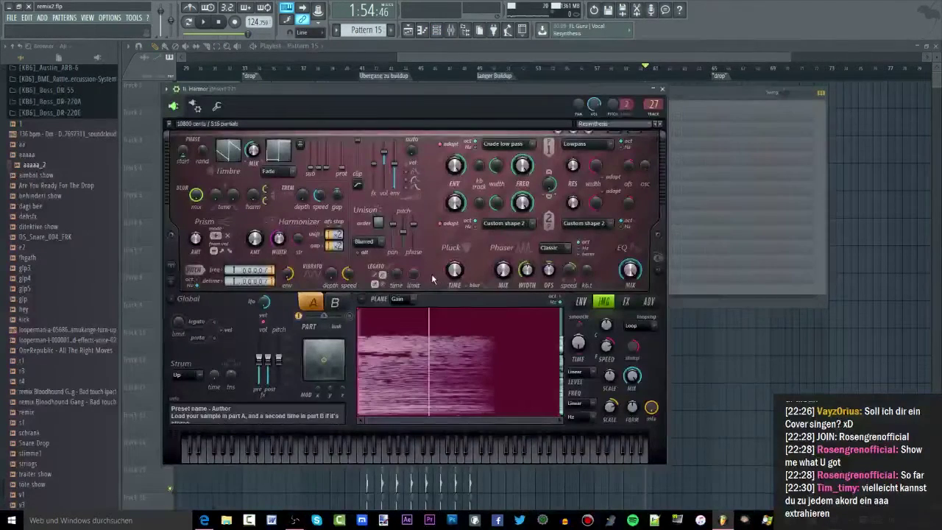
key(b)
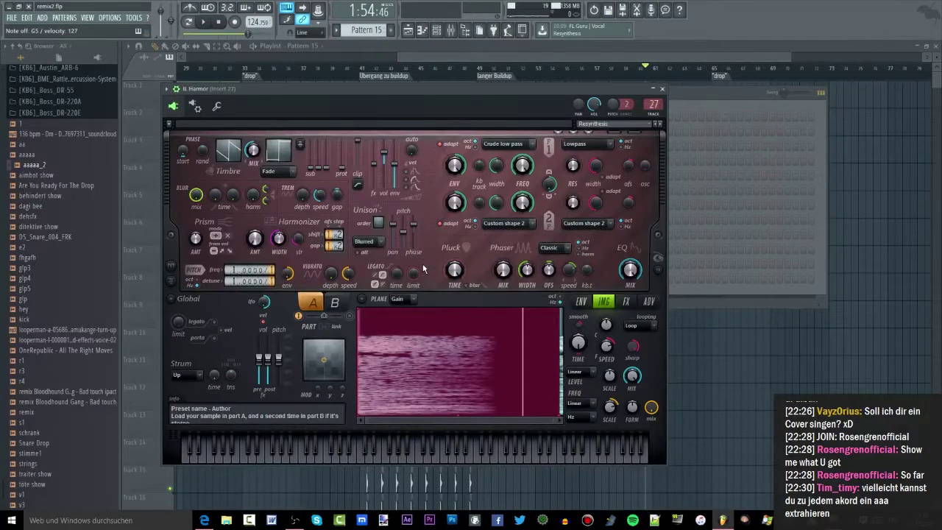
key(z)
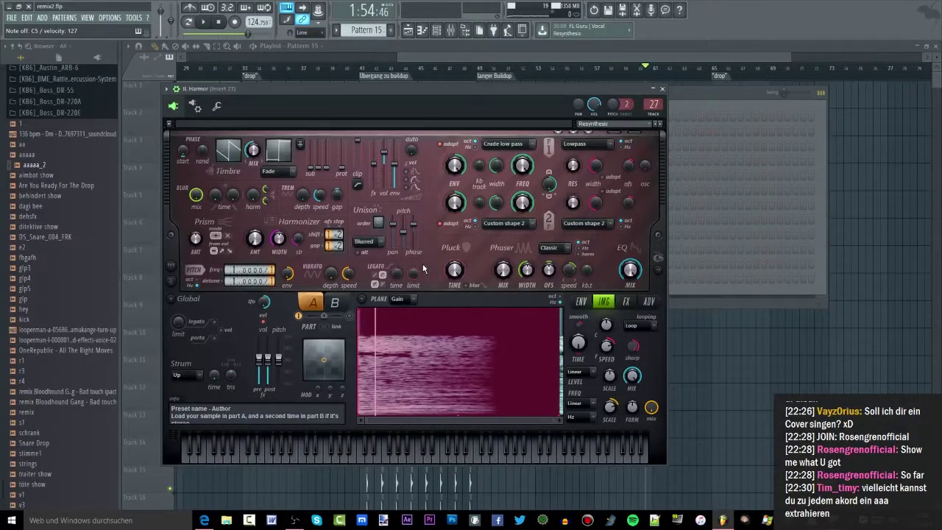
key(z)
key(c)
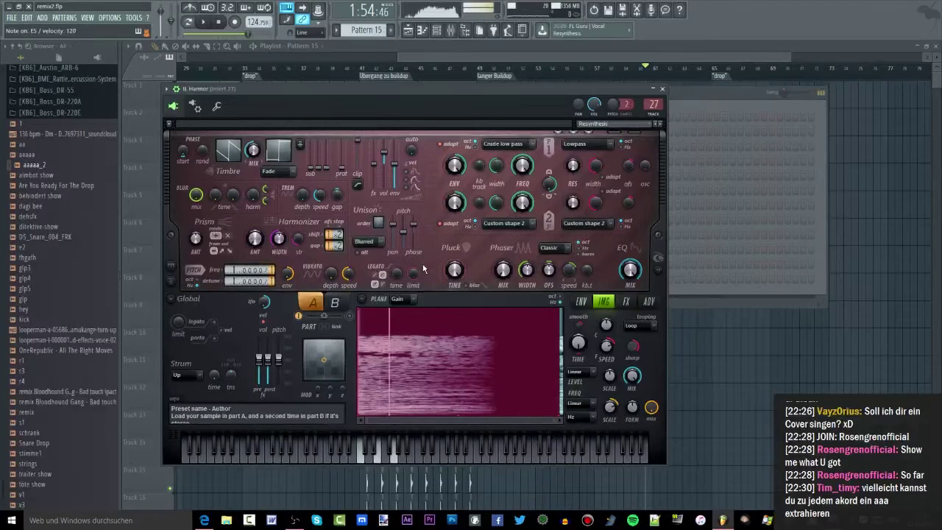
key(z)
key(b)
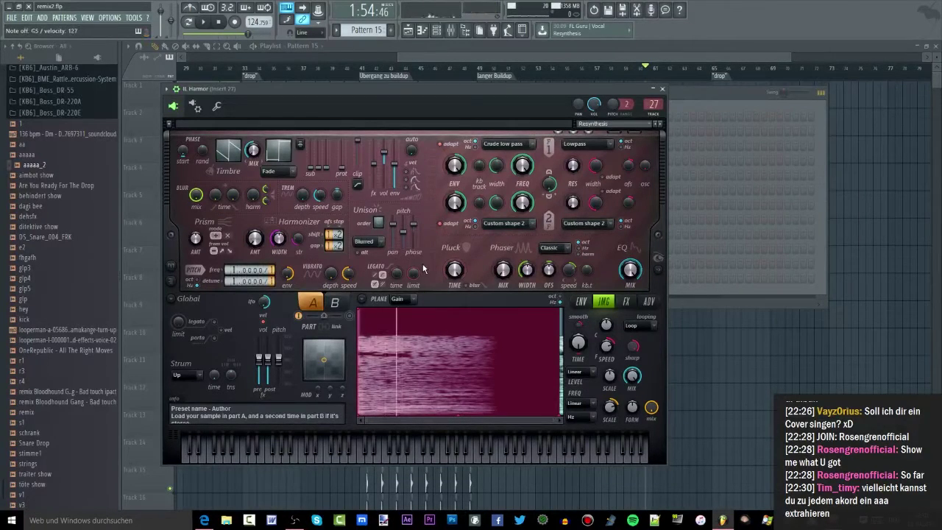
key(F9)
key(z)
click(654, 103)
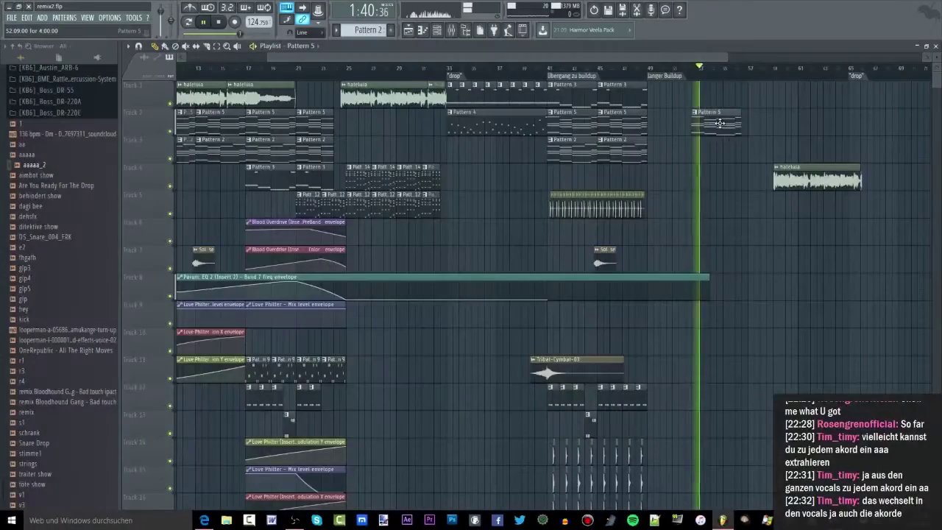
Step: Move the Pattern 5 clip to bar 53 on Track 2, place the haleluia clip beneath it on Track 3, and stop playback
drag(719, 123, 726, 123)
drag(788, 175, 718, 147)
key(space)
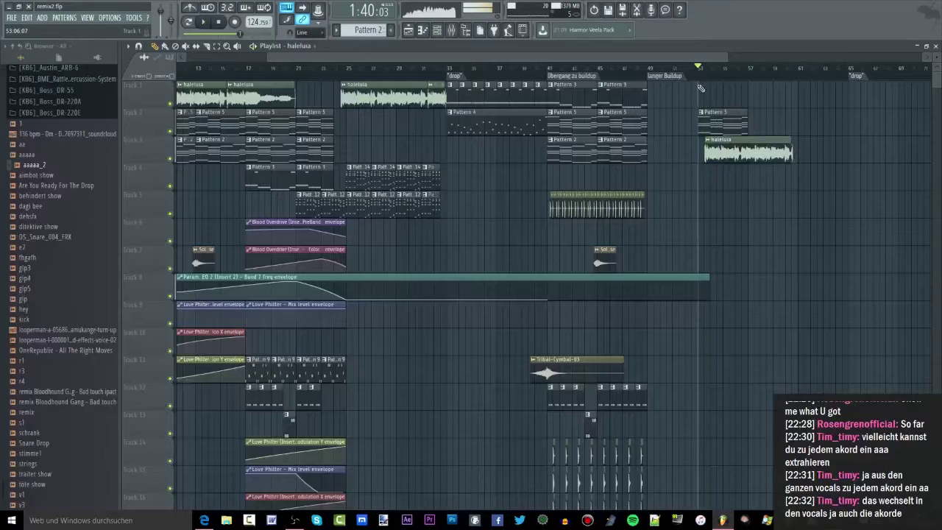
Step: Audition and slice the haleluia clip on Track 3, delete its opening piece and move the remainder to just before bar 53
key(space)
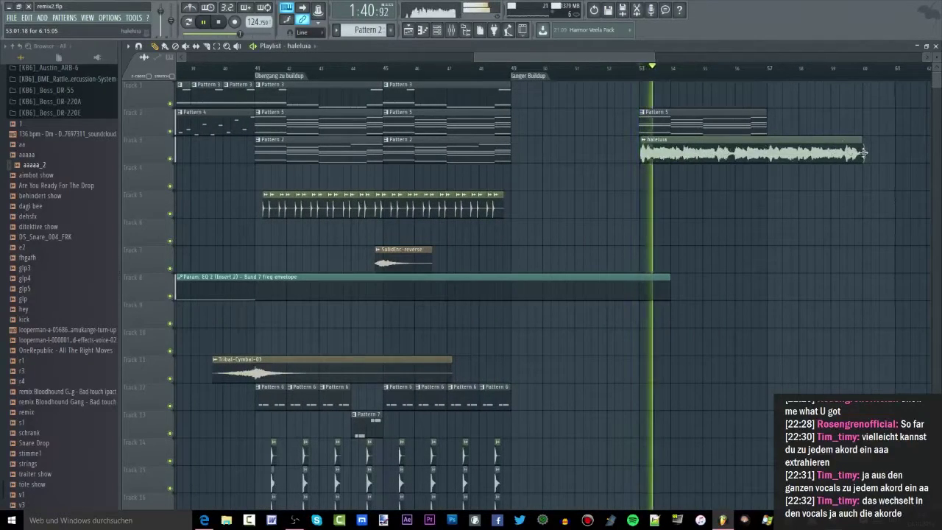
key(space)
scroll(653, 79, up, 2)
key(space)
scroll(658, 78, up, 2)
key(space)
key(space)
key(space)
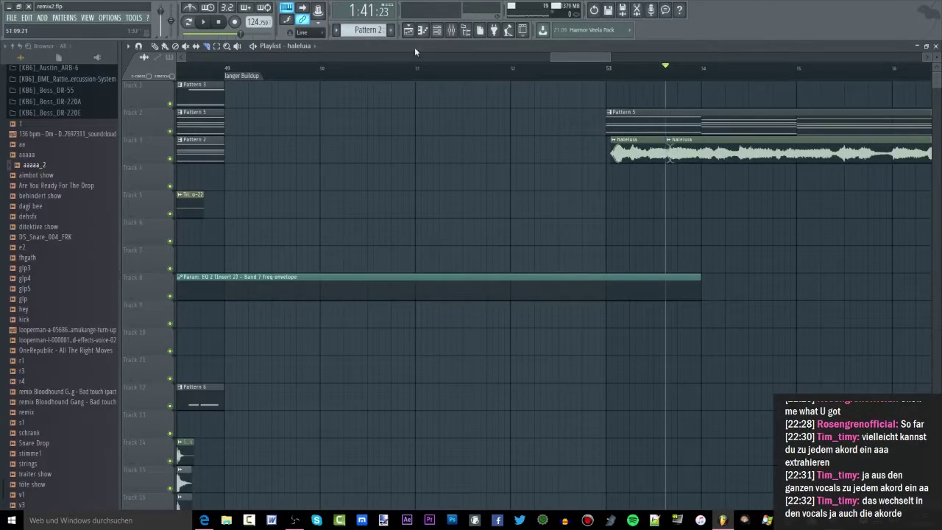
right_click(636, 151)
drag(690, 151, 625, 149)
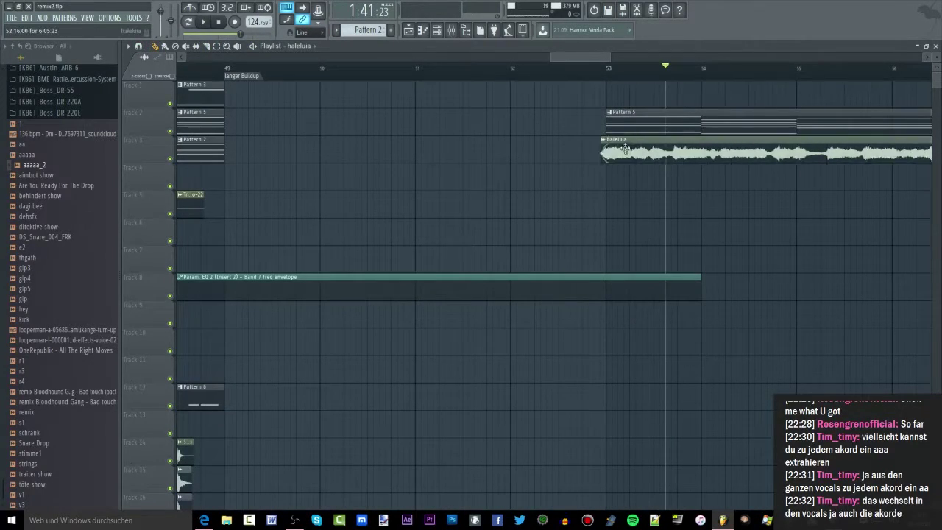
Step: Audition from bar 53, slice off the first short haleluia chop and move the remaining vocal down to Track 4
click(600, 72)
key(space)
scroll(616, 147, up, 1)
key(space)
key(space)
key(space)
key(space)
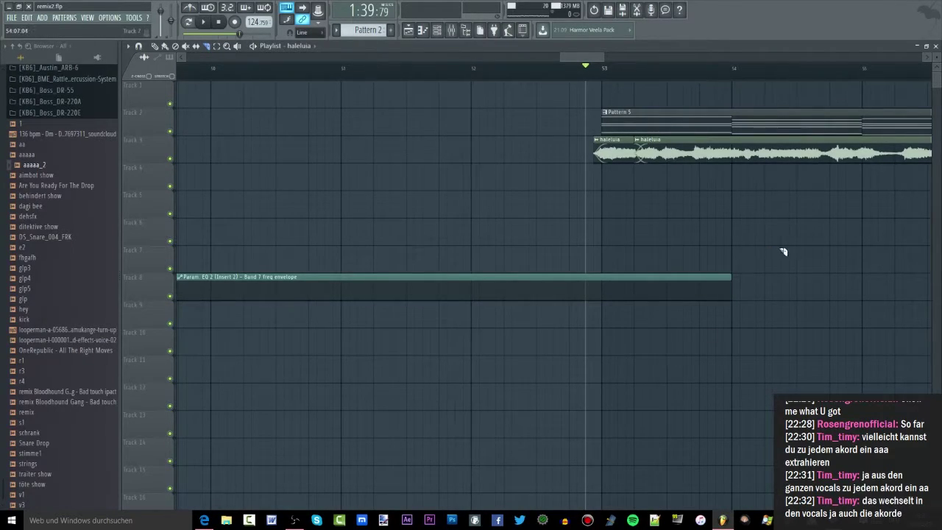
key(space)
key(space)
scroll(594, 165, down, 2)
drag(668, 152, 668, 179)
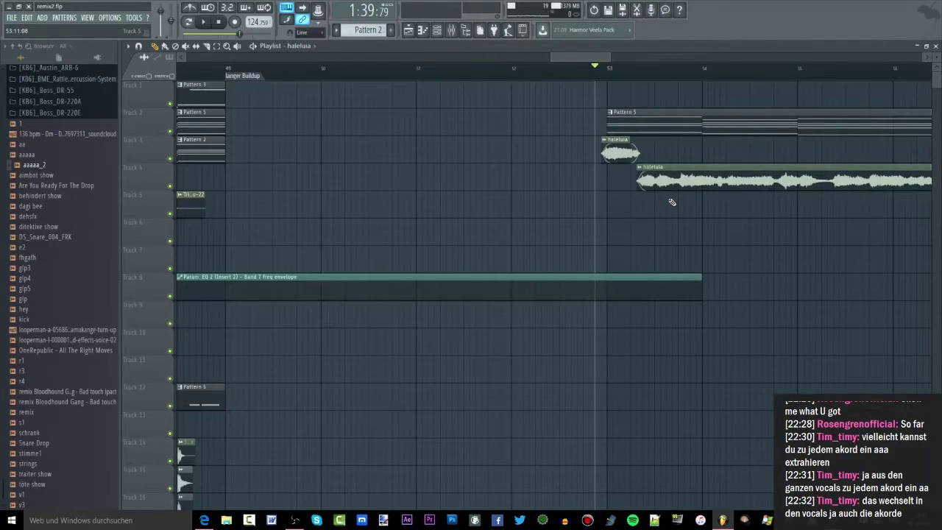
Step: Move the remaining haleluia clip back to Track 3 just before bar 54 and audition it against Pattern 5
ctrl+click(659, 180)
scroll(624, 154, down, 4)
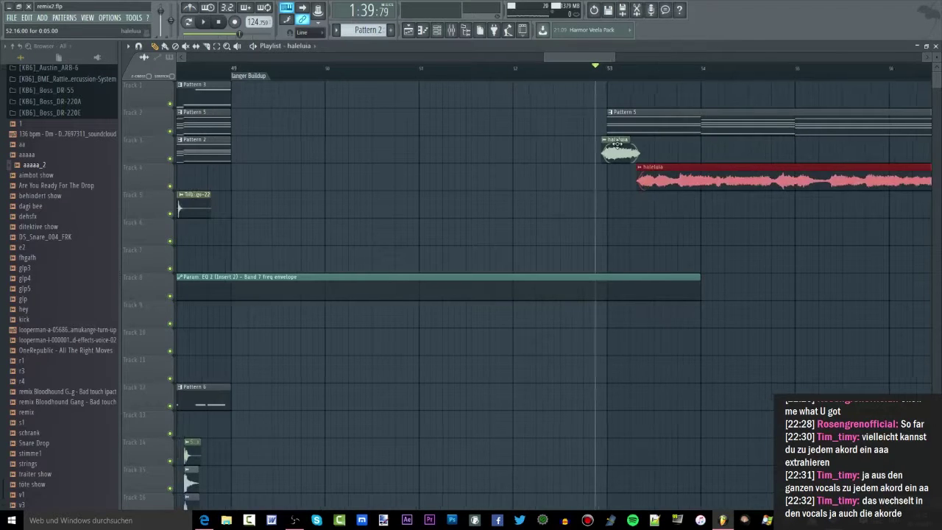
scroll(652, 153, up, 3)
click(598, 69)
key(space)
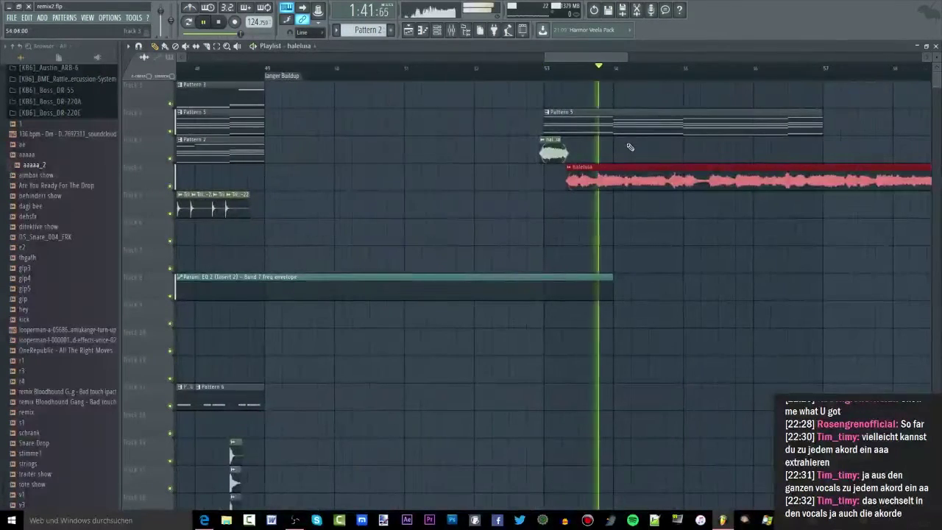
key(space)
drag(570, 186, 625, 150)
key(space)
key(space)
click(535, 68)
key(space)
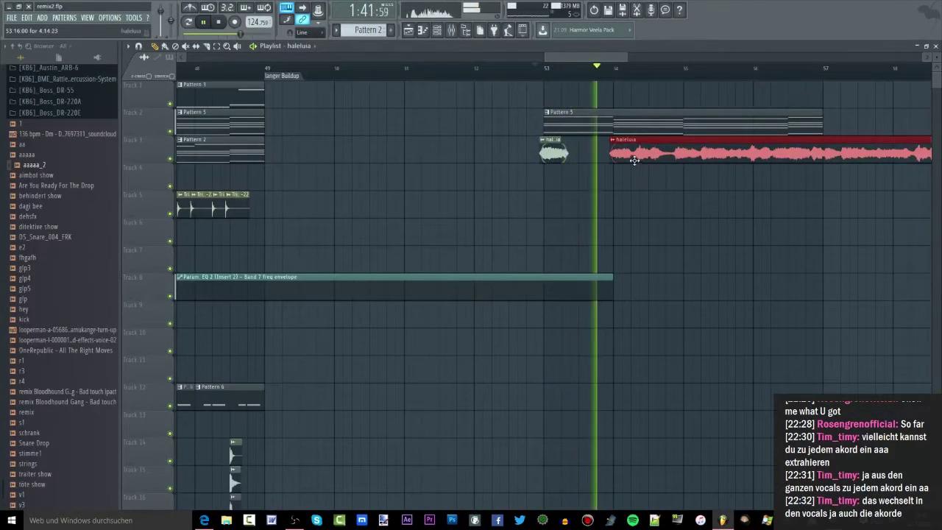
key(space)
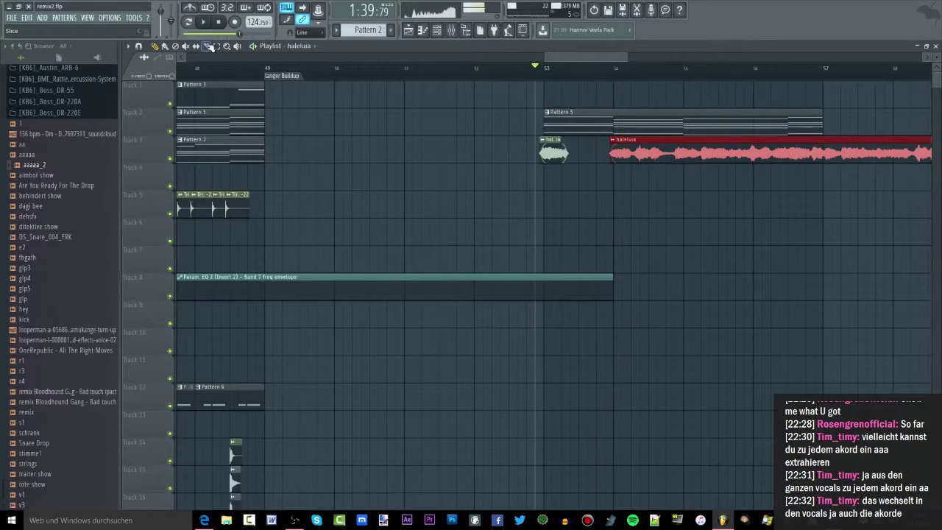
Step: Slice a second short haleluia chop at bar 54 and move the remaining vocal down to Track 4
click(634, 147)
click(157, 46)
scroll(799, 233, down, 1)
scroll(780, 224, up, 6)
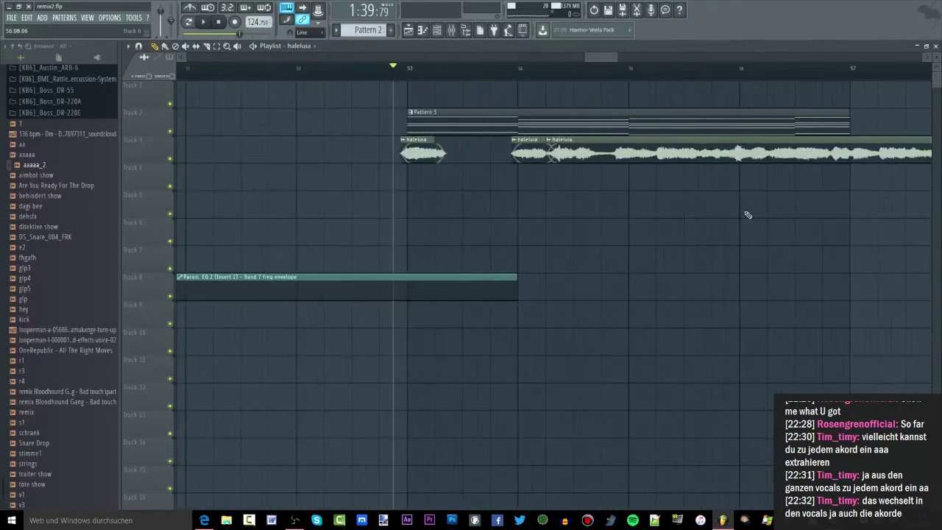
drag(359, 78, 341, 87)
key(space)
key(space)
drag(431, 150, 438, 178)
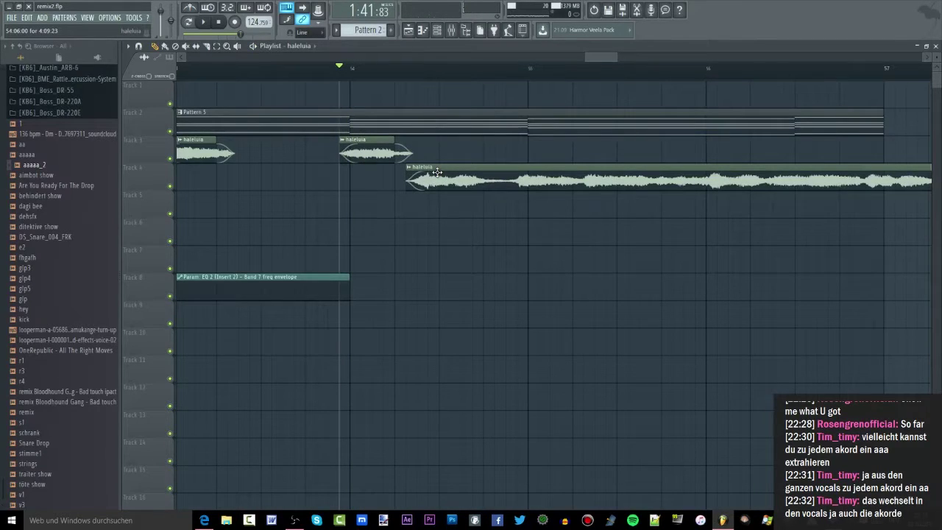
scroll(437, 172, down, 4)
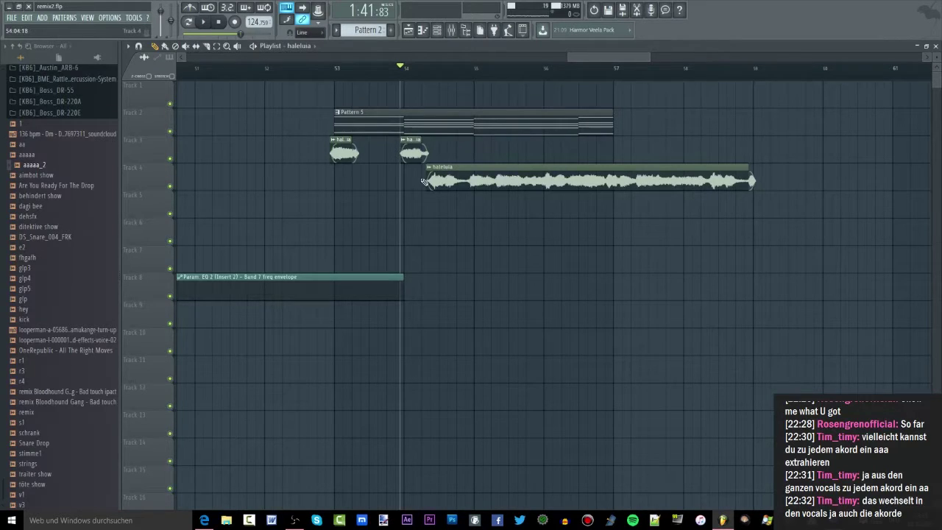
Step: Place the remaining haleluia clip on Track 3 just before bar 55 and audition it with the chords
key(space)
drag(426, 179, 481, 147)
key(space)
click(476, 72)
click(459, 72)
scroll(459, 121, up, 3)
key(space)
key(space)
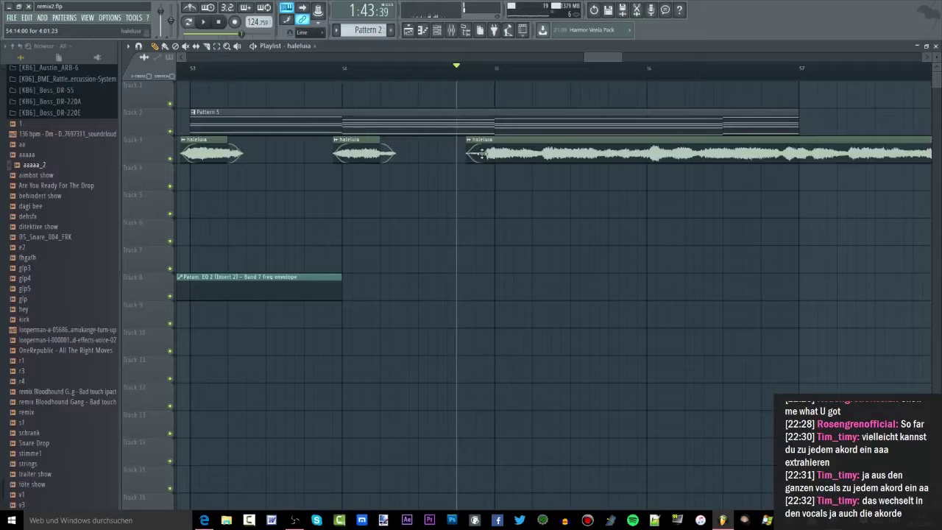
key(space)
key(space)
Step: Shift the haleluia clip to about a quarter bar past bar 55, slice off a third chop and delete the remainder
drag(477, 153, 549, 153)
key(space)
key(space)
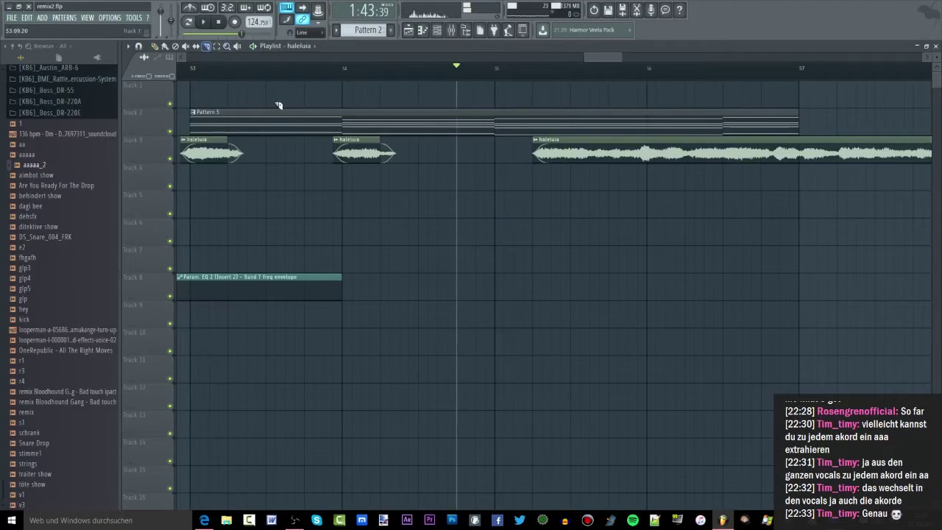
key(space)
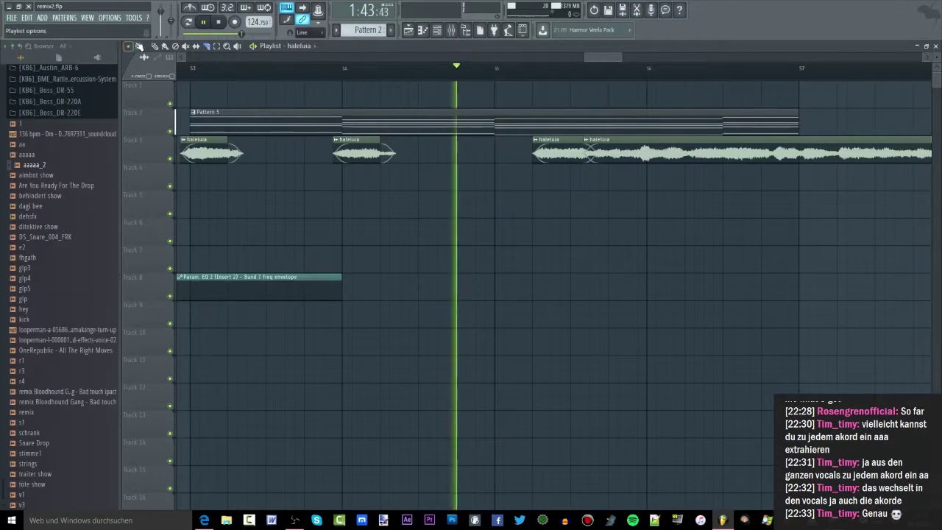
click(586, 140)
click(588, 141)
key(space)
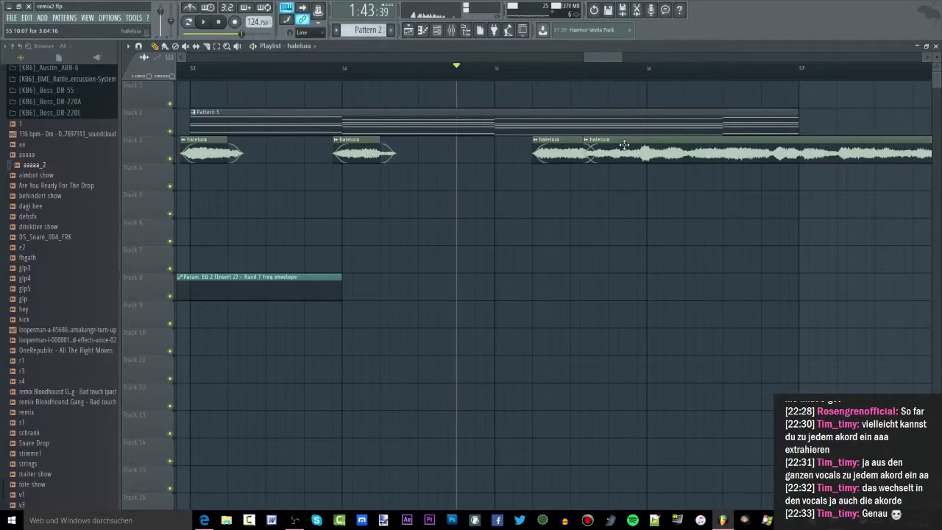
right_click(625, 148)
scroll(289, 94, down, 2)
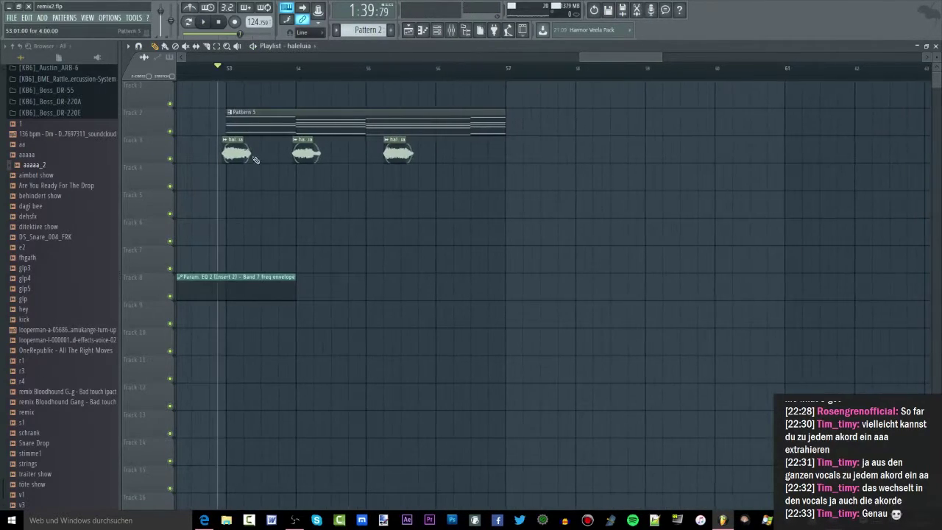
Step: Open the channel settings of the haleluia chop at bar 54
double_click(306, 152)
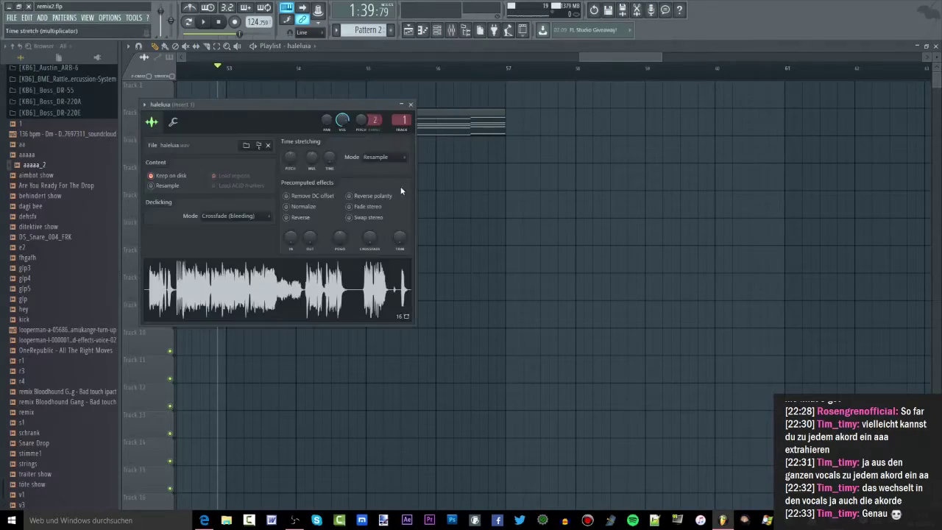
click(457, 33)
click(457, 32)
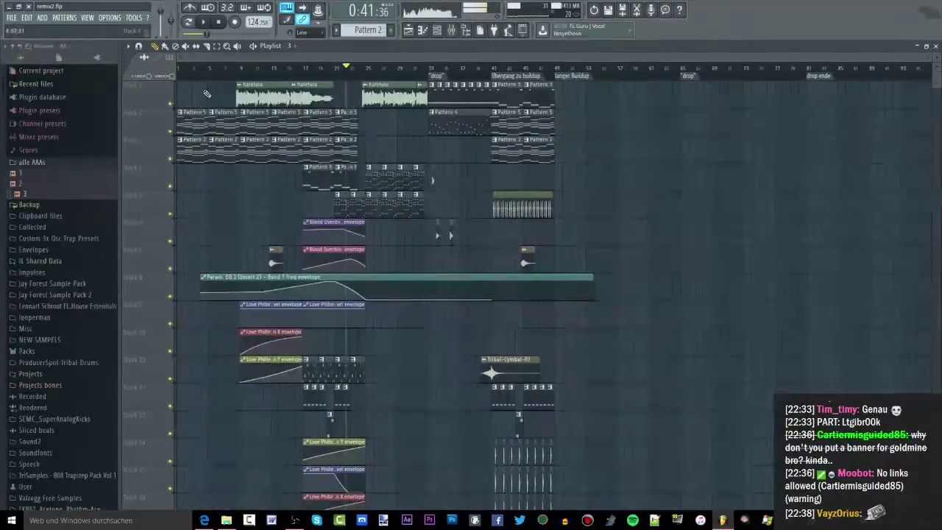
Step: Check the mixer and play the arrangement from its beginning
click(451, 31)
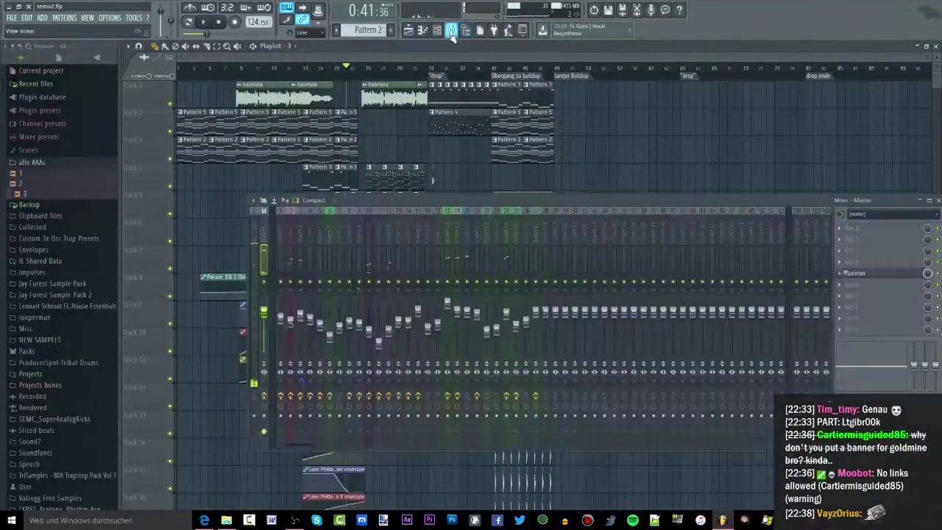
click(178, 68)
key(space)
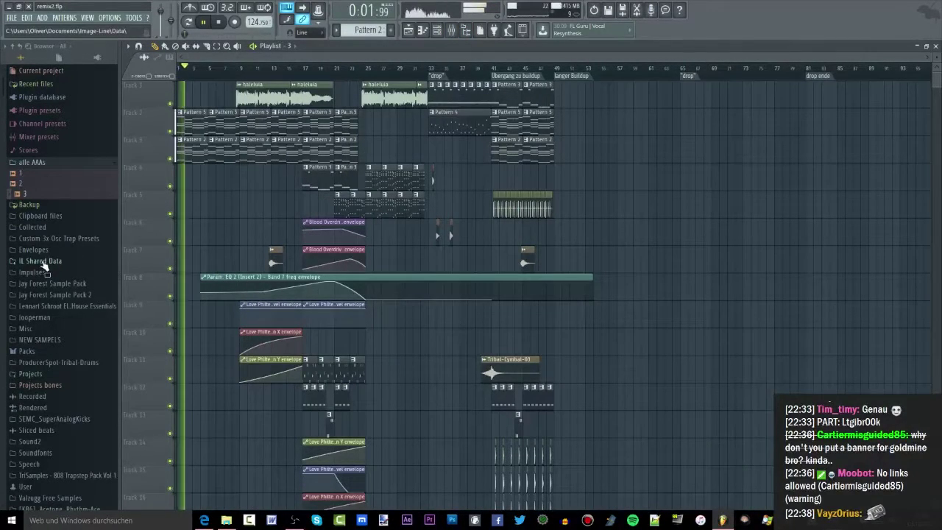
mouse_move(283, 57)
mouse_down()
mouse_move(298, 59)
mouse_move(280, 58)
mouse_up()
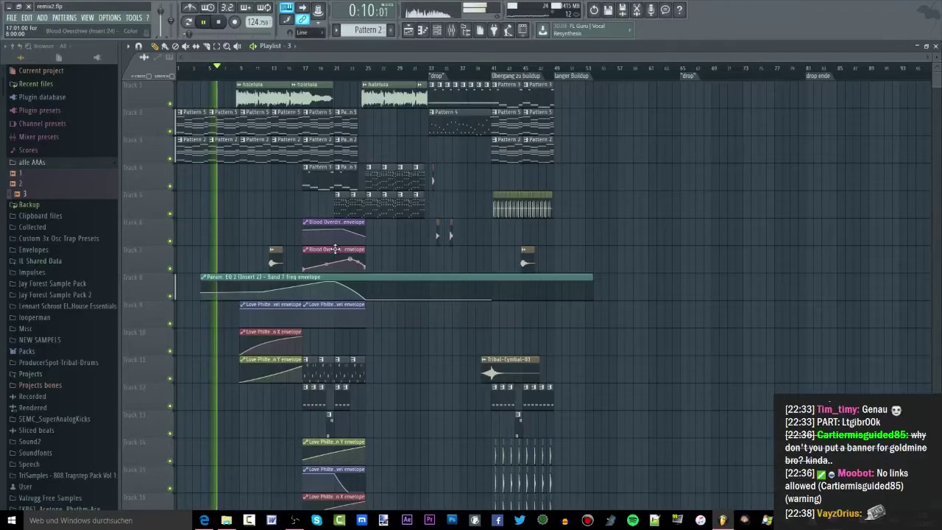
Step: Switch the channel rack from the Audio group to the Unsorted channels and open IL Harmor
click(422, 29)
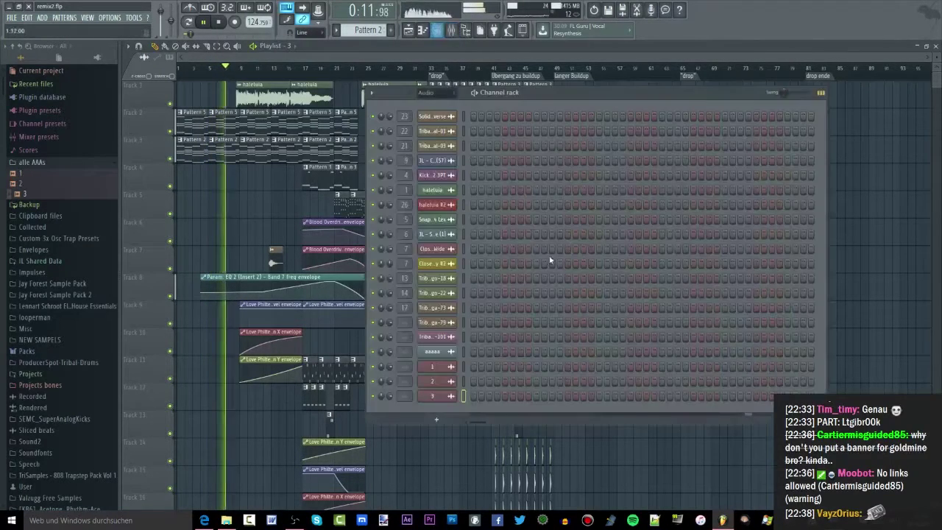
click(442, 94)
click(450, 81)
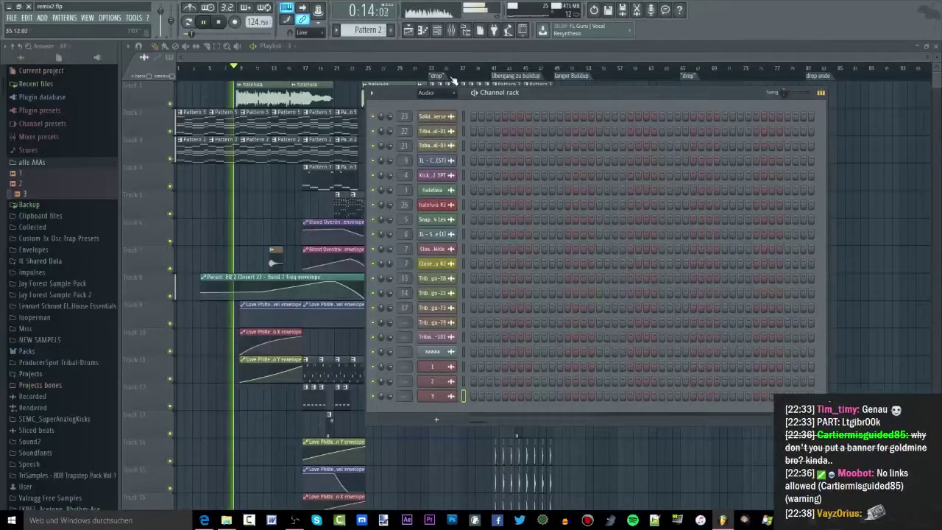
click(447, 85)
click(437, 30)
click(439, 93)
click(436, 136)
click(436, 278)
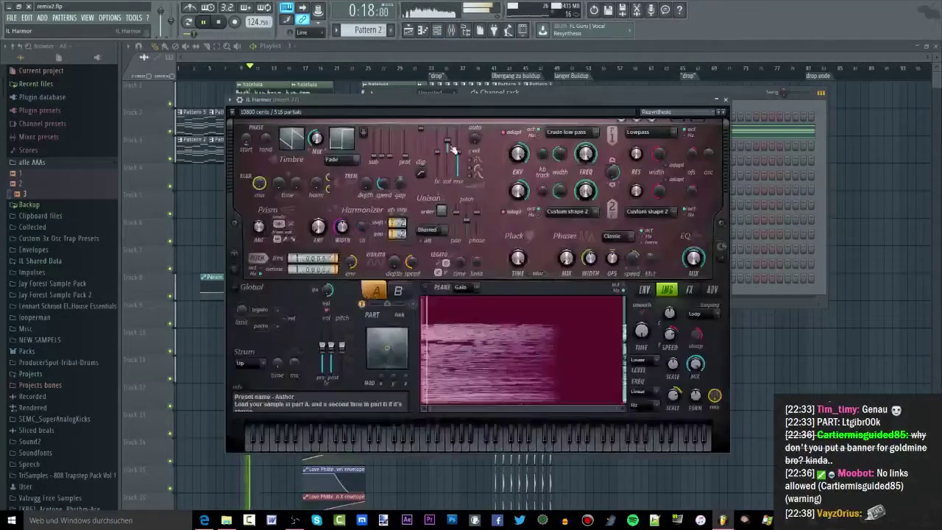
Step: Move the Harmor window out of the way and delete the IL Harmor channel
drag(433, 94, 326, 354)
right_click(445, 278)
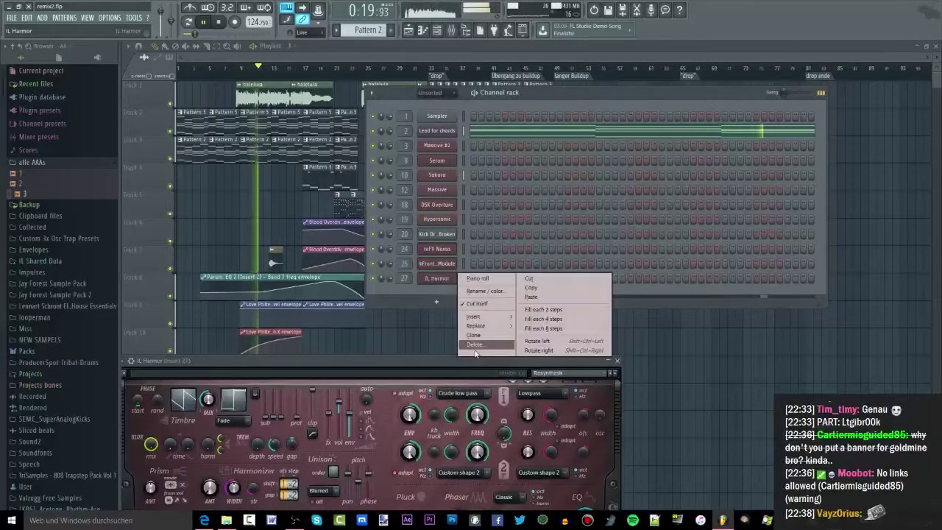
click(474, 312)
click(520, 285)
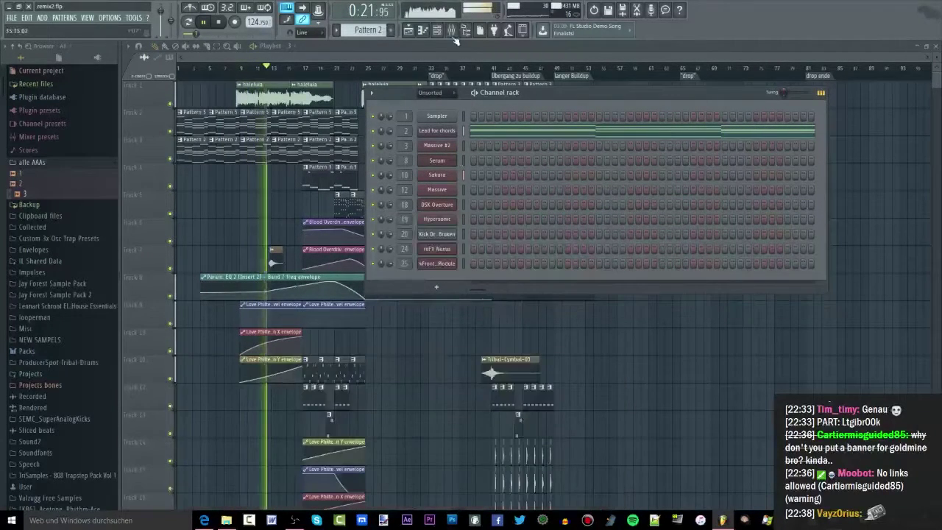
Step: Check the mixer and review the channel settings of the short 1, 2 and 3 sample clips at the drop
key(F9)
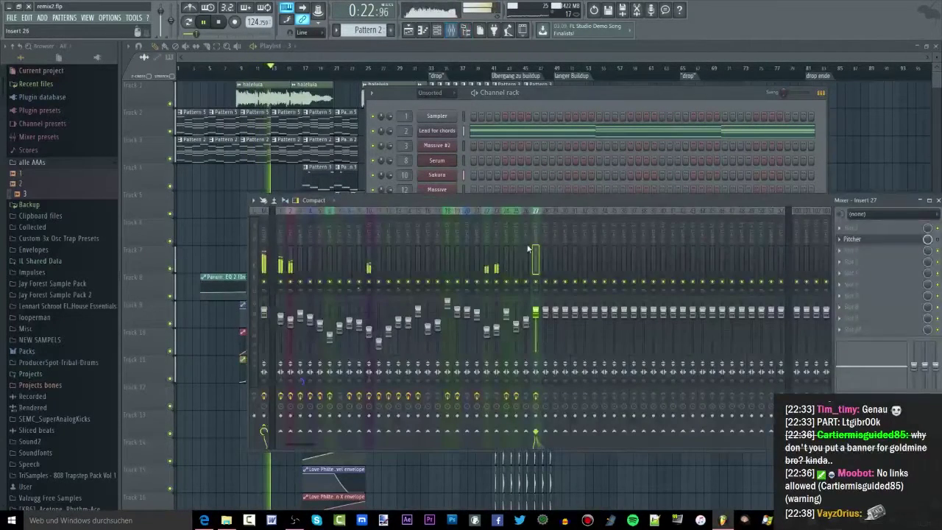
click(427, 59)
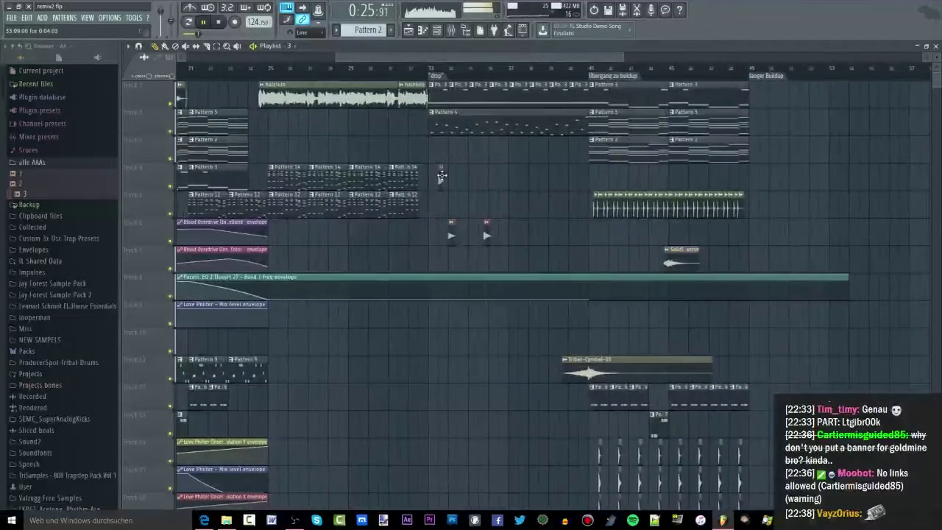
click(441, 174)
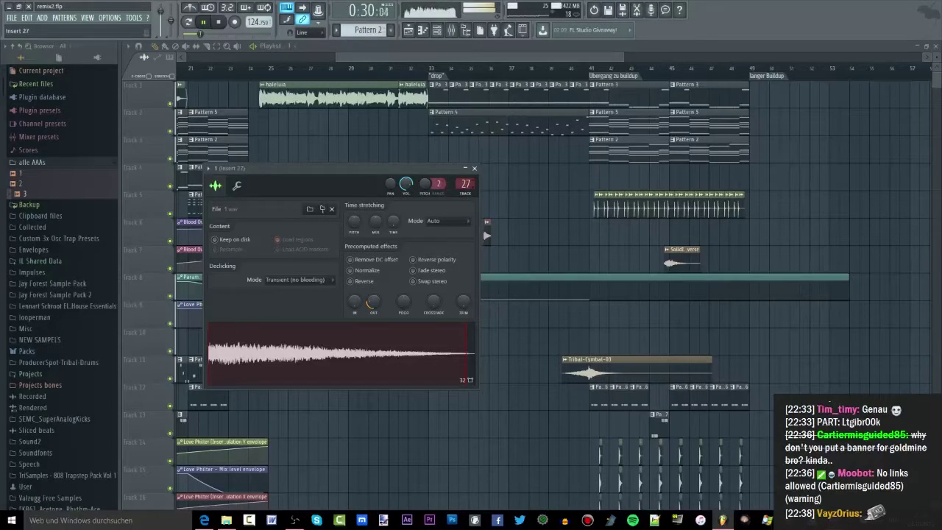
click(475, 169)
double_click(453, 234)
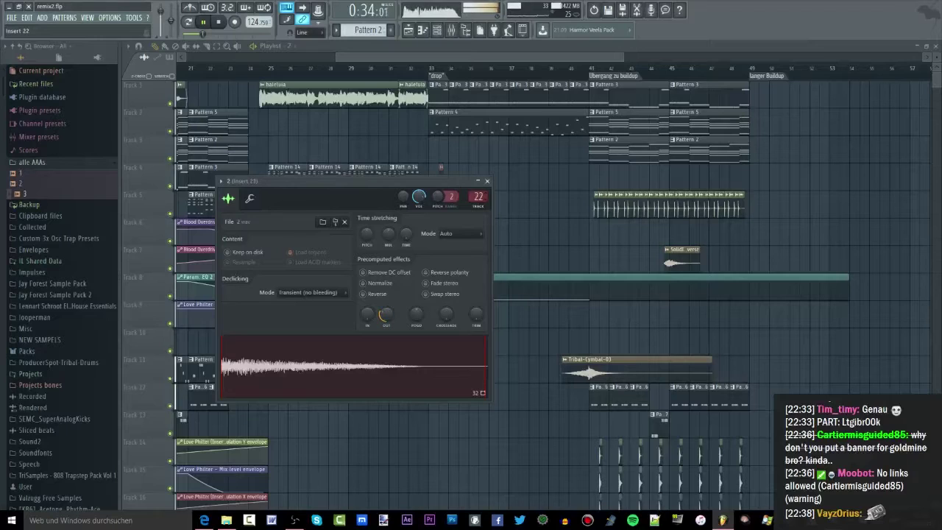
key(Escape)
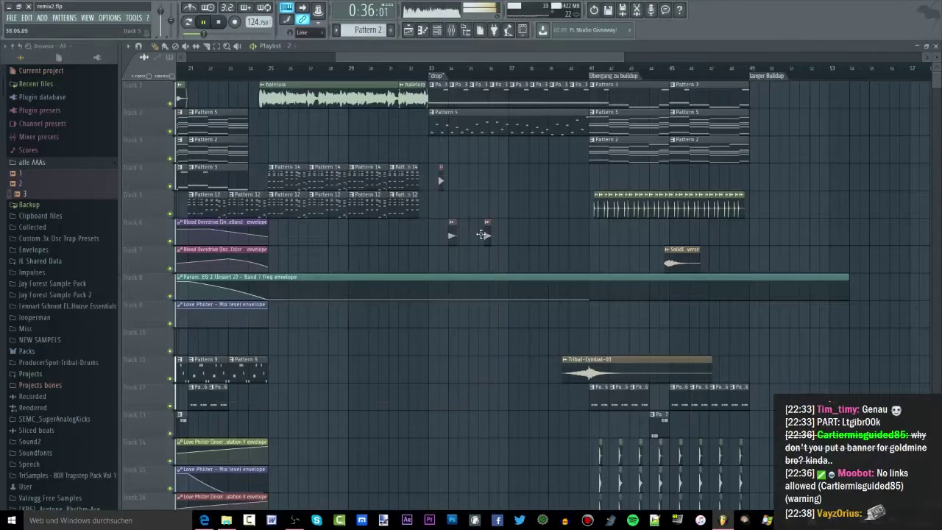
double_click(484, 236)
drag(389, 108, 390, 95)
click(398, 92)
scroll(483, 194, down, 2)
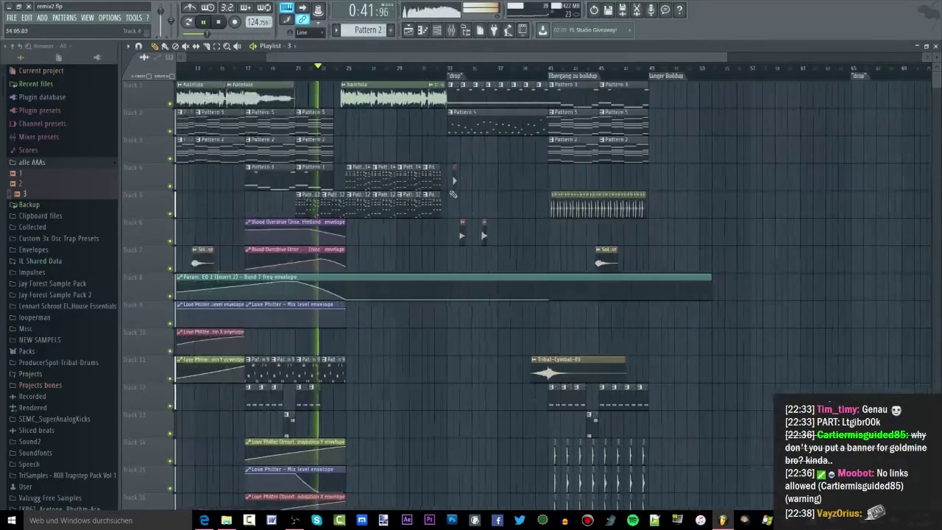
key(space)
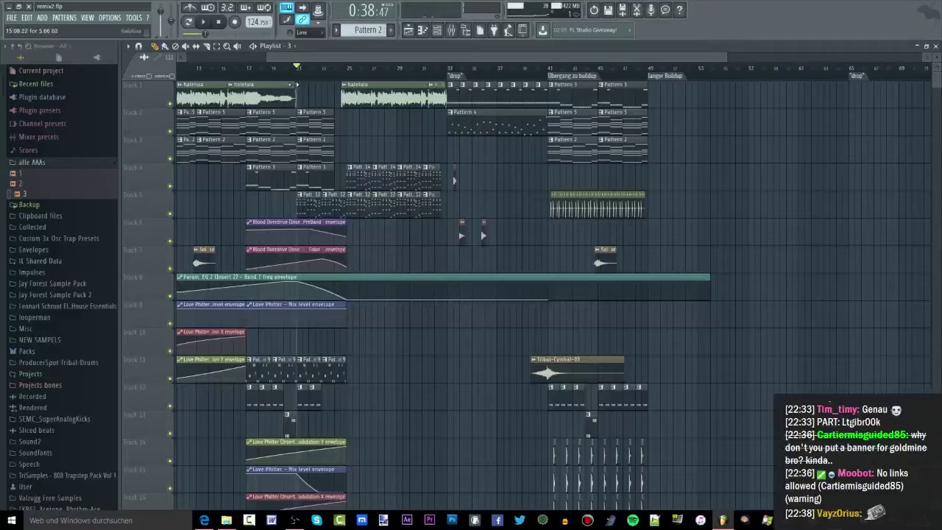
scroll(314, 105, up, 3)
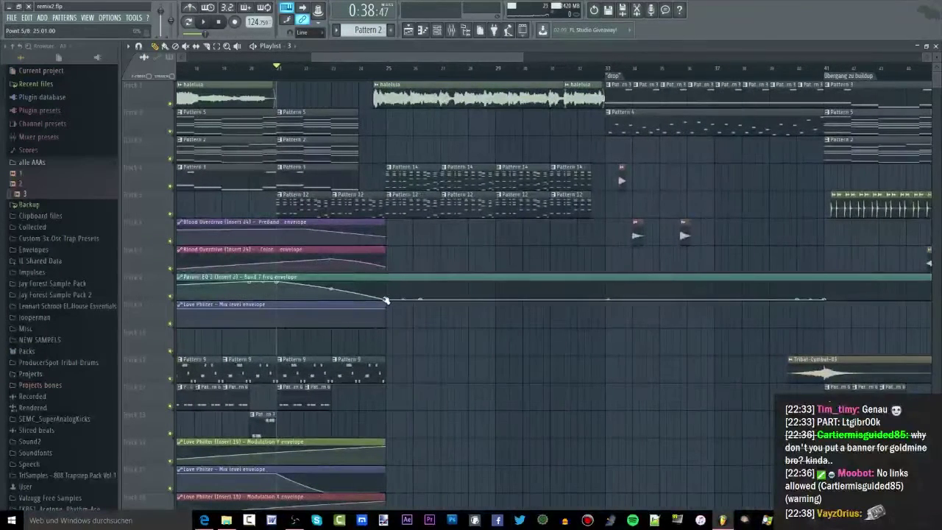
Step: Play the arrangement and reshape the Parametric EQ 2 Band 7 freq envelope into a curve dropping to its minimum at bar 25
key(space)
drag(392, 299, 387, 300)
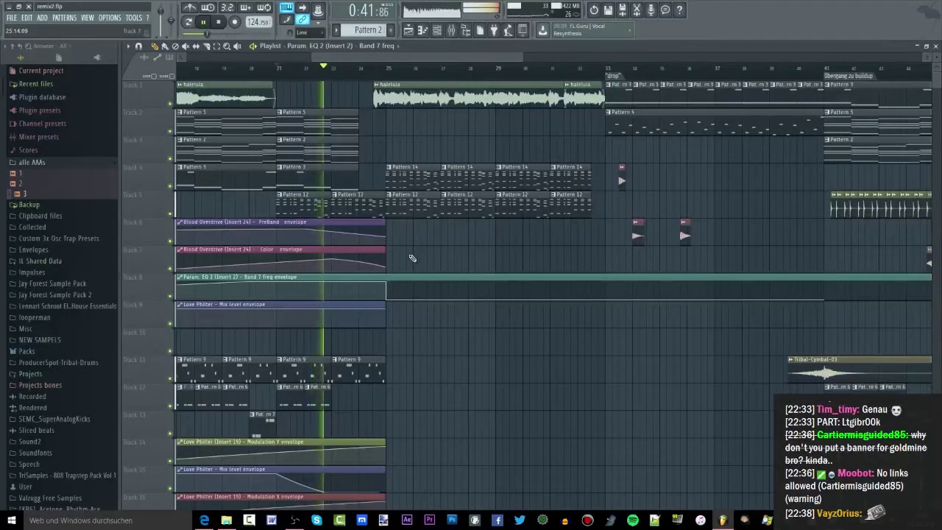
right_click(360, 281)
drag(386, 283, 387, 307)
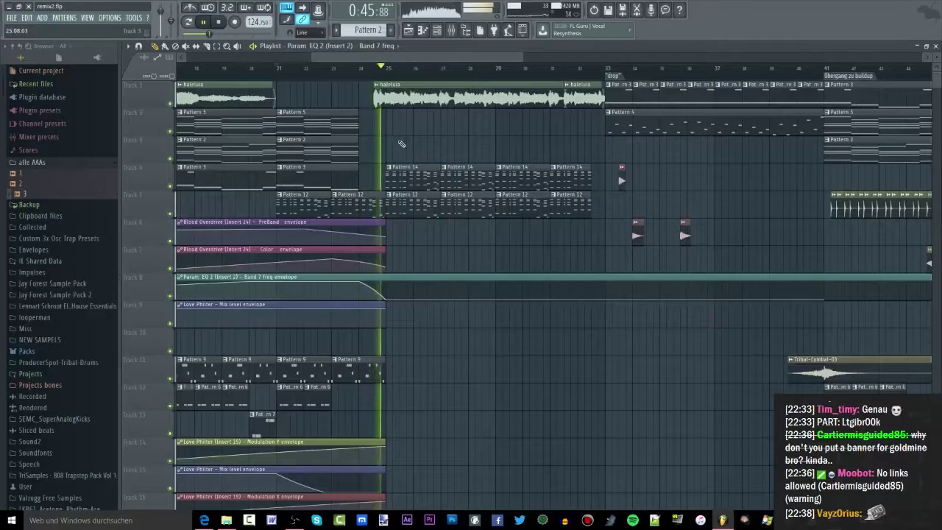
scroll(401, 143, down, 2)
scroll(536, 182, up, 1)
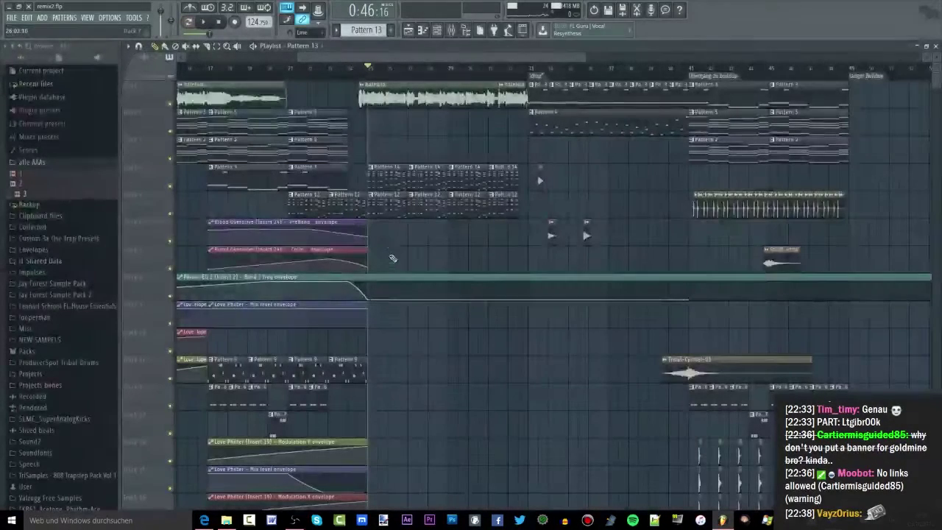
Step: Open the Strings Section notes of Pattern 13 and lower the volume of its mixer channel, Insert 28
click(437, 30)
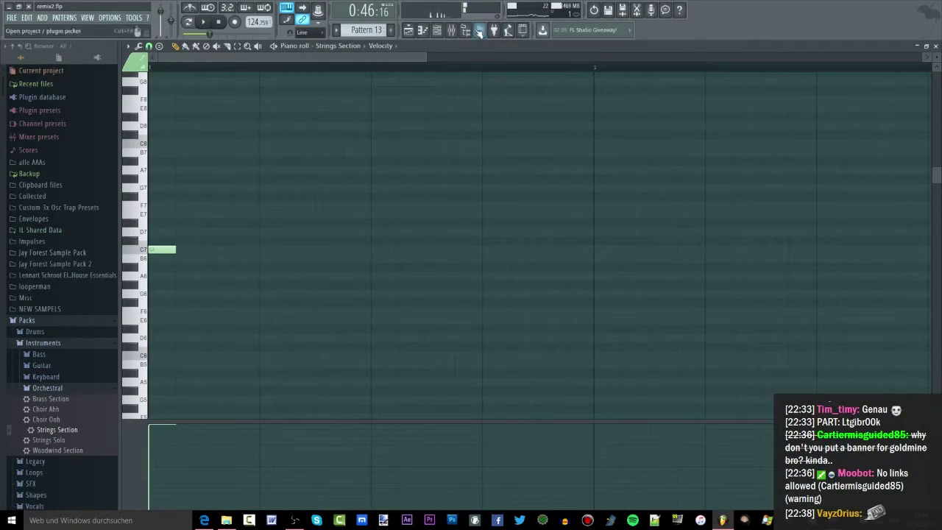
key(F9)
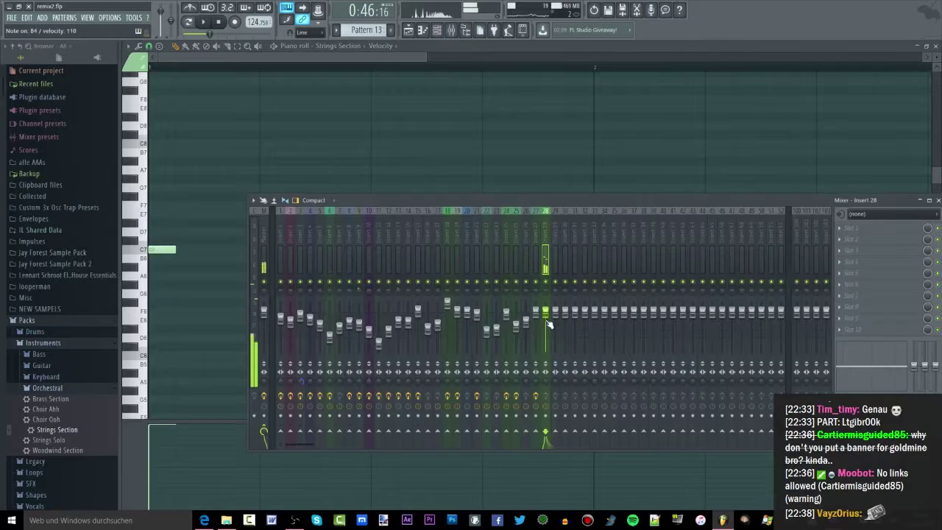
key(space)
key(F9)
Step: Stretch the Strings Section note to two bars, move it down to F6 and play it
drag(176, 250, 743, 251)
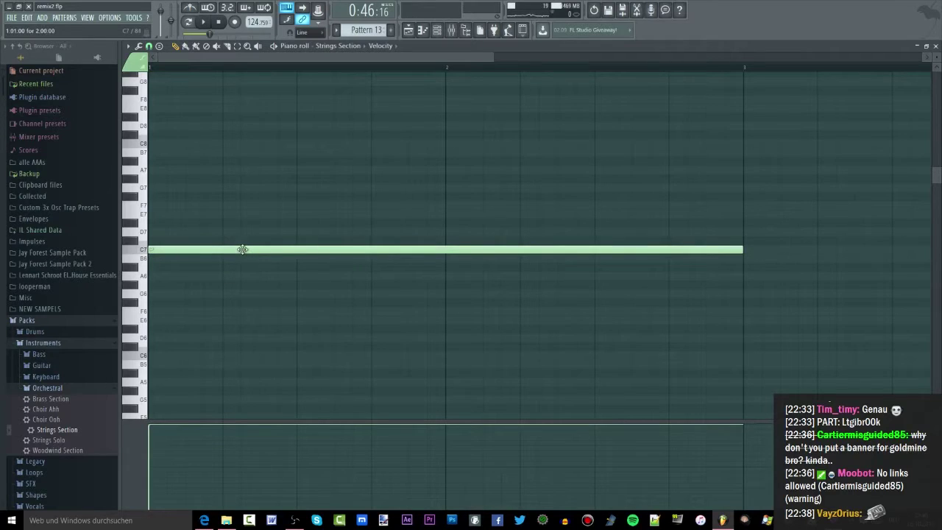
drag(243, 249, 240, 296)
key(space)
key(space)
key(space)
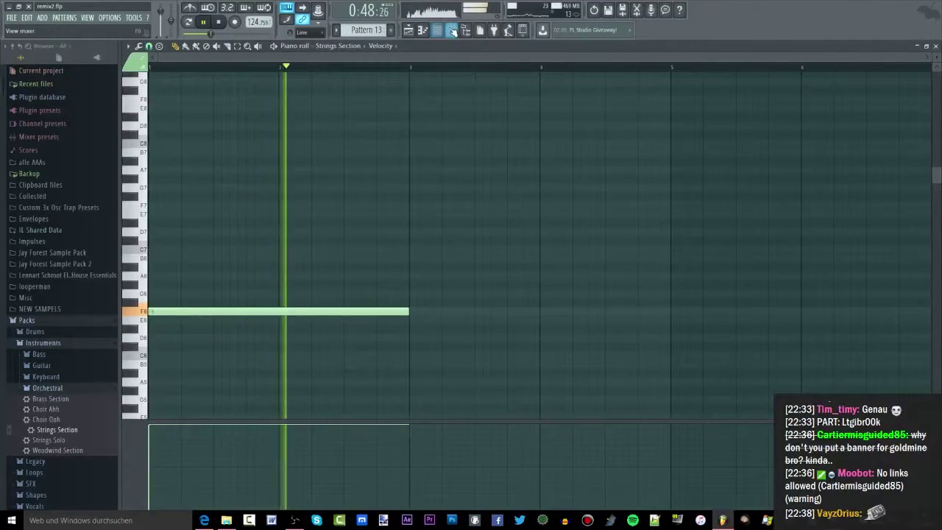
Step: Check the mixer, raise the two-bar Strings Section note to F7 and play it
key(F9)
key(space)
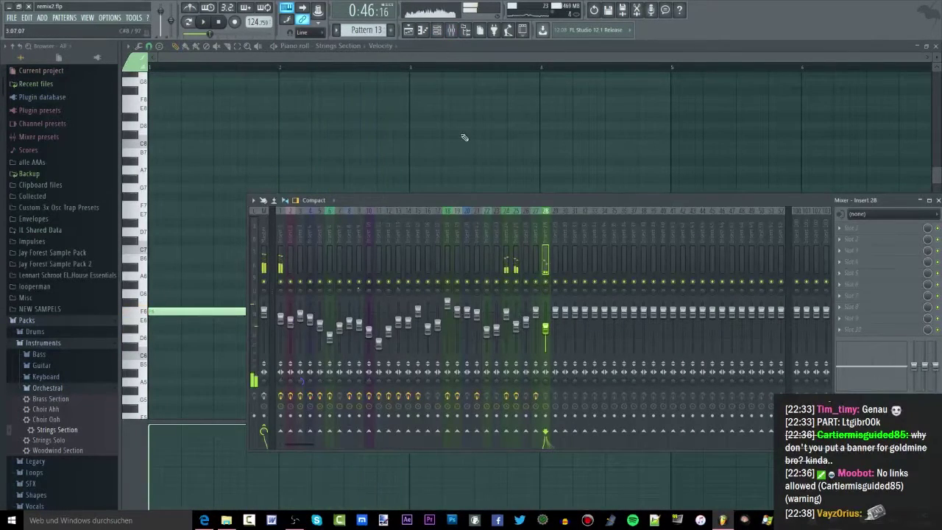
key(F9)
drag(202, 309, 184, 210)
key(space)
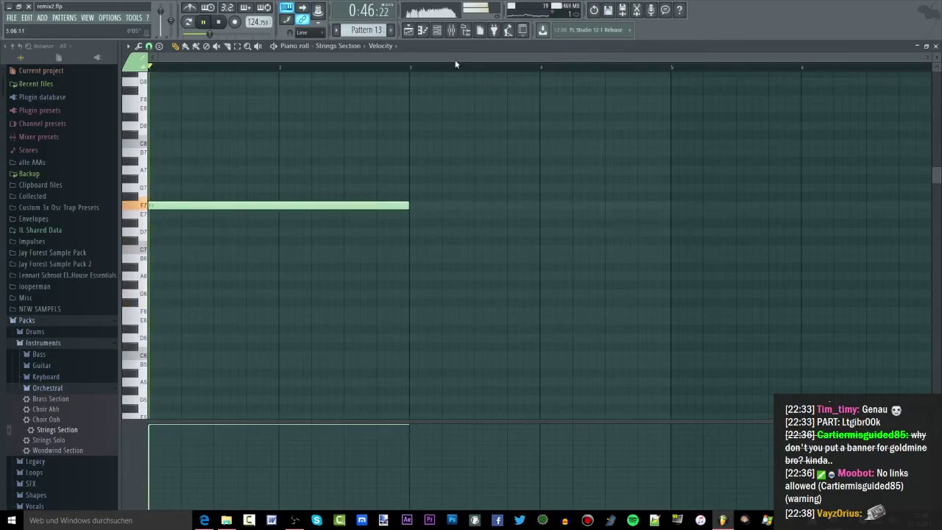
Step: Audition the drum section of the arrangement starting at bar 37
click(455, 30)
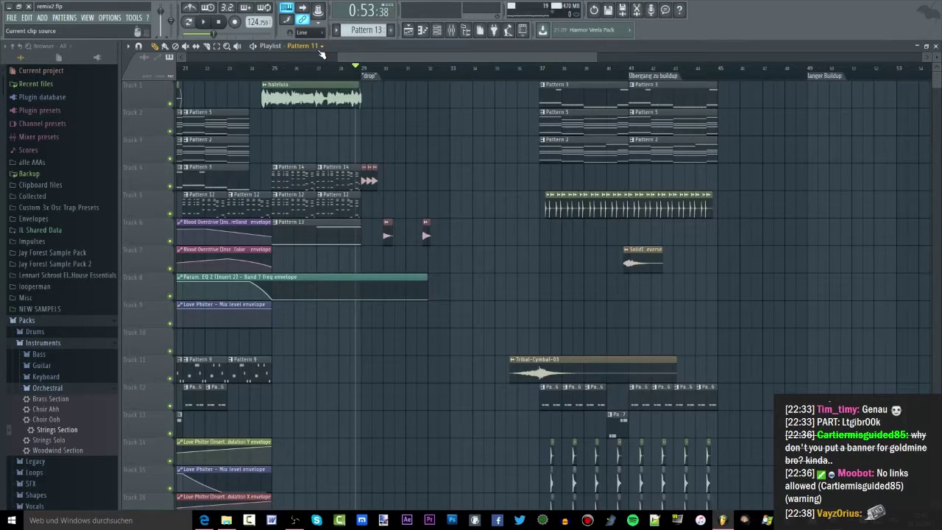
scroll(326, 65, down, 6)
click(453, 75)
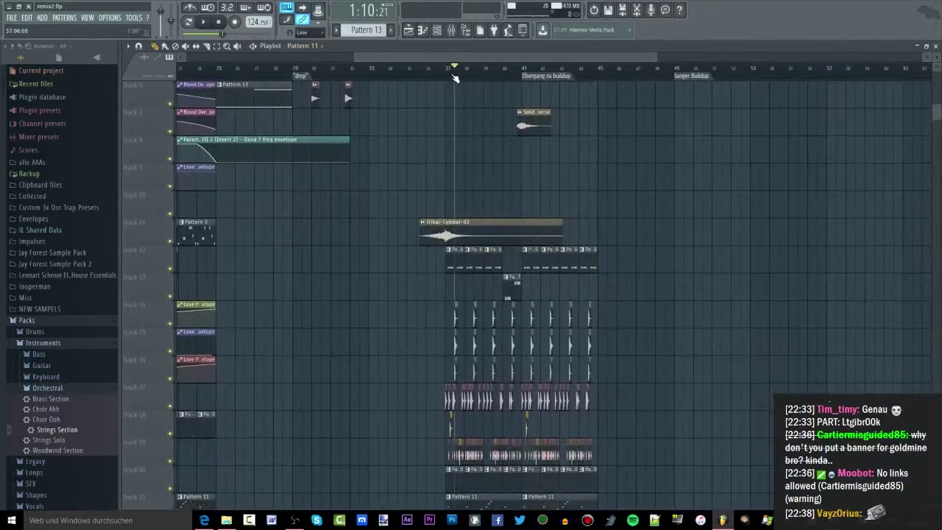
key(space)
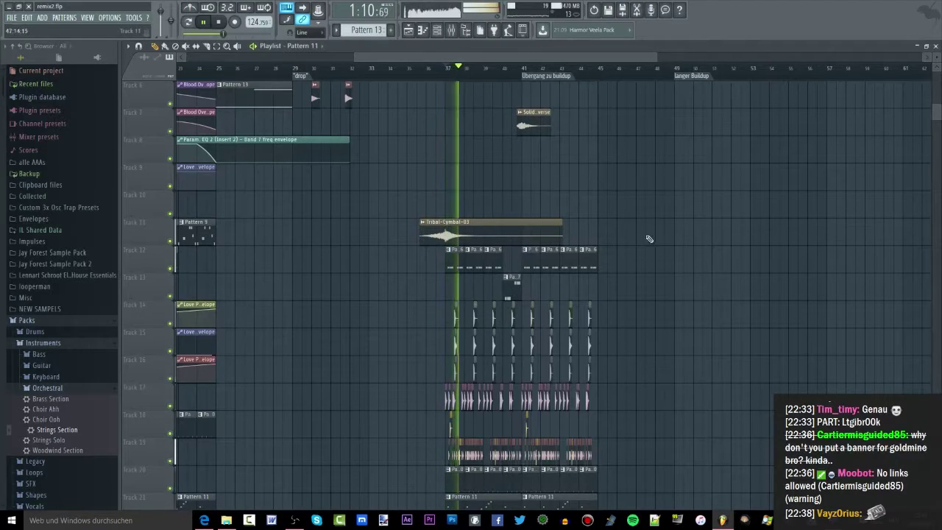
key(space)
Step: Move the row of short percussion clips from Track 5 to Track 3, starting at bar 25 ahead of the drop
scroll(534, 198, up, 4)
scroll(512, 189, up, 3)
drag(664, 181, 521, 176)
key(space)
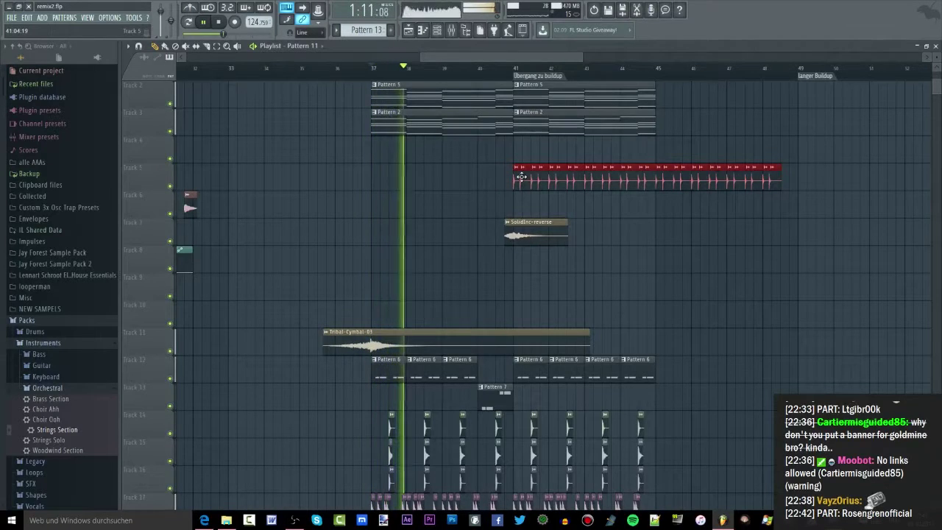
drag(521, 176, 380, 175)
click(362, 67)
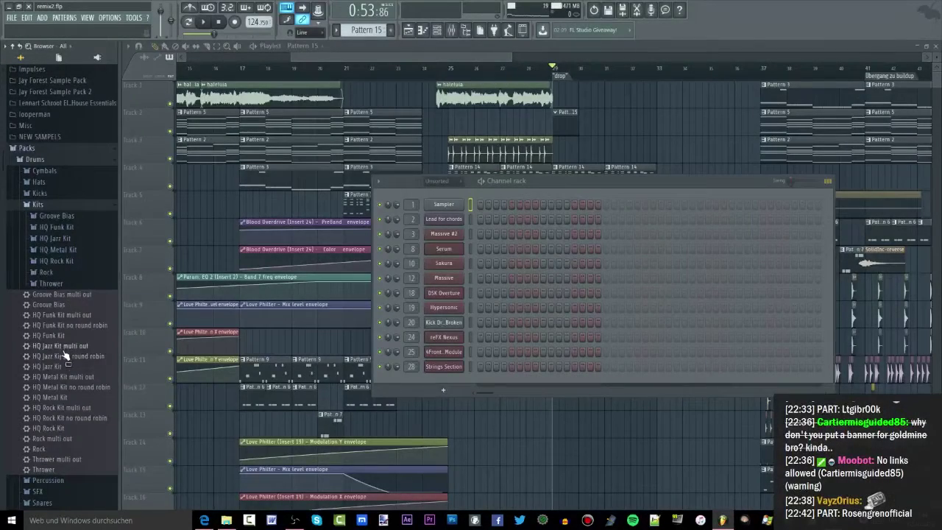
Step: Add the HQ Metal Kit no round robin drum kit as a new channel below Strings Section and reposition its window
drag(70, 387, 305, 394)
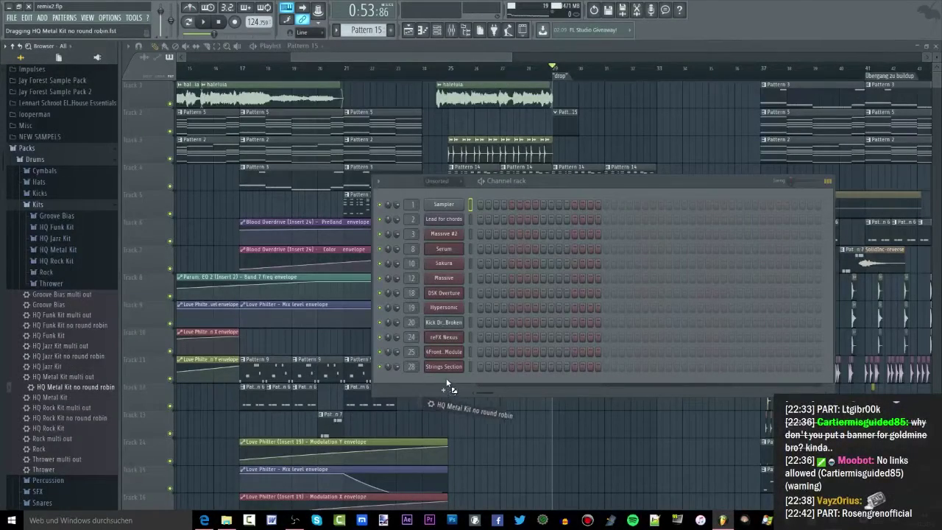
drag(446, 380, 446, 382)
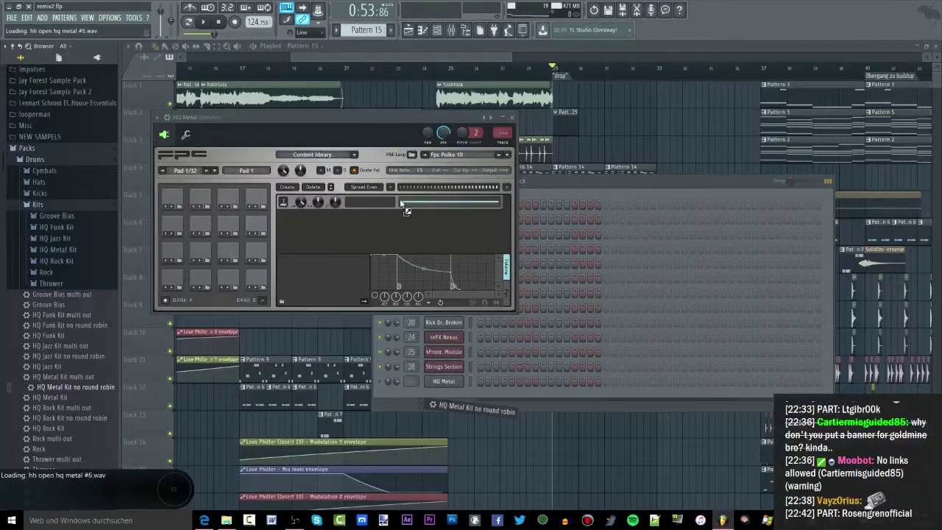
drag(359, 126, 419, 131)
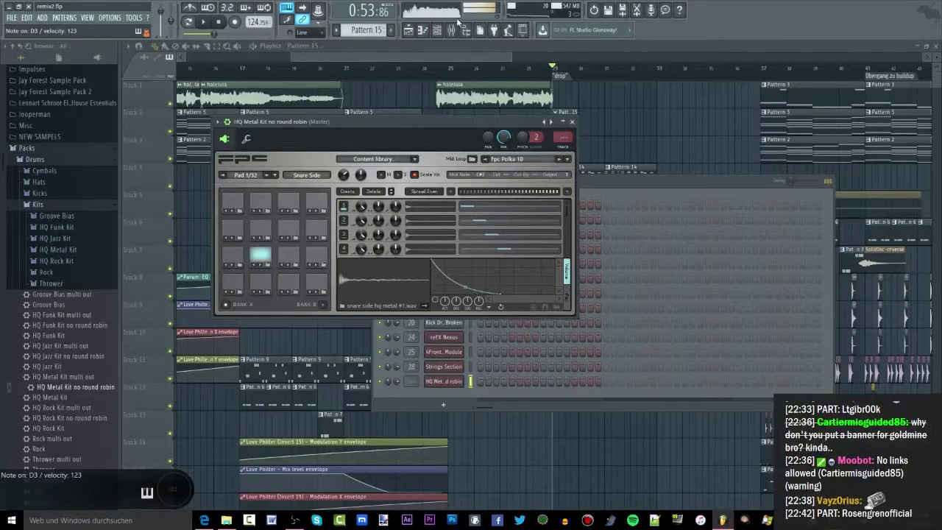
Step: Route the HQ Metal Kit channel to mixer insert 29
key(F9)
drag(564, 140, 564, 106)
click(589, 202)
right_click(557, 212)
click(570, 221)
key(Escape)
click(505, 131)
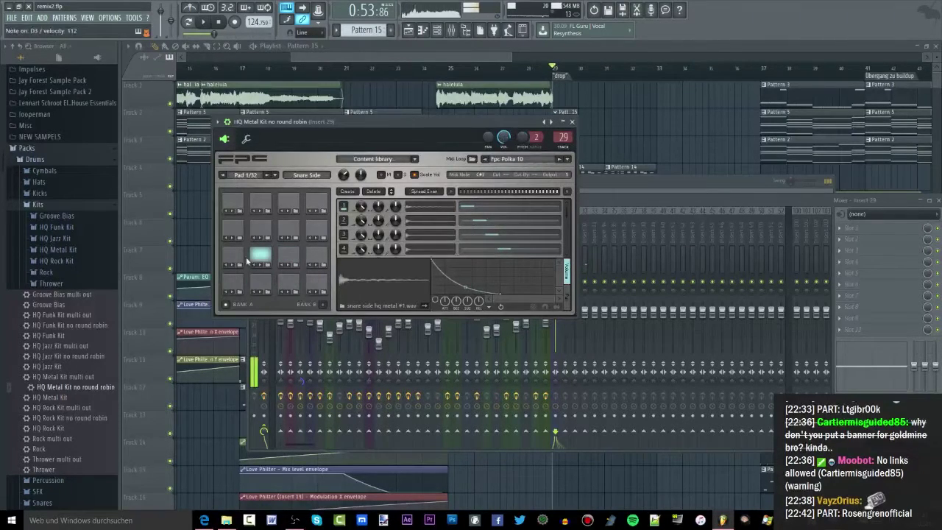
Step: Play the arrangement from just before the drop and reopen the HQ Metal Kit channel
key(F6)
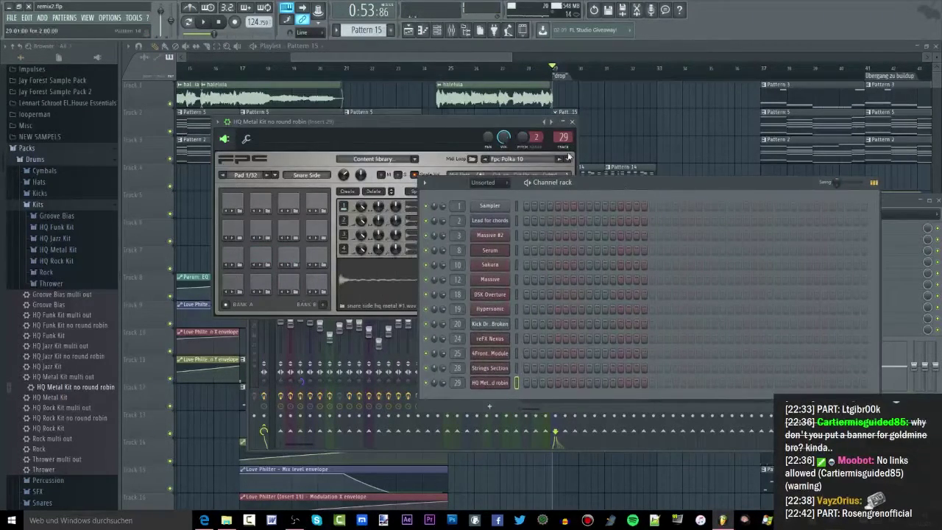
click(534, 75)
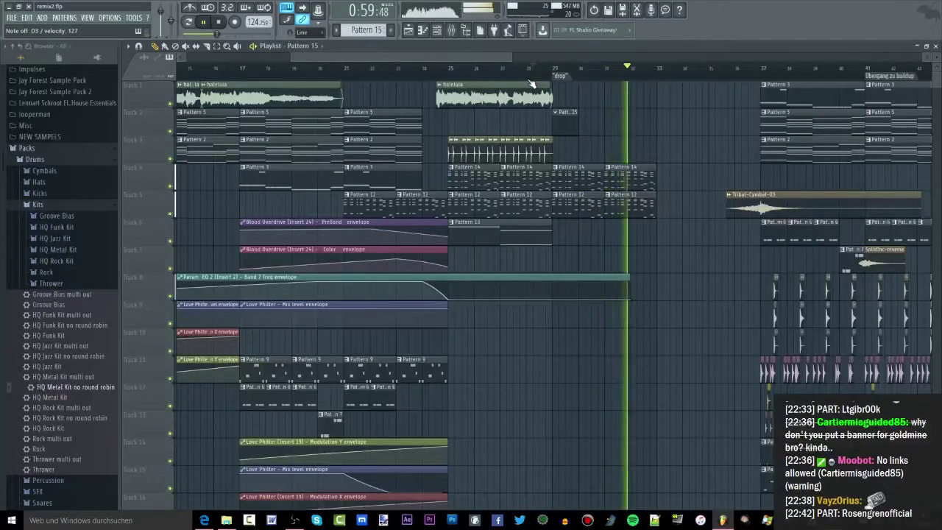
key(space)
click(437, 31)
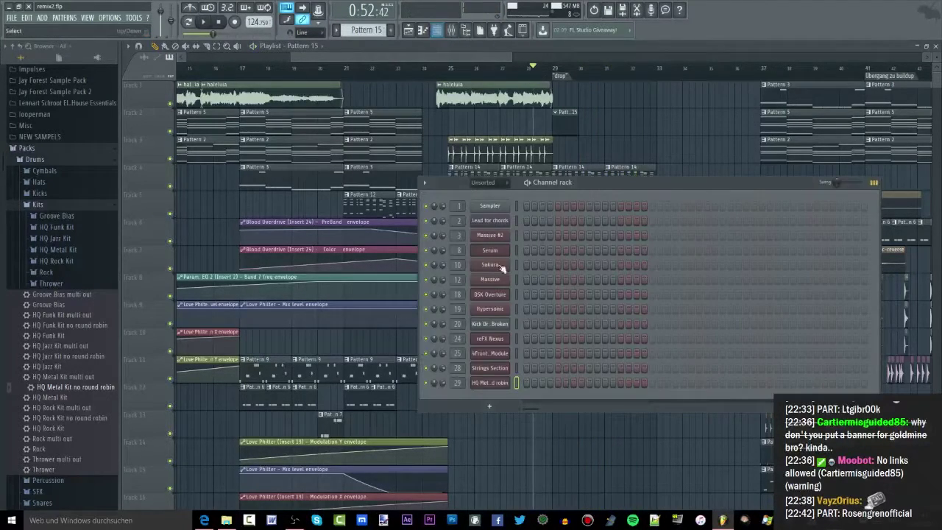
click(493, 382)
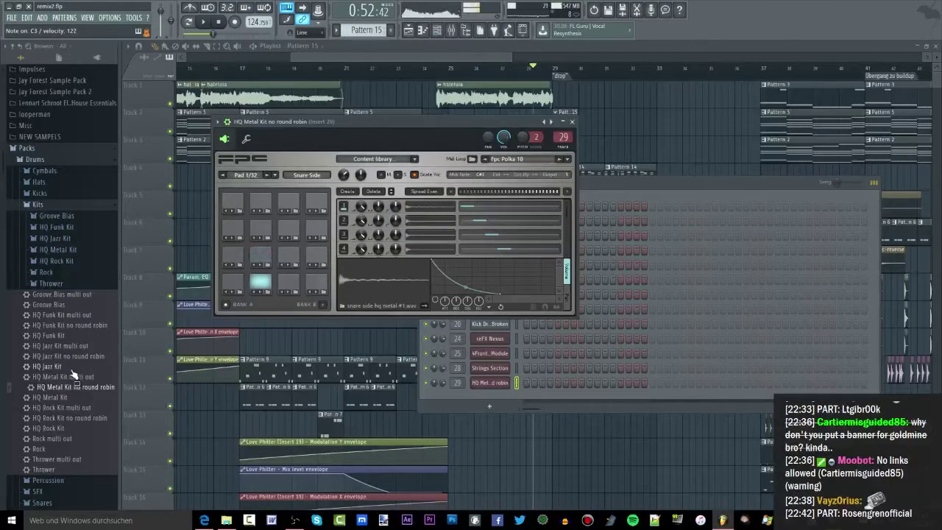
Step: Replace the drum kit on channel 29 with HQ Funk Kit, audition it, and swap in HQ Rock Kit
drag(49, 335, 288, 223)
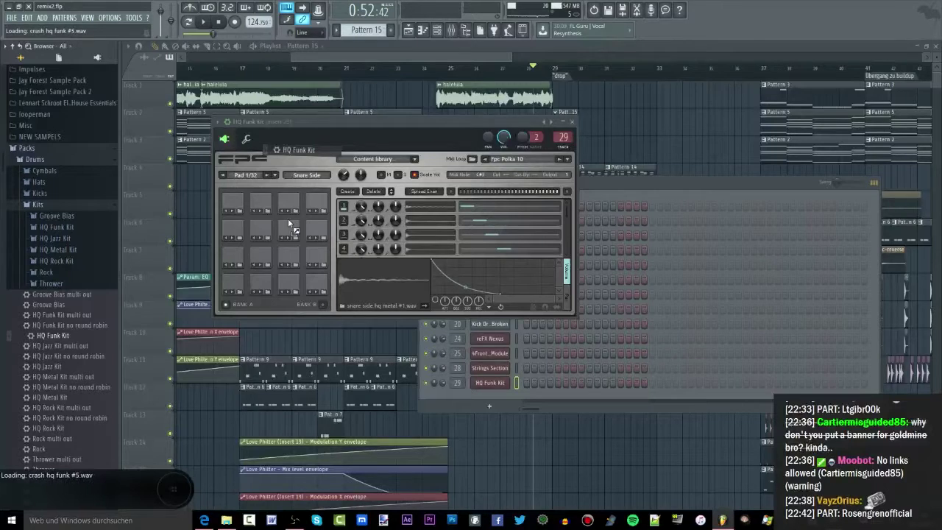
drag(287, 217, 288, 220)
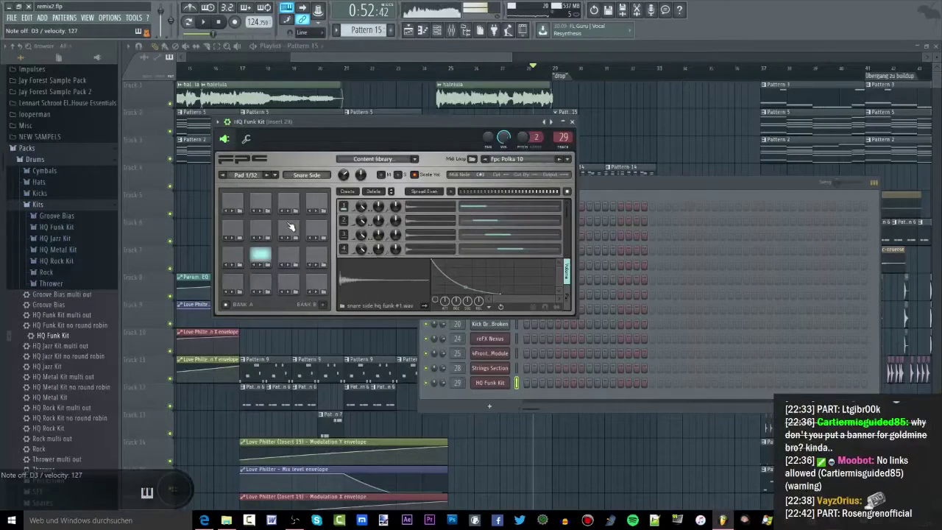
drag(430, 119, 450, 120)
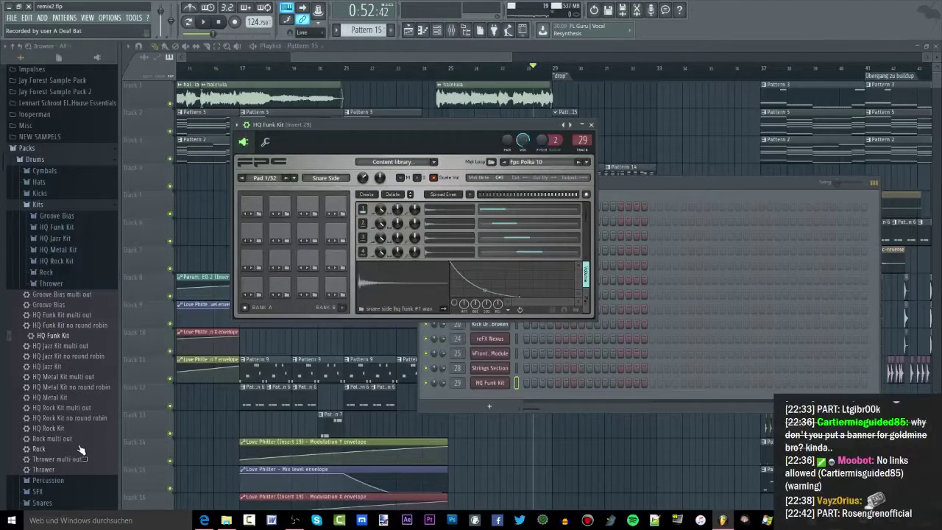
drag(51, 428, 397, 131)
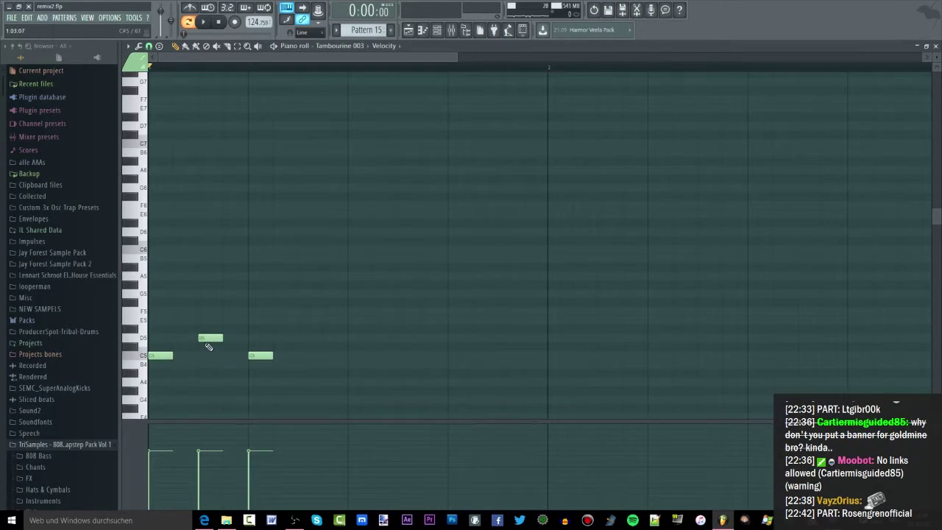
Step: Fill the first half of bar 1 with eight consecutive C5 Tambourine 003 notes, moving the D5 note down to C5
click(228, 364)
drag(205, 338, 212, 356)
key(space)
key(space)
right_click(241, 337)
right_click(184, 337)
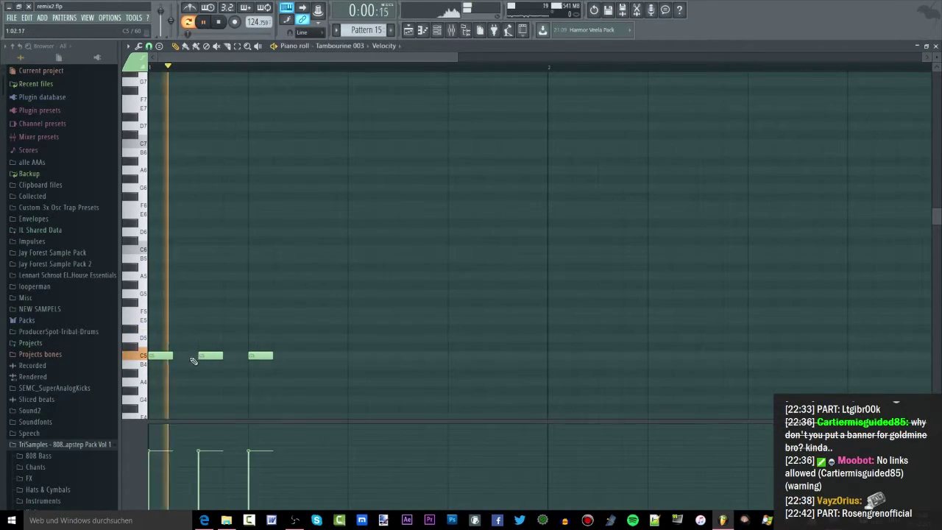
click(186, 356)
click(279, 356)
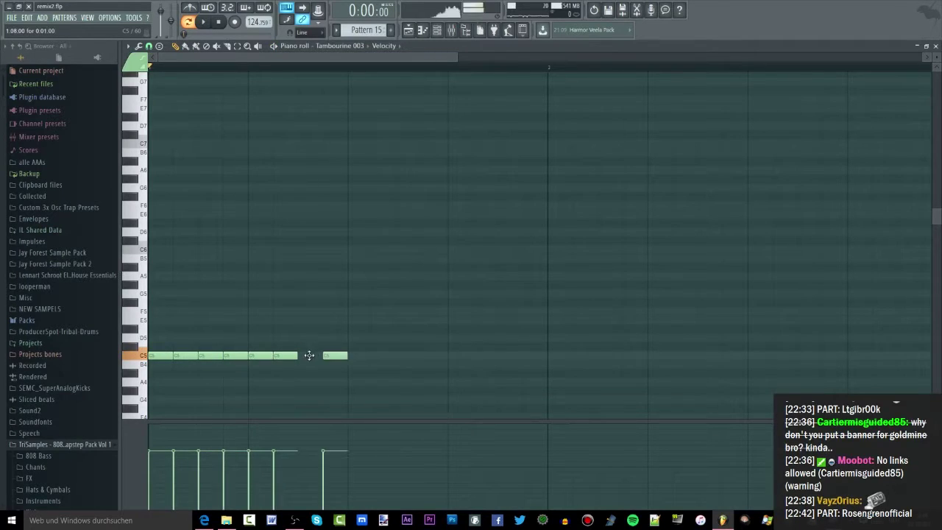
click(312, 355)
Step: Duplicate the eight tambourine notes to fill the whole first bar and play the pattern
drag(398, 333, 148, 361)
key(ctrl+b)
key(space)
key(ctrl+d)
Step: Lower the velocity of every second tambourine note in the first half of the bar, auditioning the groove
scroll(179, 354, down, 2)
key(space)
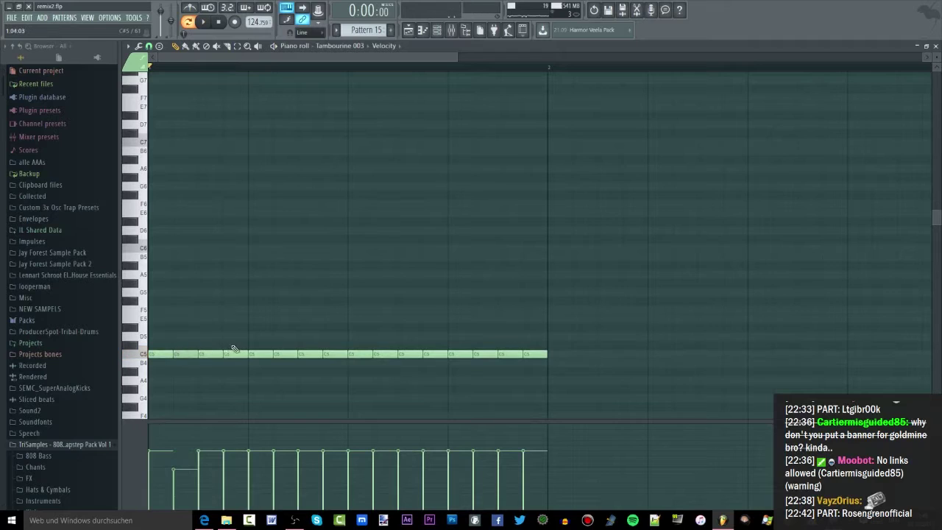
scroll(236, 358, up, 1)
scroll(231, 364, down, 1)
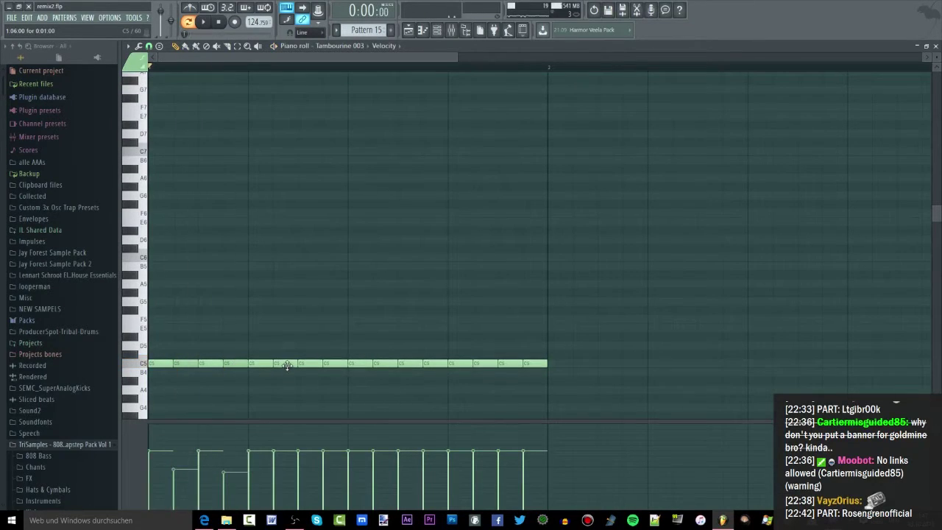
key(space)
scroll(287, 366, down, 2)
key(space)
scroll(328, 338, up, 1)
scroll(327, 343, down, 1)
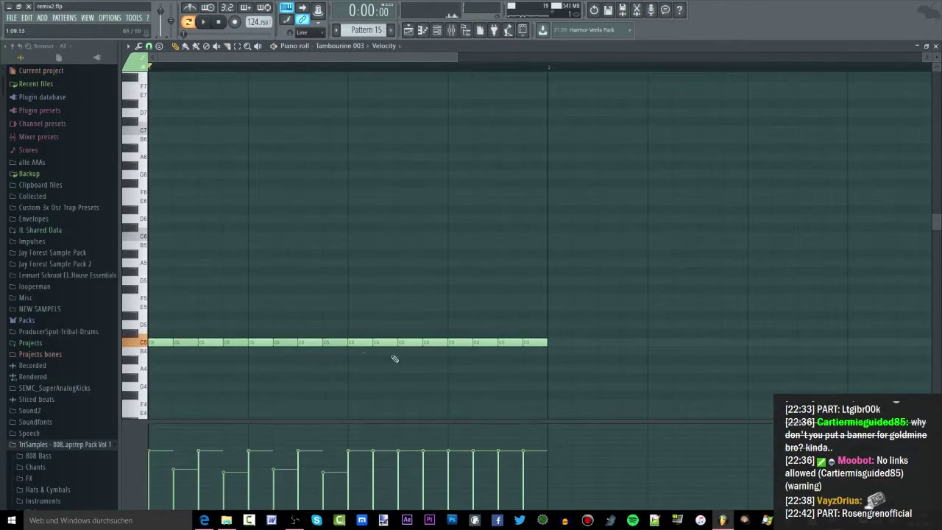
Step: Lower the velocity of every second tambourine note in the second half of the bar and play the pattern
scroll(383, 342, down, 1)
scroll(428, 348, down, 1)
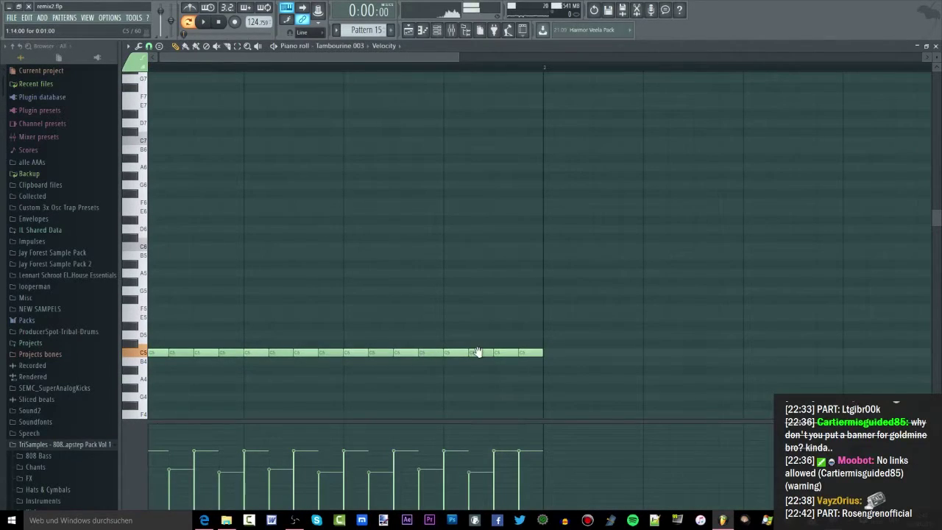
scroll(521, 350, down, 3)
scroll(542, 325, up, 1)
key(space)
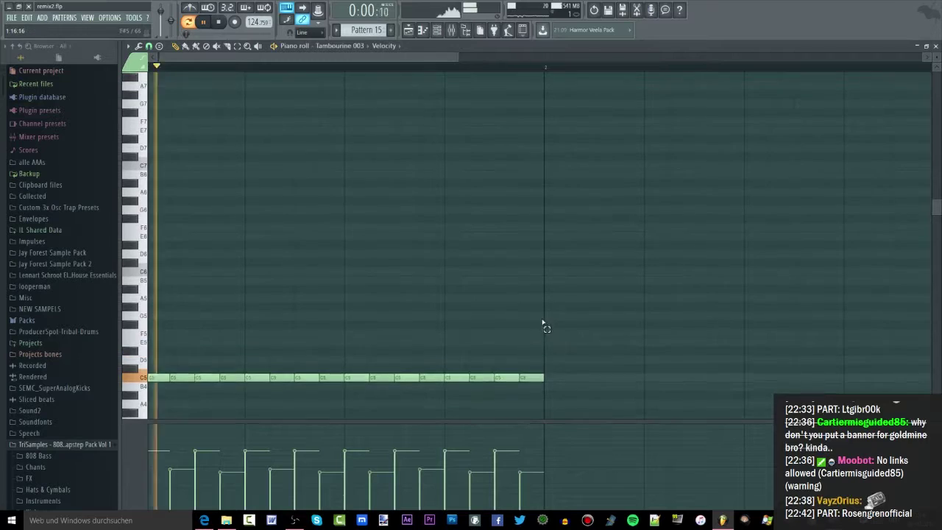
scroll(508, 328, down, 2)
key(space)
Step: Soften the first, second and fourth tambourine notes' velocities and accent the third note
scroll(191, 314, down, 3)
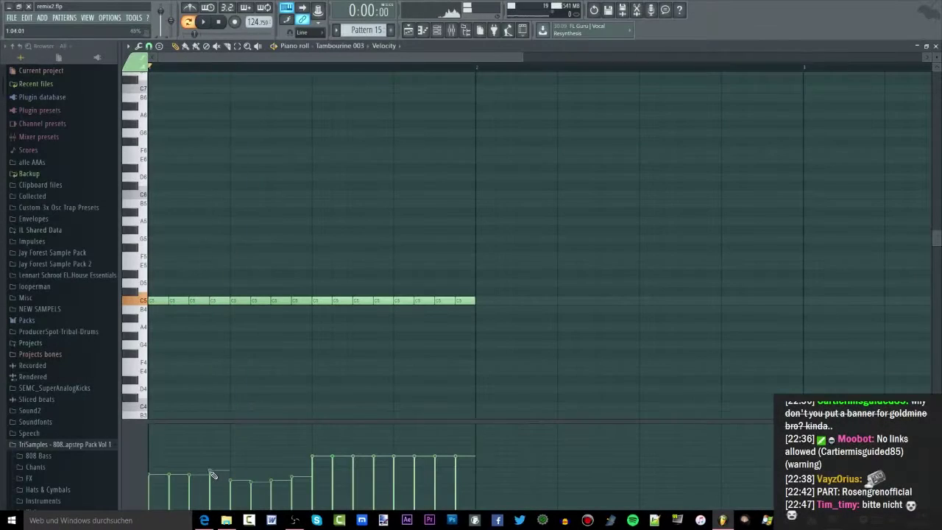
mouse_move(210, 475)
mouse_down()
mouse_move(154, 485)
mouse_move(214, 482)
mouse_up()
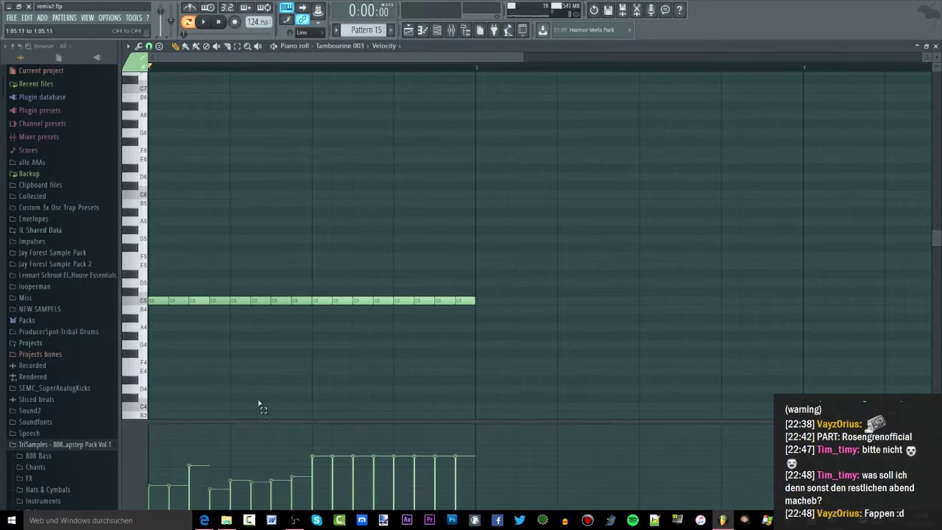
drag(236, 390, 242, 223)
scroll(229, 295, up, 3)
ctrl+click(258, 348)
scroll(250, 404, down, 2)
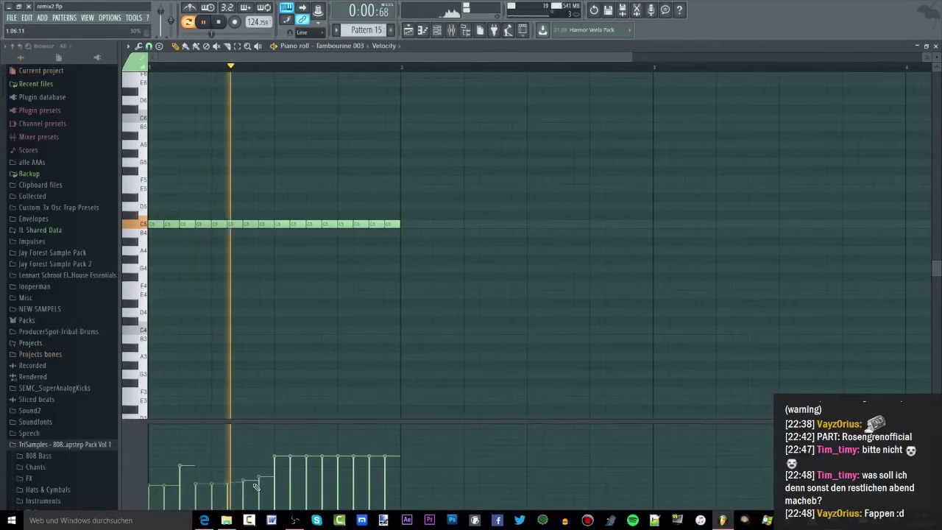
Step: Lower the remaining tambourine velocities in bar 1, accenting the seventh, eleventh, fourteenth and fifteenth notes, and audition the groove
key(space)
drag(259, 487, 278, 484)
mouse_move(375, 485)
mouse_down()
mouse_move(274, 484)
mouse_move(297, 476)
mouse_move(249, 470)
mouse_move(317, 469)
mouse_move(317, 481)
mouse_move(305, 465)
mouse_move(321, 481)
mouse_move(370, 471)
mouse_move(333, 484)
mouse_move(379, 469)
mouse_up()
click(245, 465)
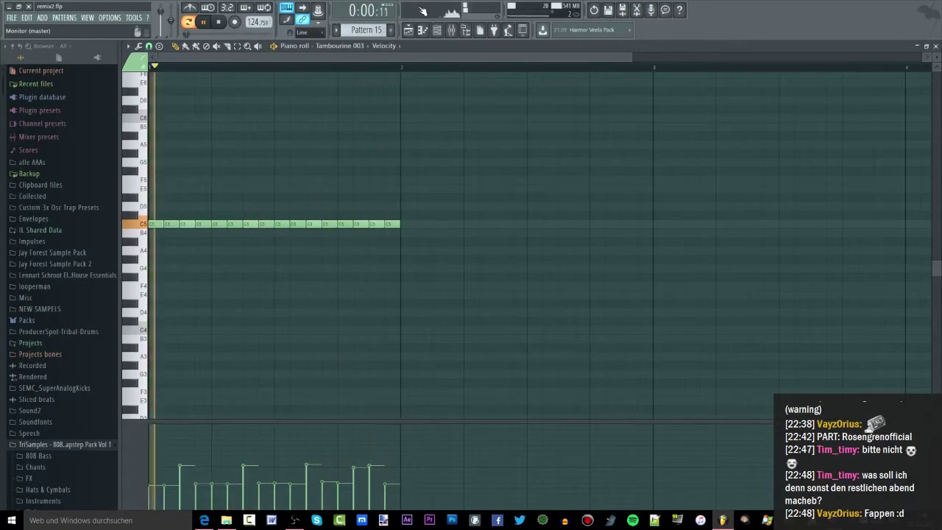
Step: Add Fruity parametric EQ 2 to the tambourine's mixer insert 30, lowering the low shelf and the two highest bands
key(F9)
key(F8)
drag(625, 232, 850, 241)
mouse_move(370, 259)
mouse_down()
mouse_move(398, 261)
mouse_move(373, 263)
mouse_up()
drag(262, 260, 312, 296)
drag(398, 261, 411, 270)
drag(312, 296, 306, 273)
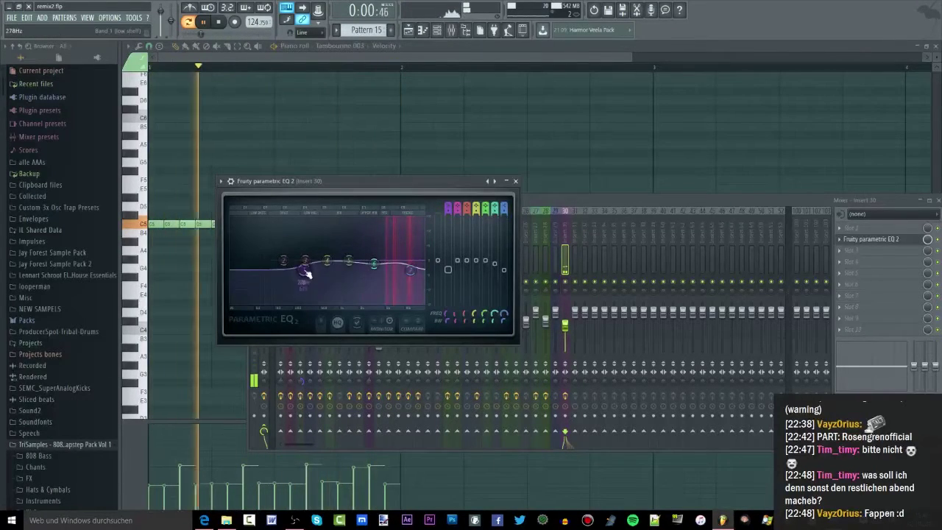
Step: Find Tambourine 006 among the Tri Samples cymbals and replace the Tambourine 003 channel's sample with it
scroll(55, 402, down, 6)
click(437, 31)
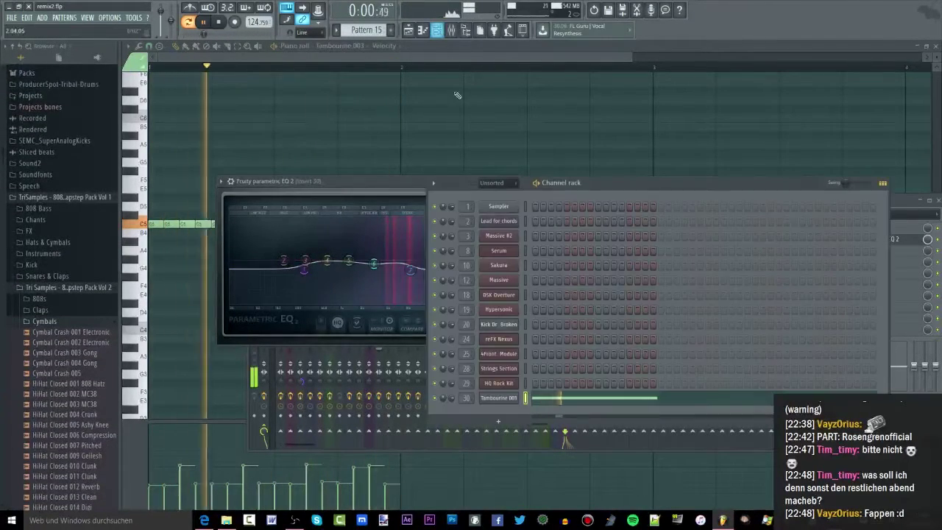
key(space)
scroll(71, 348, down, 12)
scroll(61, 352, down, 2)
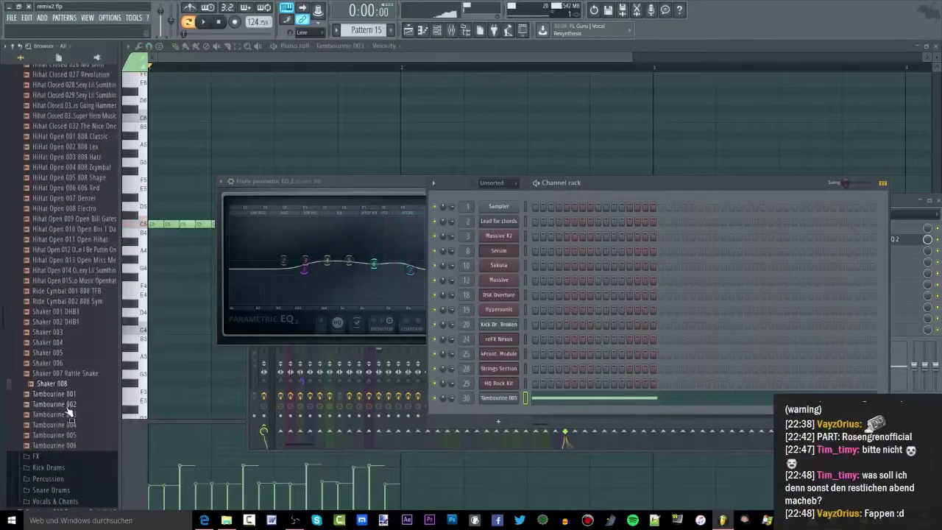
drag(67, 445, 533, 403)
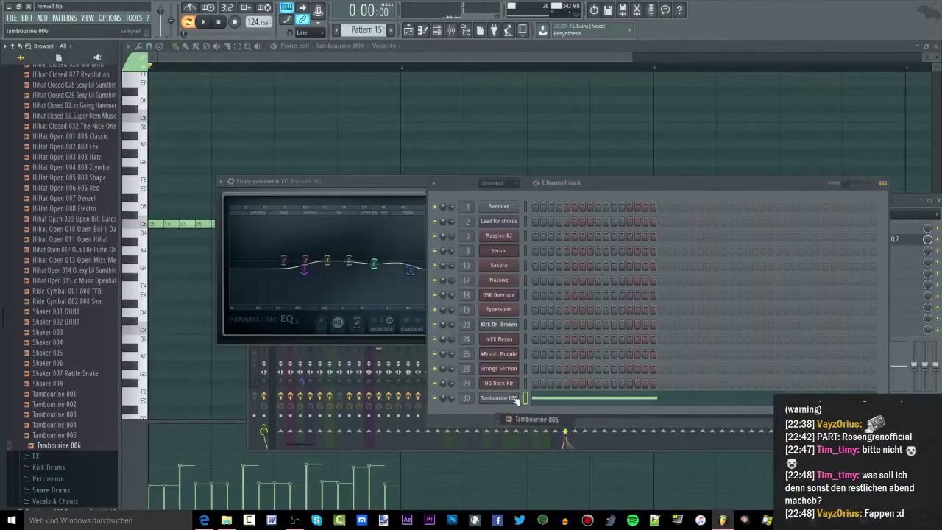
Step: Play the pattern and raise the level of mixer insert 30 to about -4.3 dB
key(space)
drag(558, 187, 724, 170)
drag(566, 332, 567, 326)
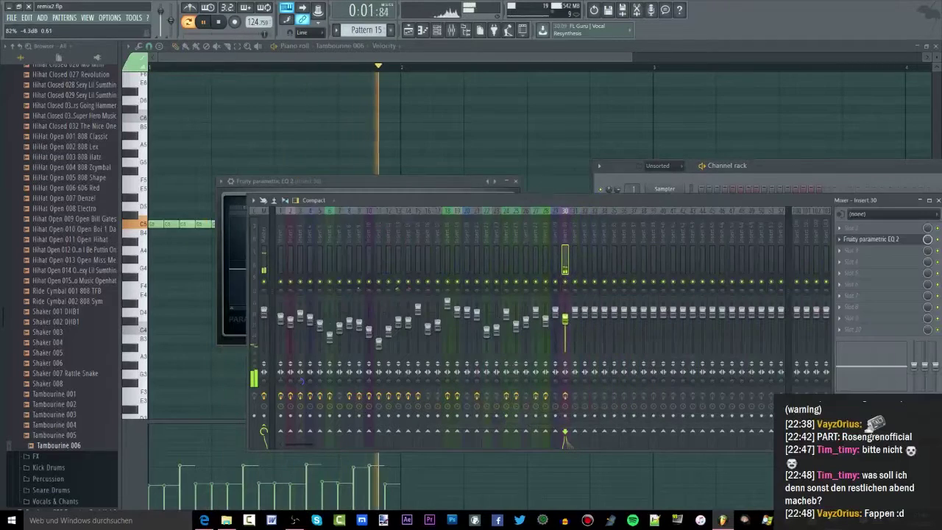
Step: Raise all Tambourine 006 note velocities together, then redraw them with stronger accents and softer notes between, auditioning the pattern
key(F7)
key(ctrl+a)
scroll(392, 220, up, 5)
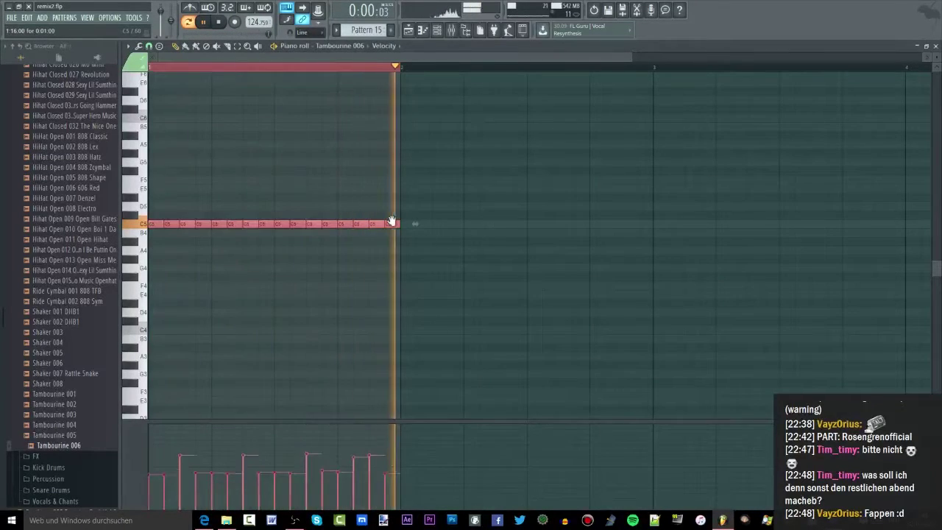
ctrl+click(380, 317)
key(space)
mouse_move(156, 485)
mouse_down()
mouse_move(245, 488)
mouse_move(243, 442)
mouse_move(260, 485)
mouse_move(390, 479)
mouse_up()
key(space)
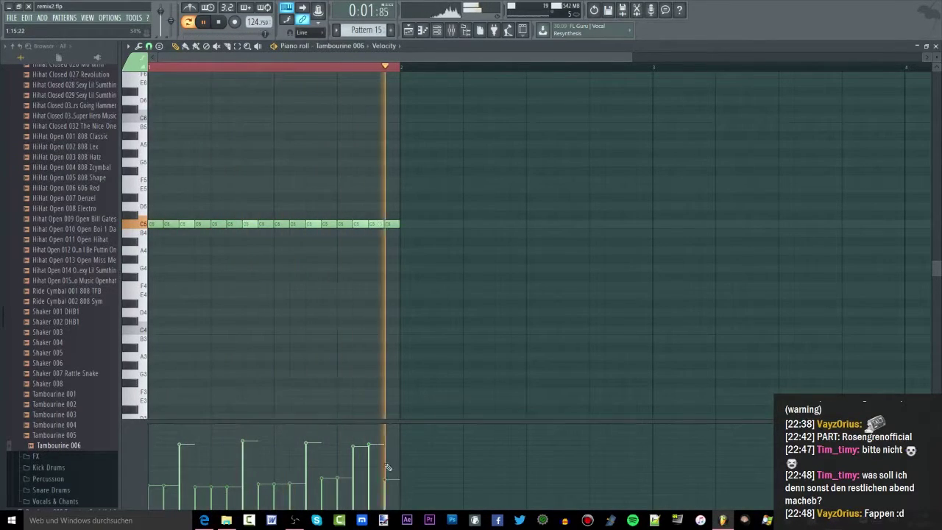
Step: Copy the Tribal-Cymbal-03 clip to Track 9 with its peak at the drop marker and play the transition
click(408, 30)
click(441, 68)
click(544, 68)
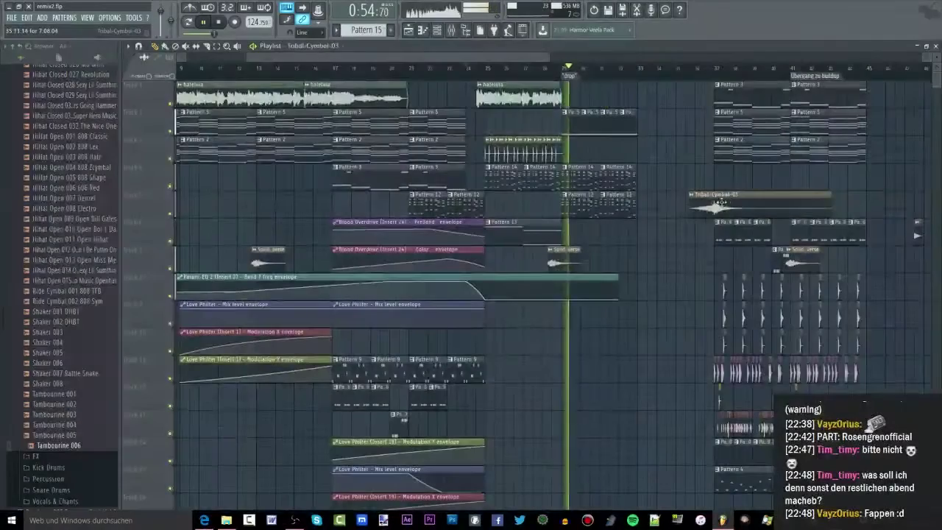
drag(721, 207, 568, 317)
click(539, 68)
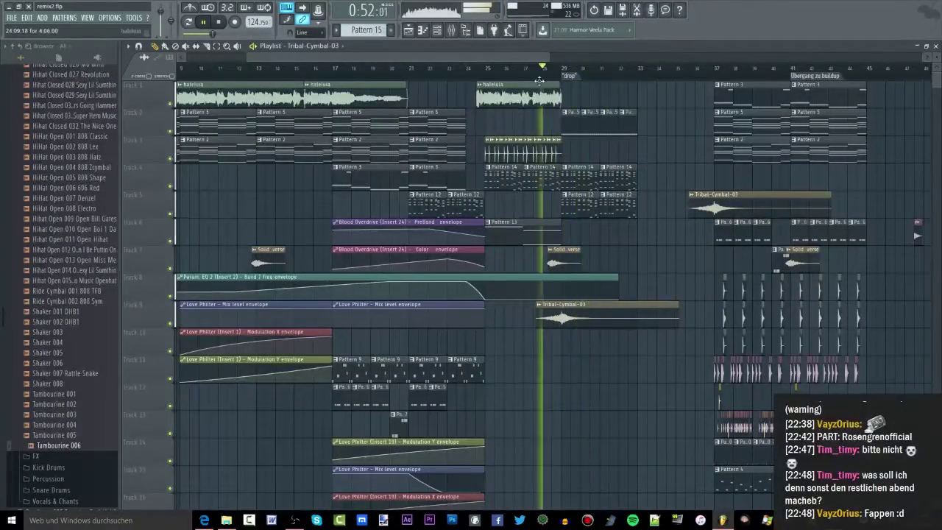
scroll(588, 285, up, 3)
scroll(586, 282, up, 3)
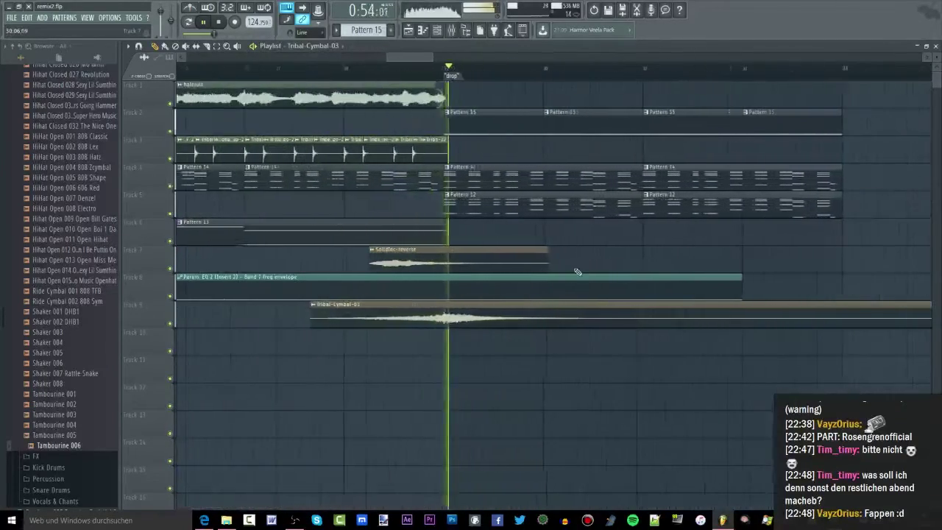
scroll(536, 237, down, 4)
drag(631, 107, 571, 212)
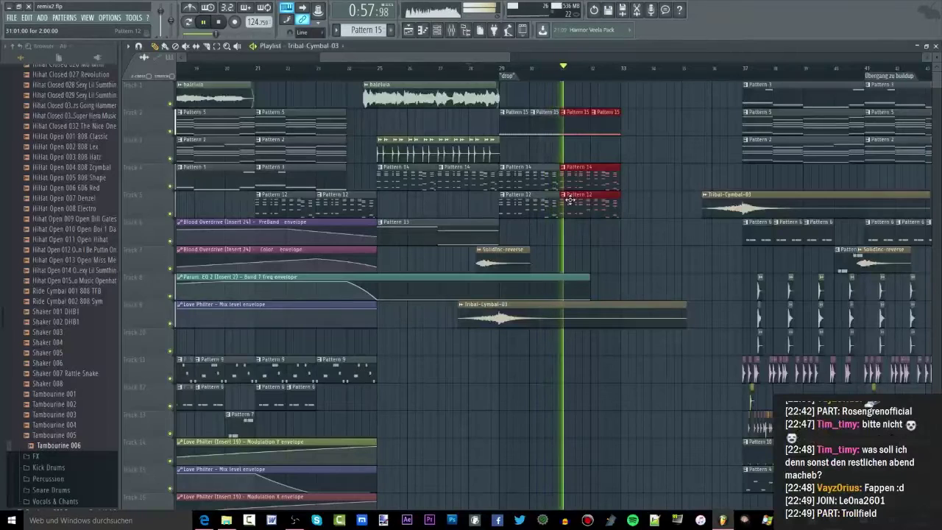
ctrl+click(616, 235)
key(space)
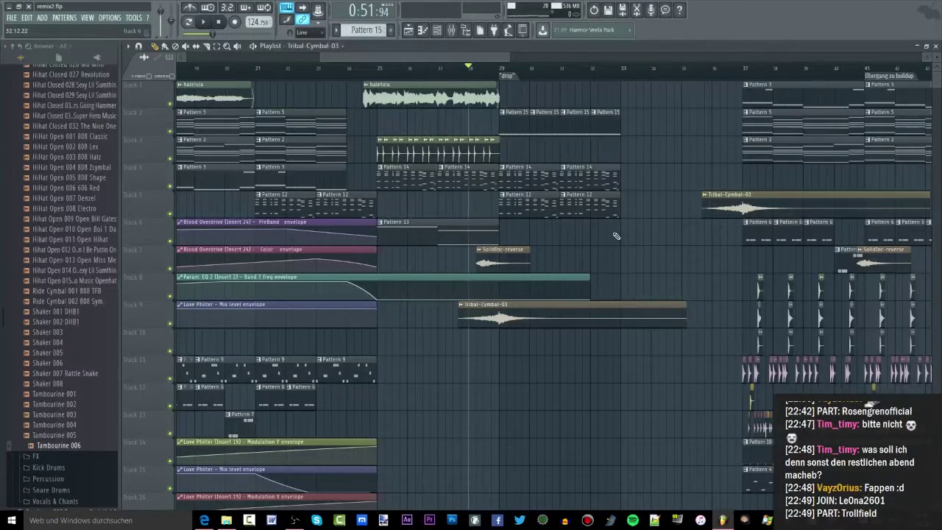
Step: Play the arrangement from around bar 24 through the vocal buildup into the drop
click(355, 72)
scroll(372, 138, down, 3)
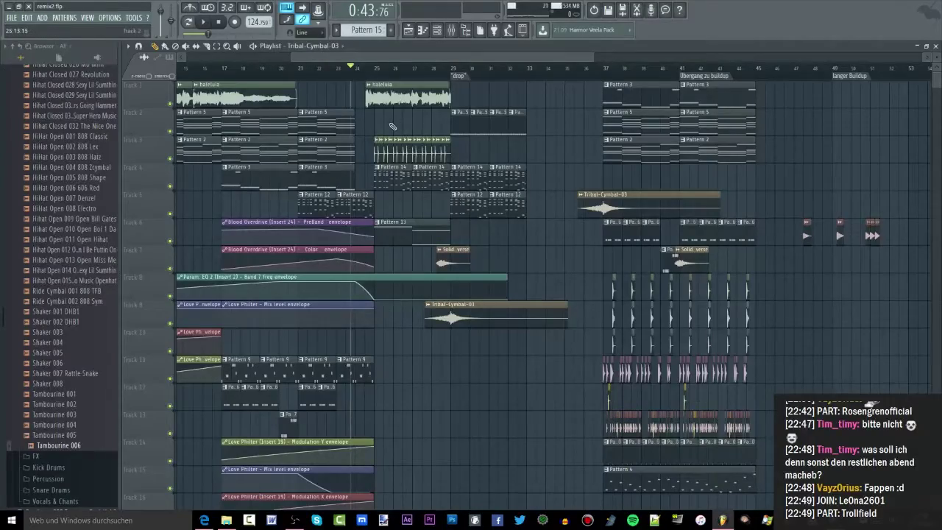
key(space)
scroll(417, 359, down, 2)
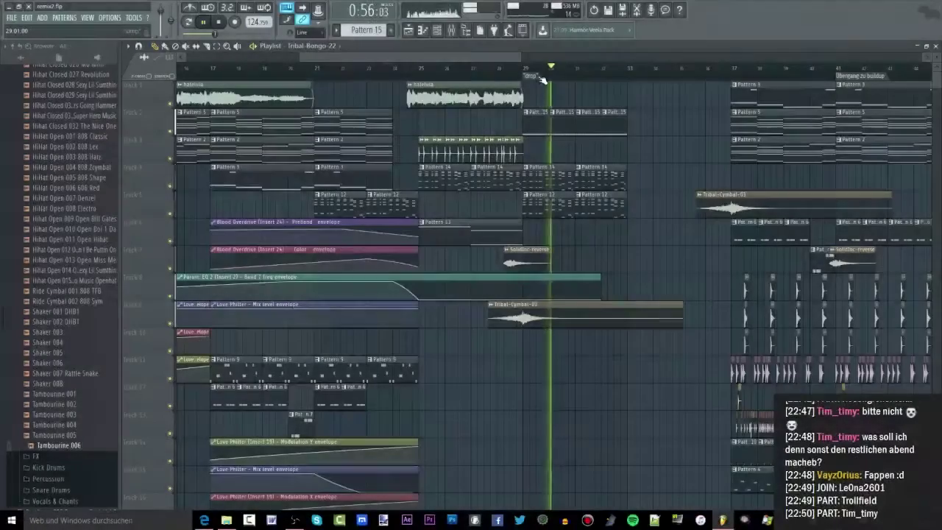
key(space)
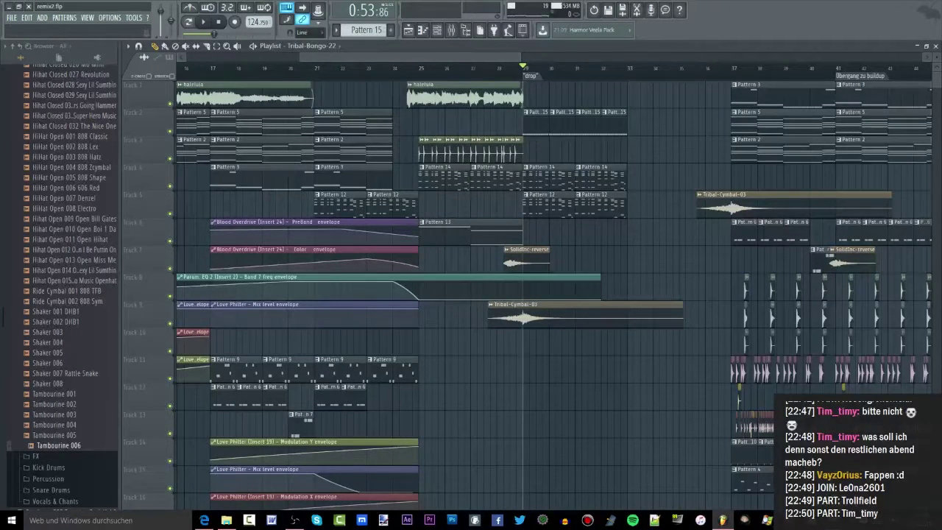
Step: Save the remix2.flp project
click(11, 17)
click(25, 61)
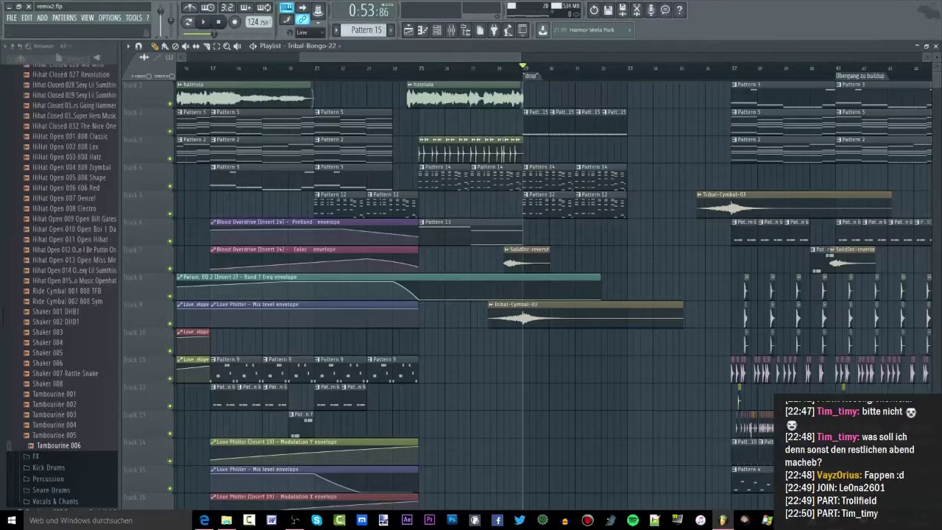